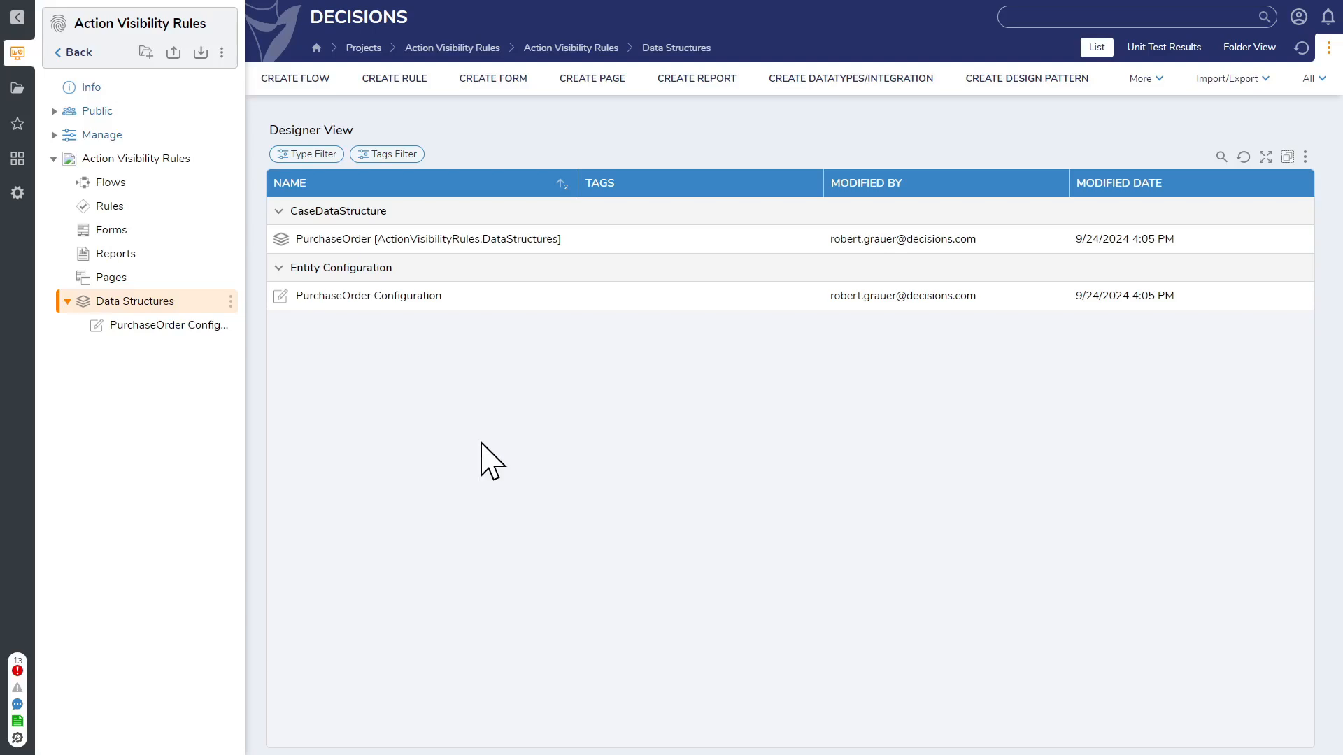
- Open the PurchaseOrder case data structure in the Data Structures folder for editing
left_click(371, 296)
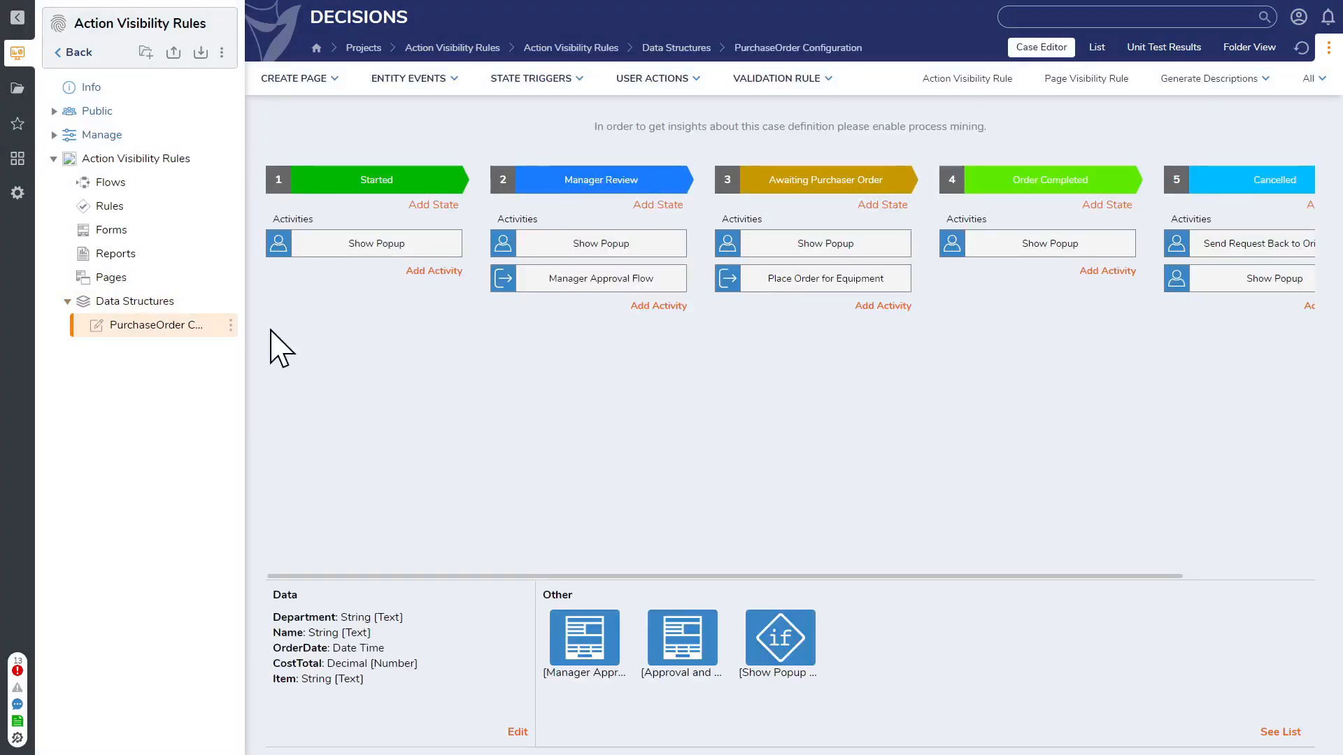
left_click(136, 302)
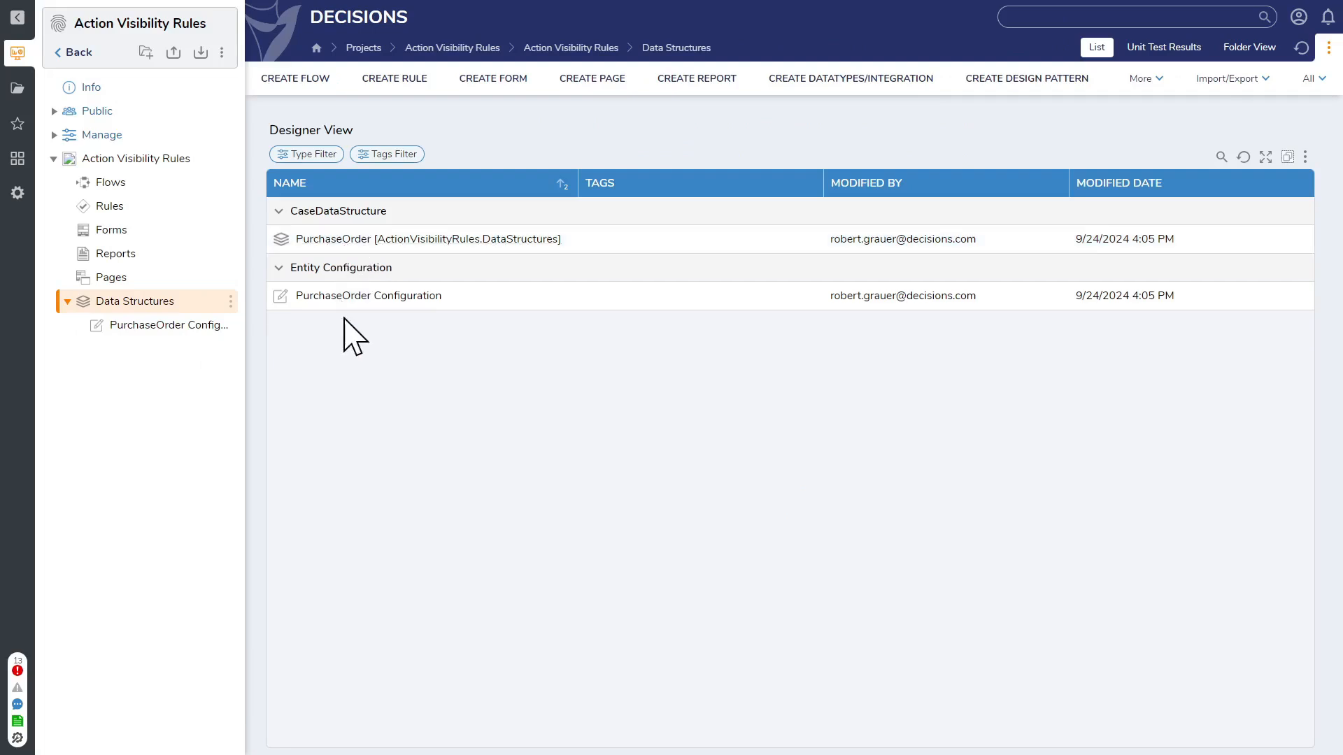
right_click(340, 241)
left_click(392, 135)
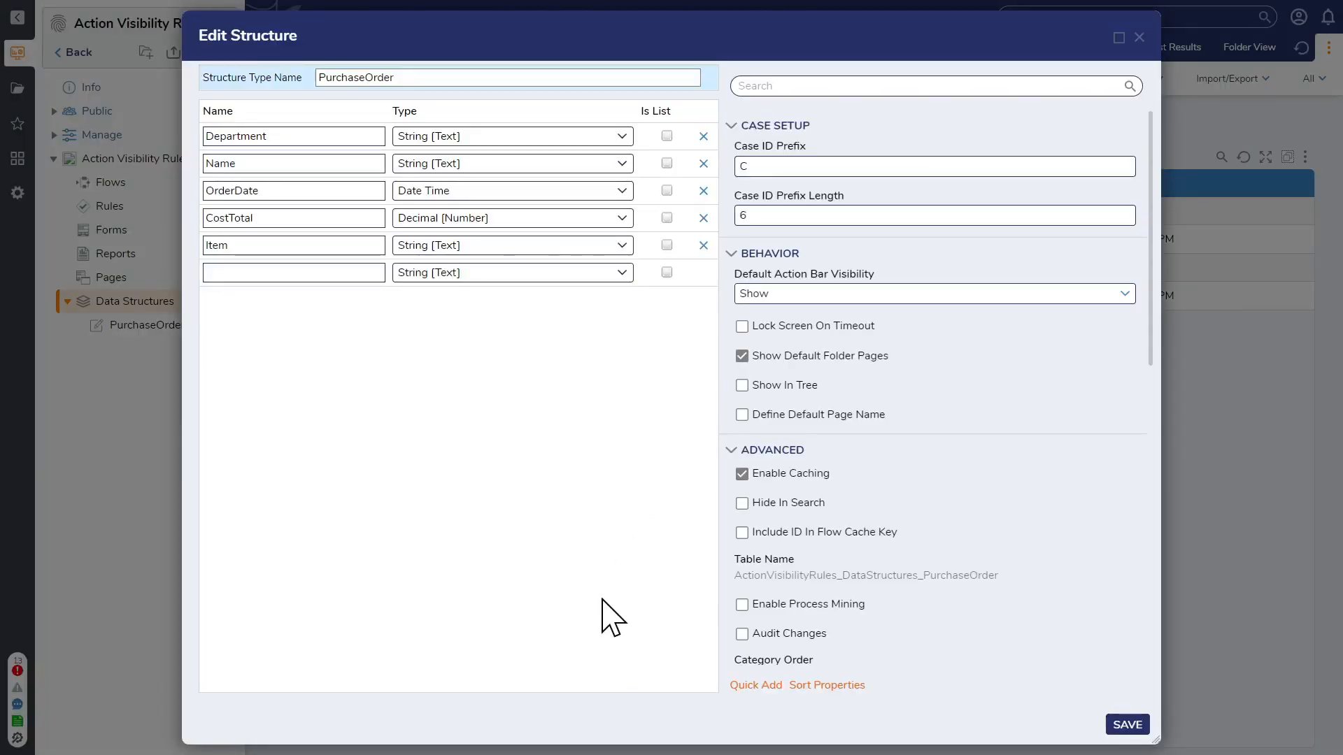
- Review the PurchaseOrder structure's case setup, behavior, advanced and action visibility settings, and save the structure
scroll(892, 431, "down", 5)
scroll(902, 441, "down", 4)
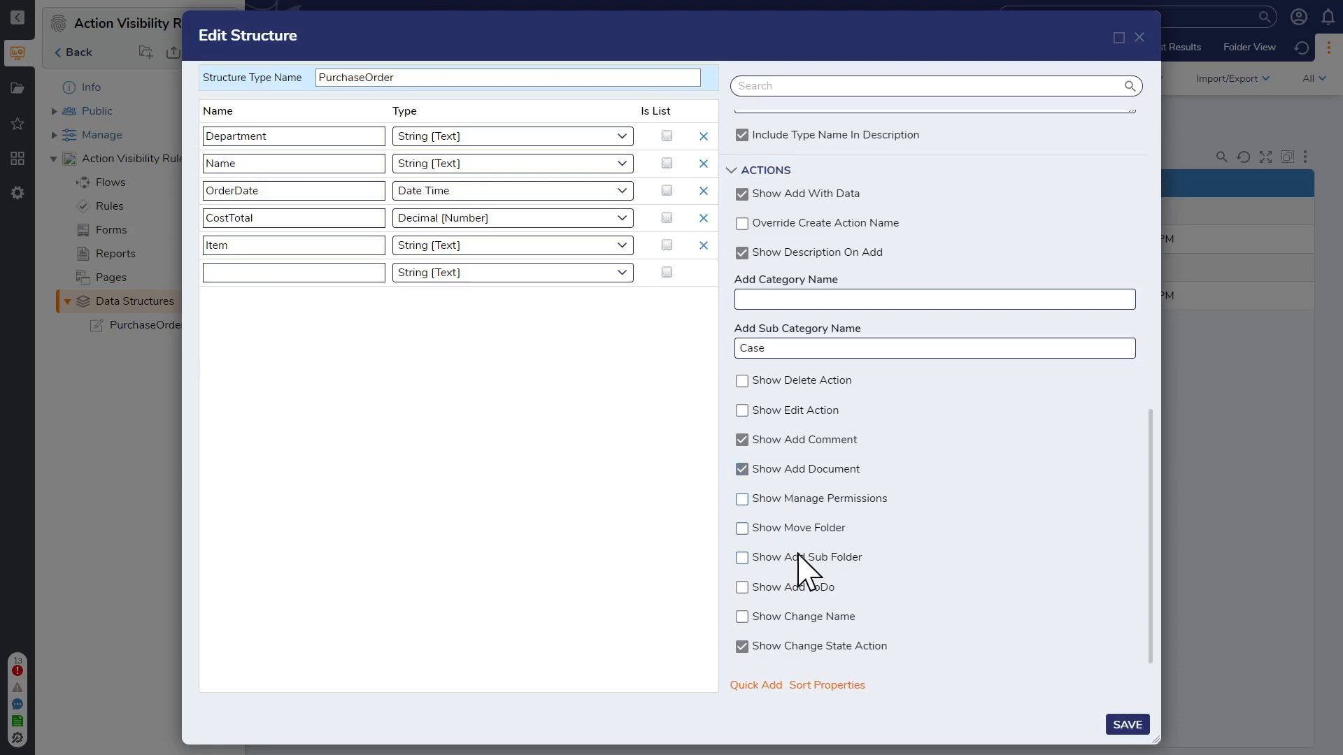
scroll(839, 556, "up", 6)
scroll(839, 556, "up", 1)
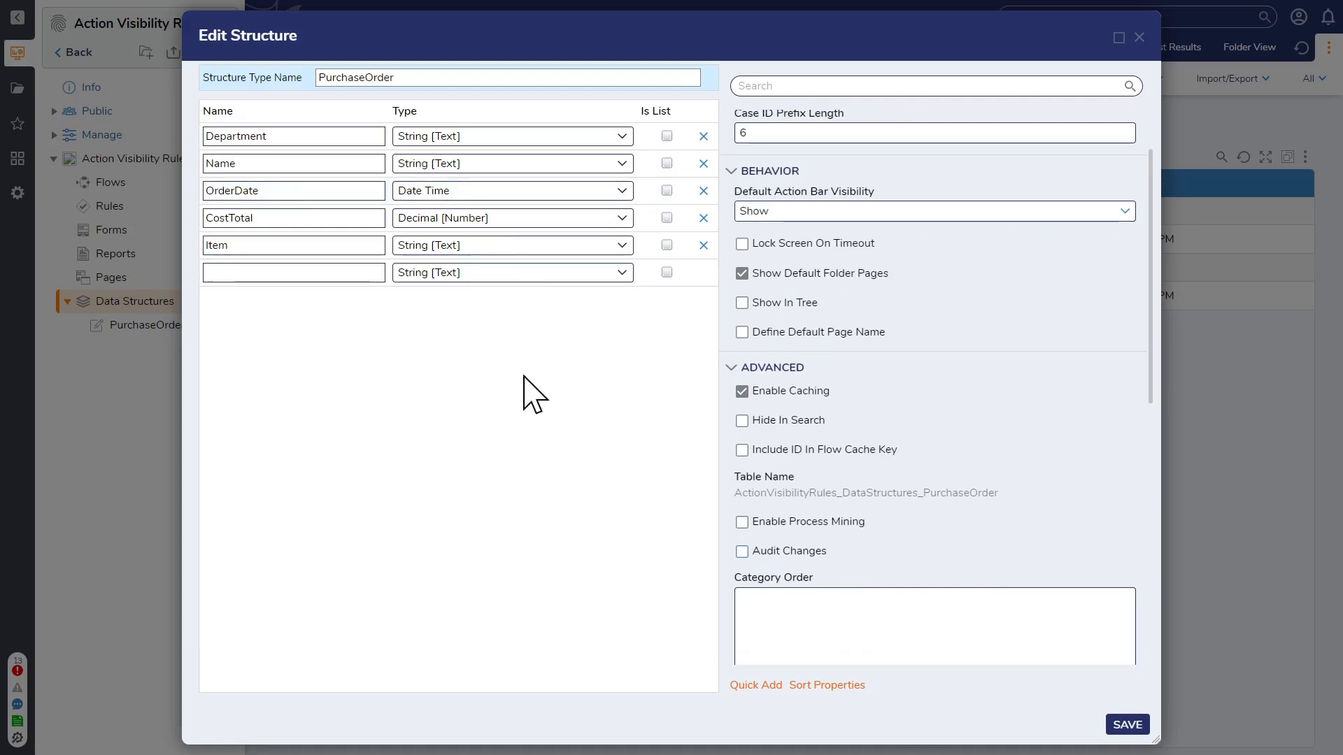
scroll(875, 489, "up", 1)
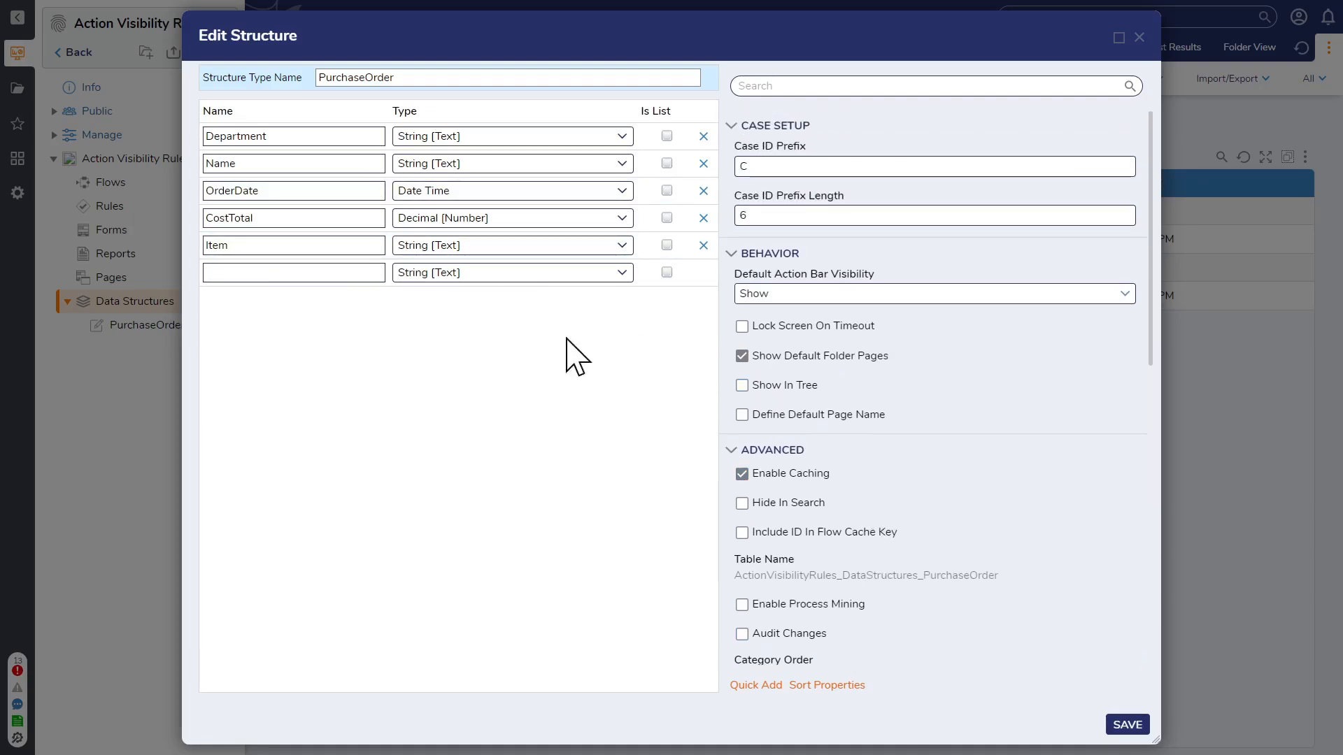
scroll(836, 496, "down", 6)
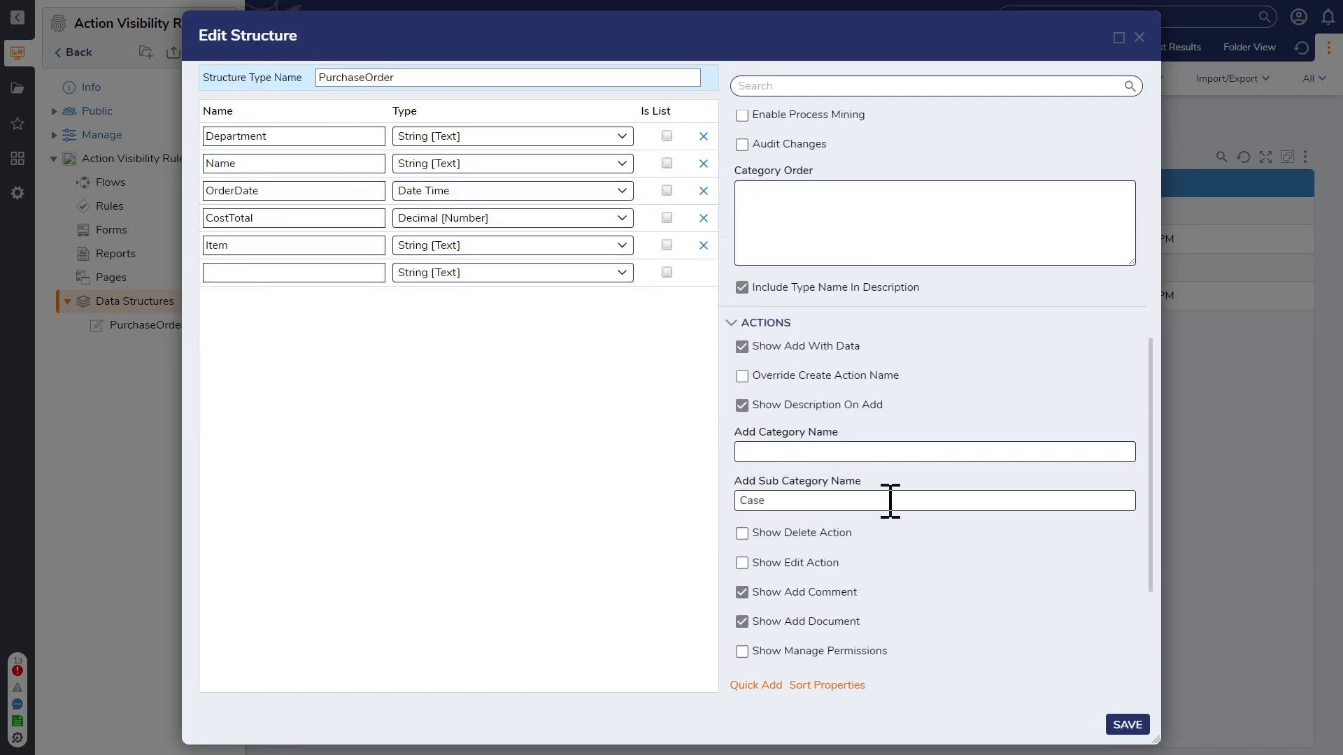
scroll(832, 532, "down", 2)
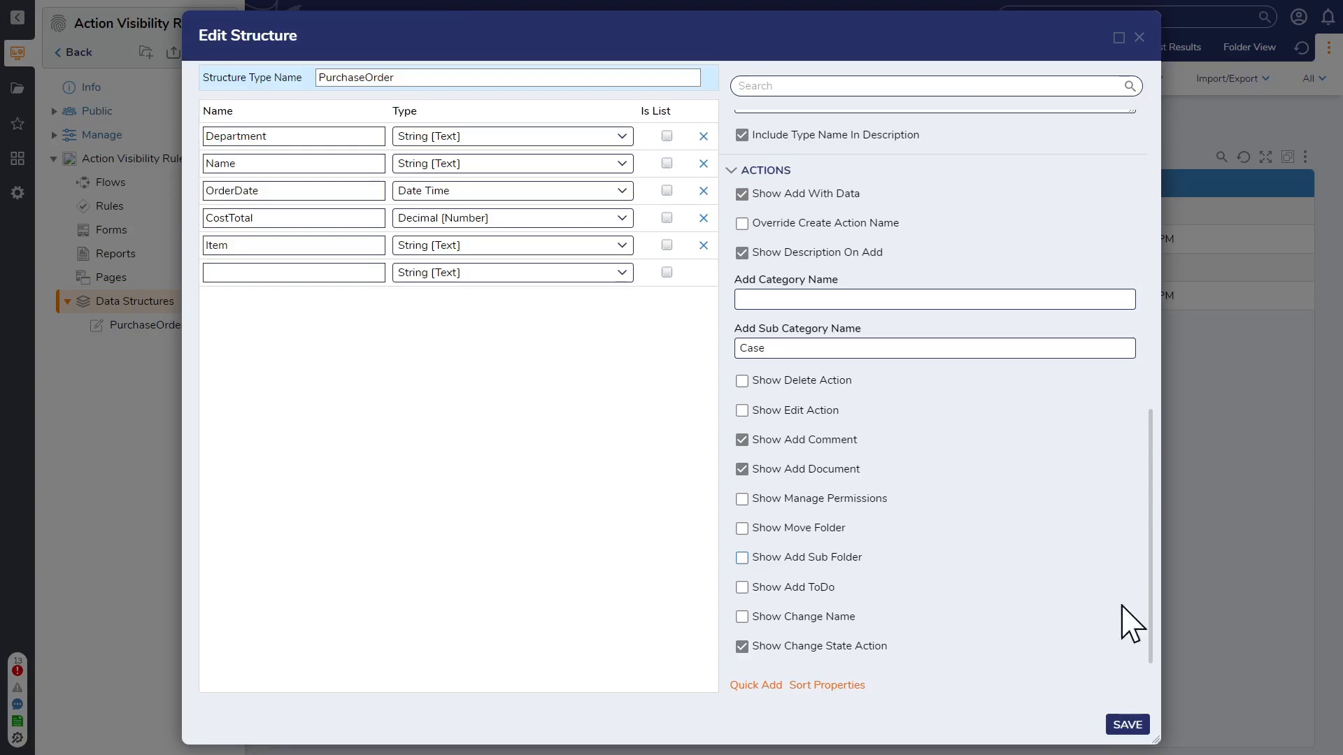
left_click(1127, 724)
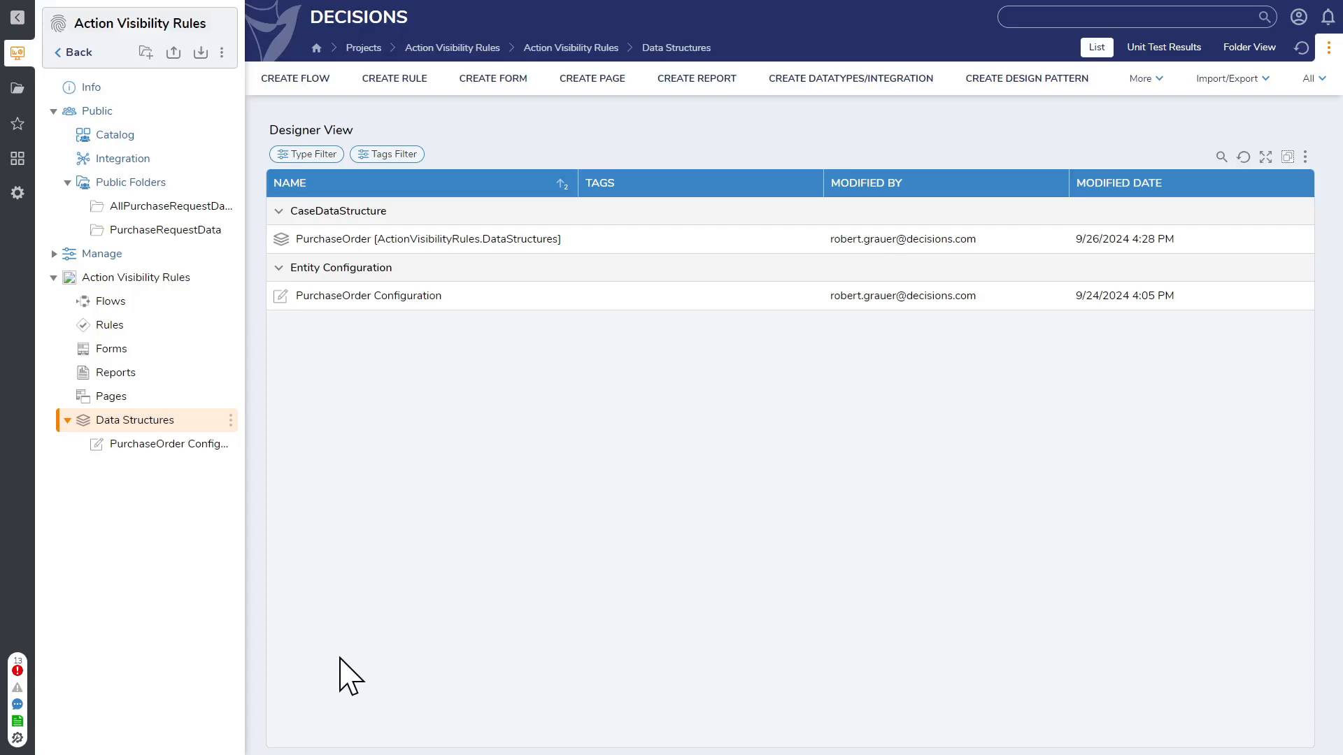
- Examine the actions offered on the individual purchase requests in the PurchaseRequestData folder
left_click(170, 233)
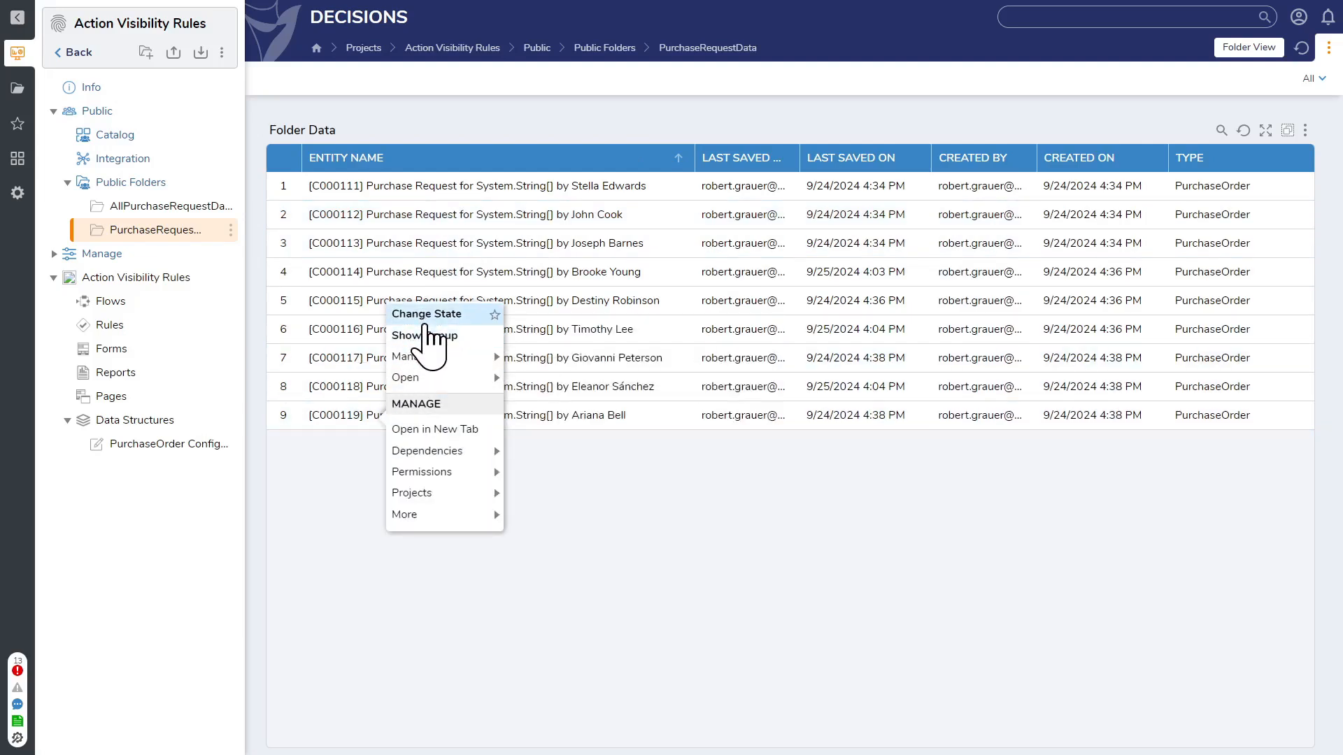
right_click(338, 386)
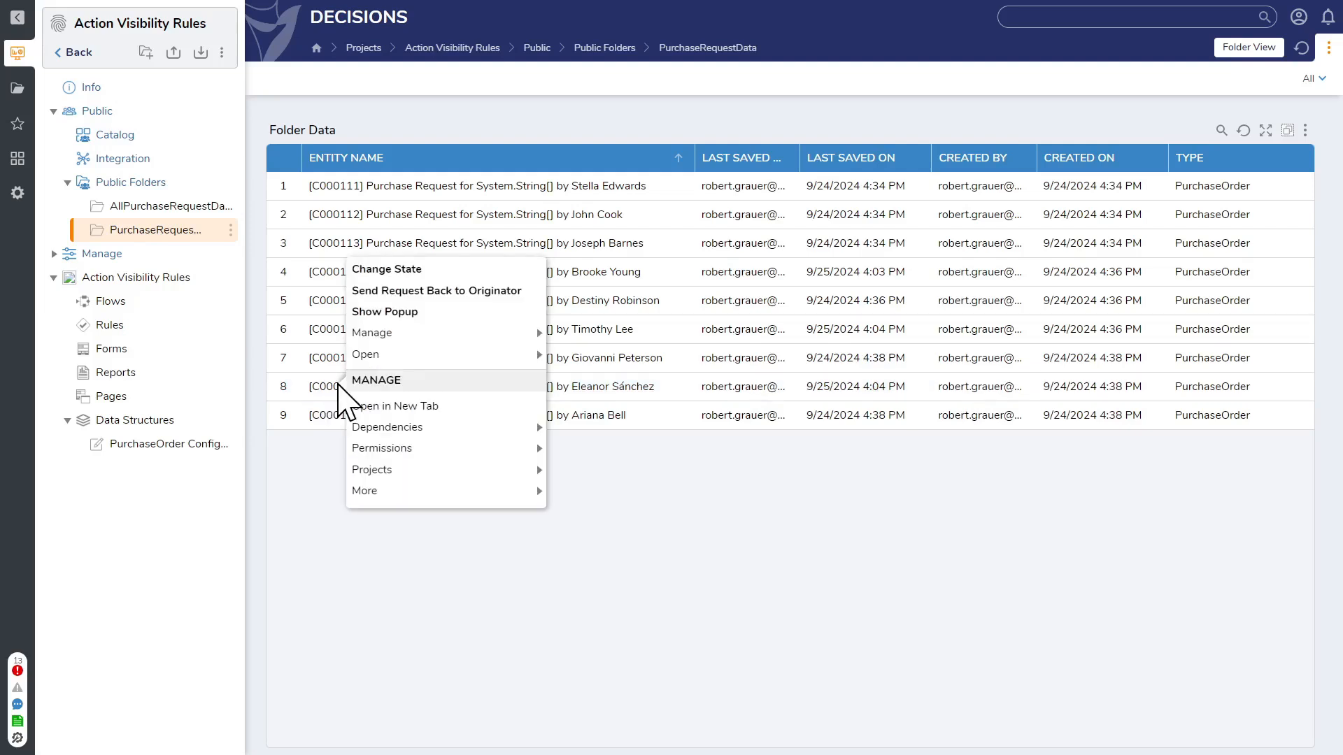
right_click(316, 355)
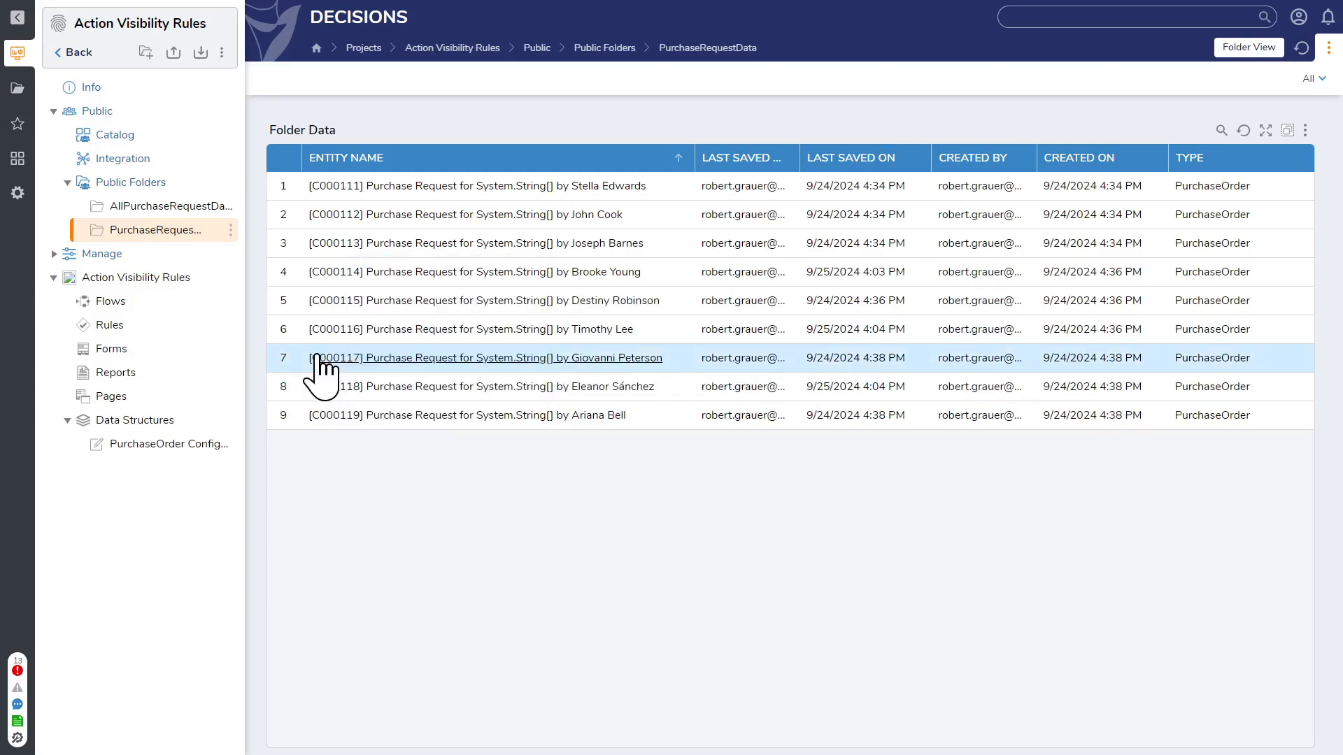
right_click(316, 357)
right_click(318, 330)
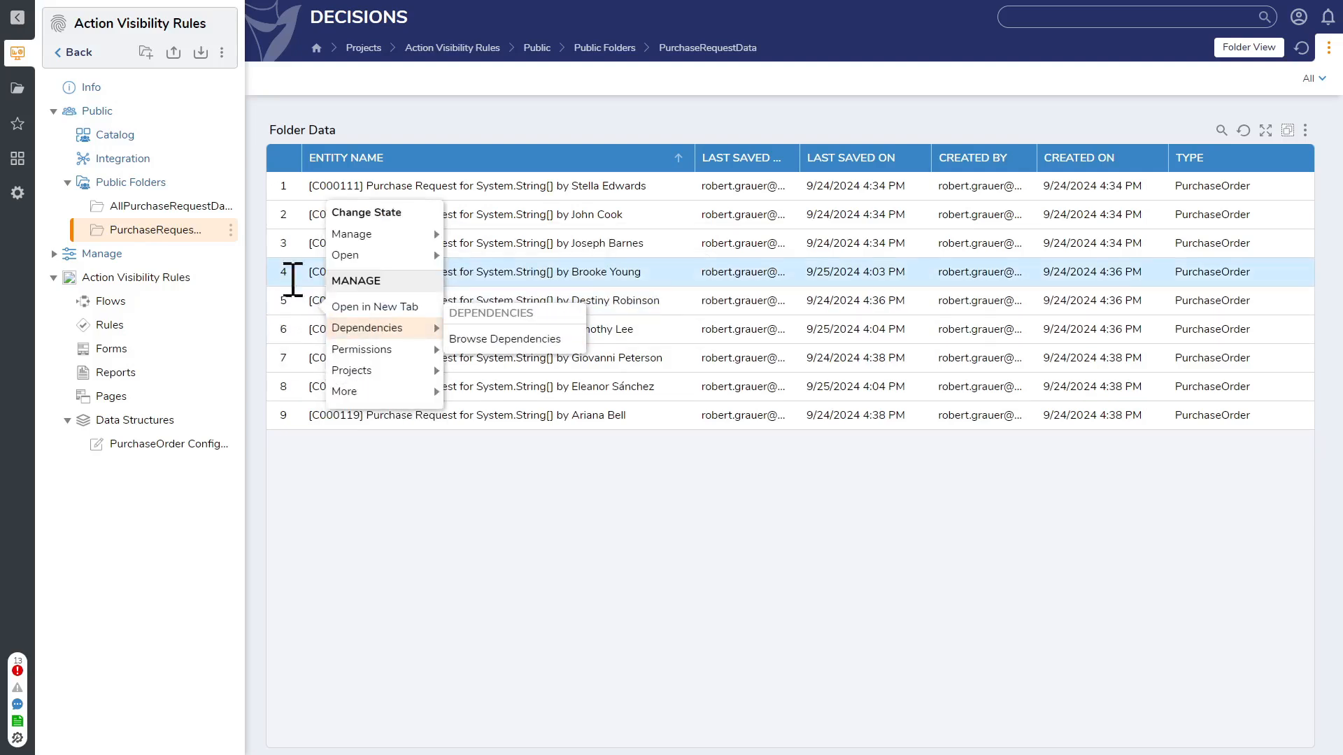
right_click(312, 291)
right_click(309, 247)
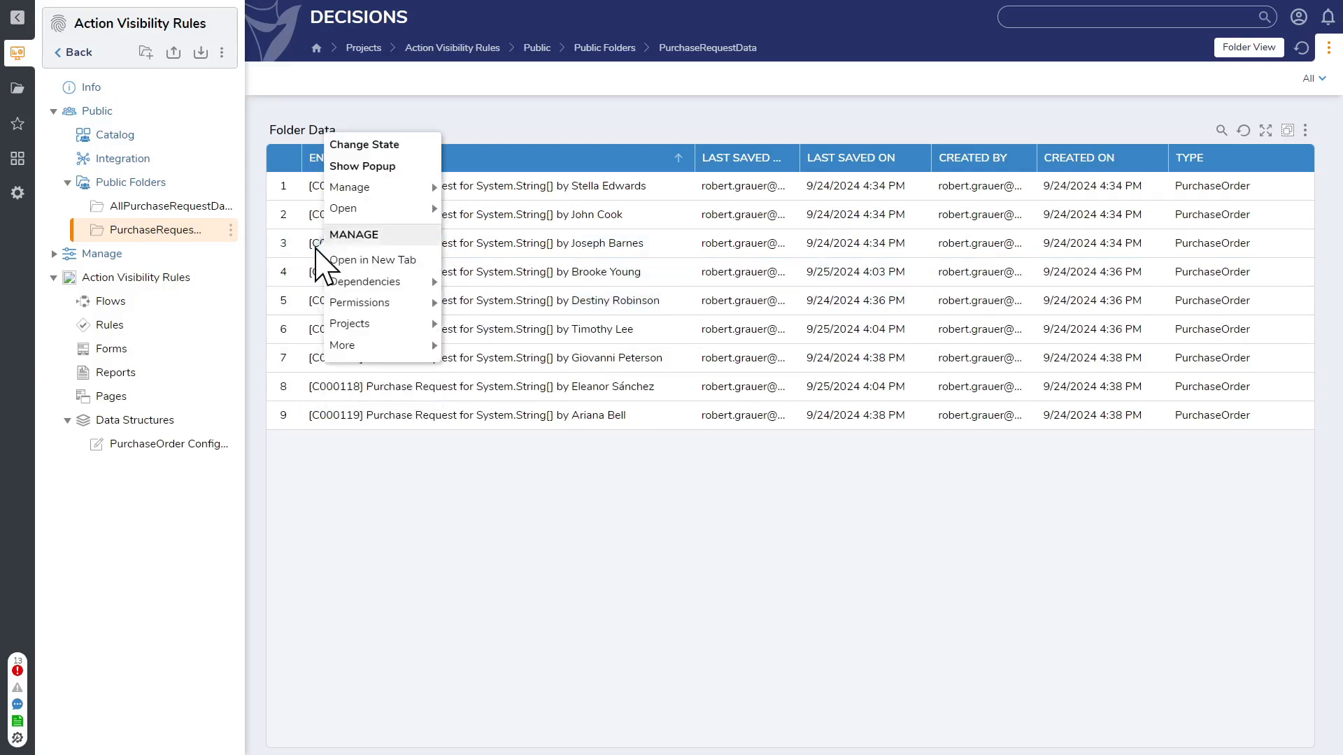
right_click(309, 214)
left_click(315, 186)
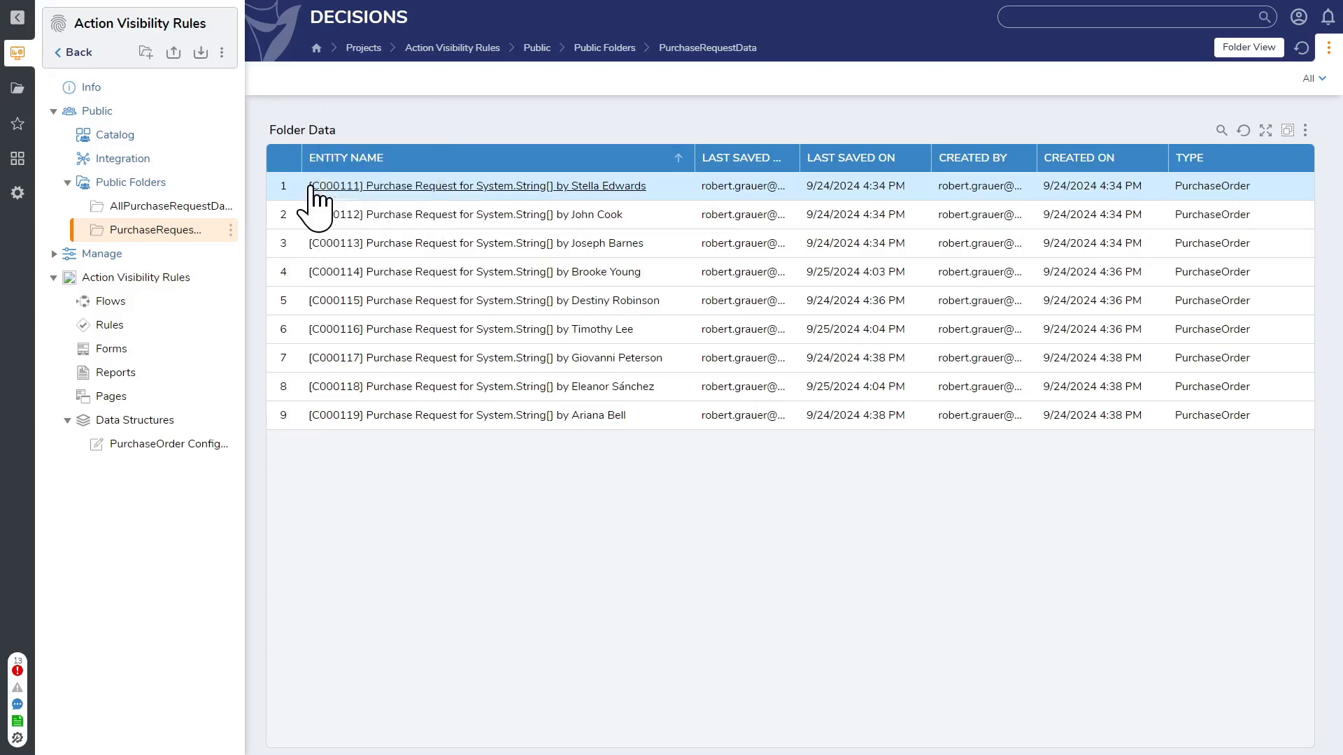
- Examine the states and their activities in the PurchaseOrder Configuration, from Started through Cancelled
left_click(160, 454)
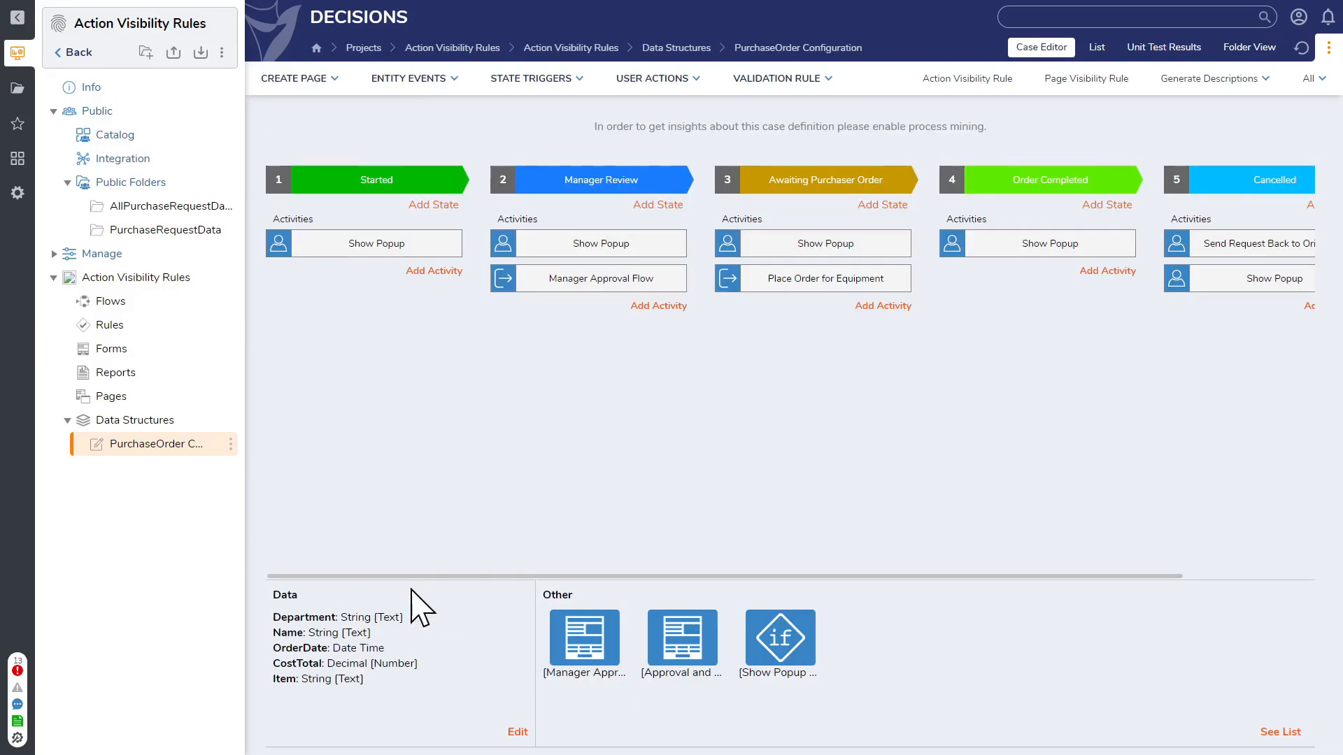
left_click(139, 422)
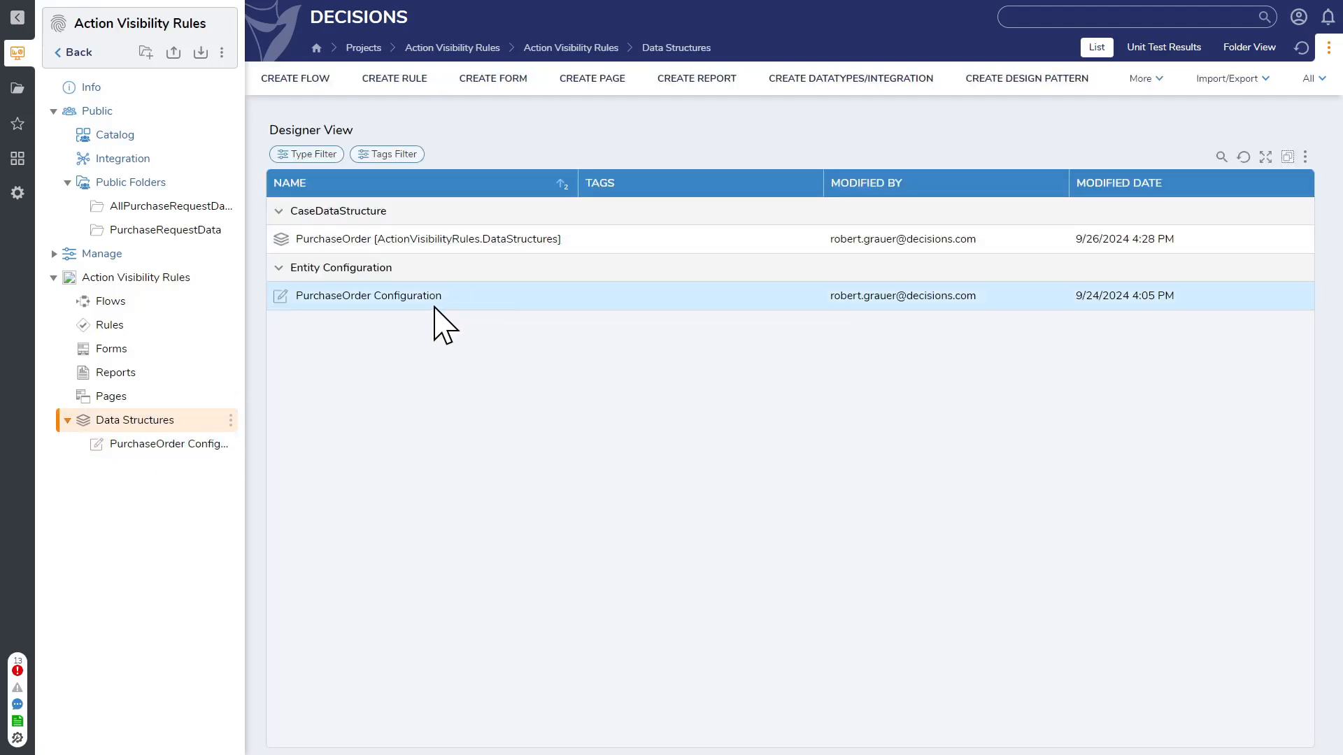
left_click(402, 297)
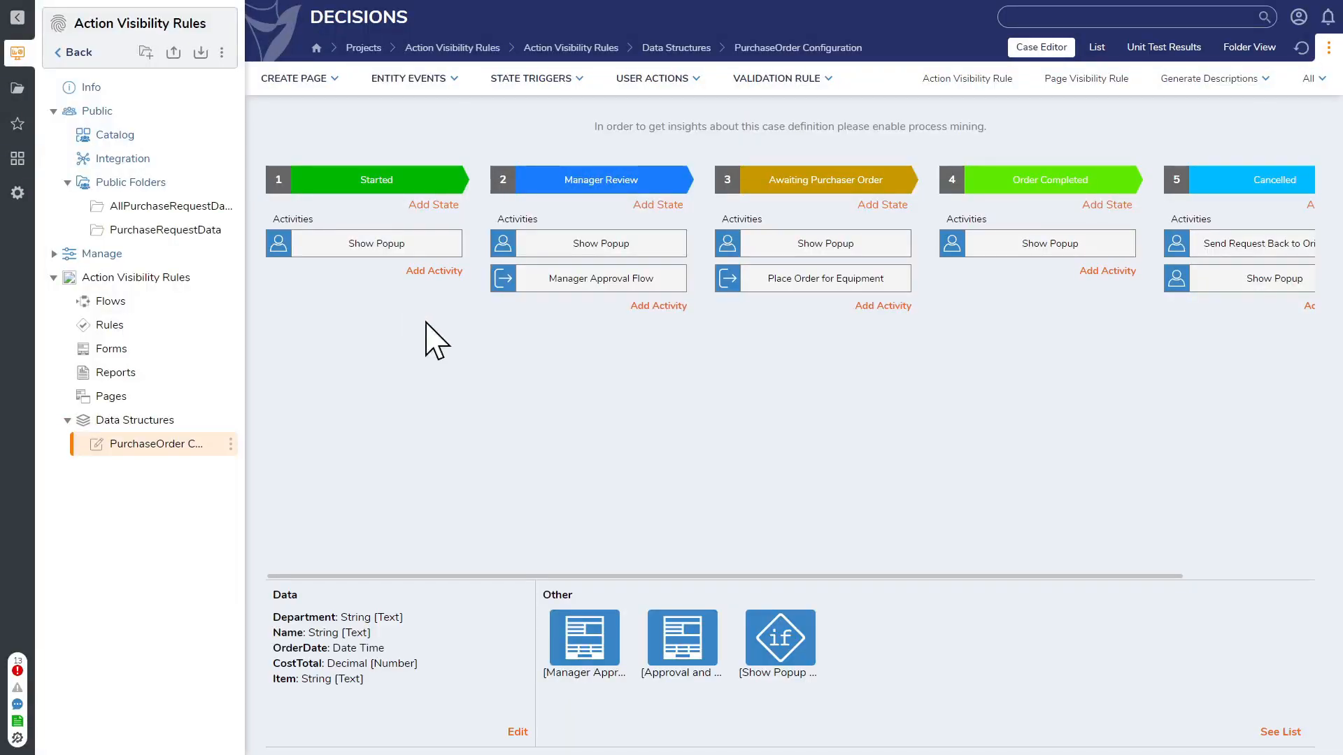
left_click_drag(456, 578, 816, 554)
left_click_drag(711, 578, 581, 420)
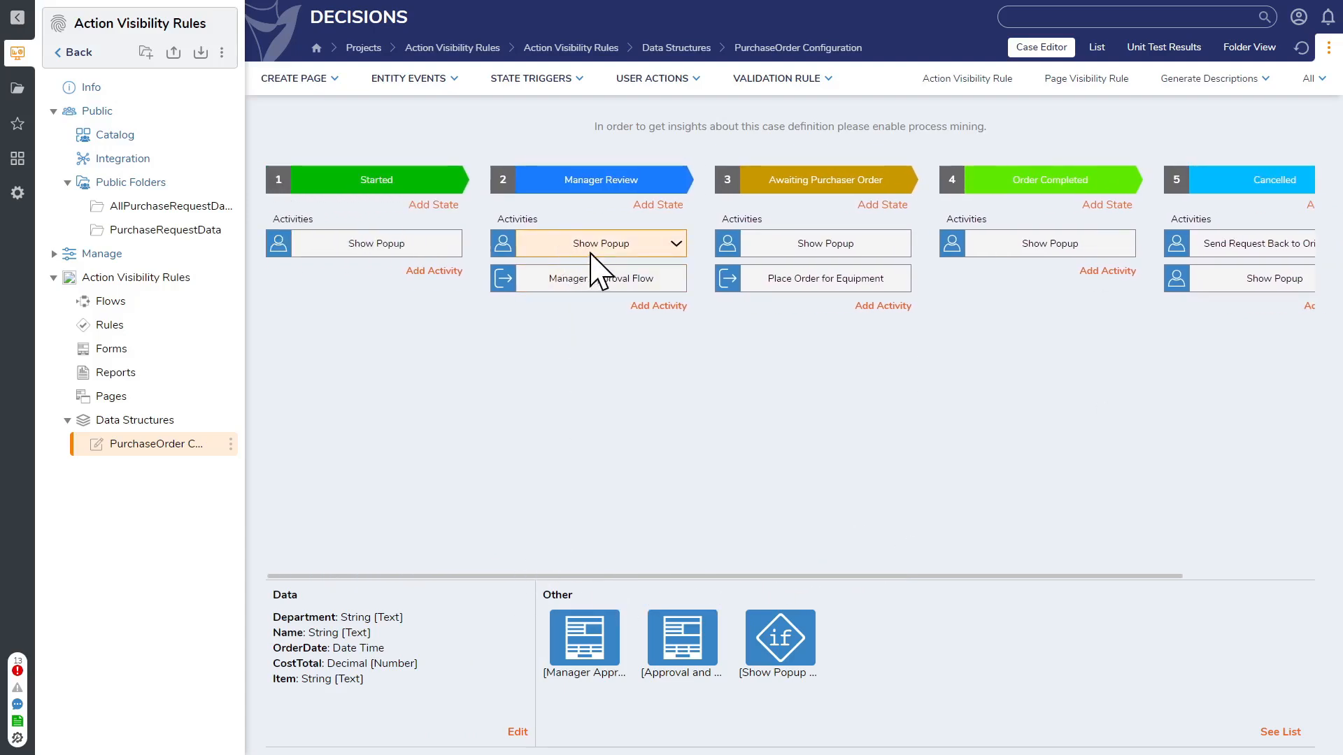
mouse_move(655, 575)
left_mouse_down()
mouse_move(692, 575)
mouse_move(645, 564)
left_mouse_up()
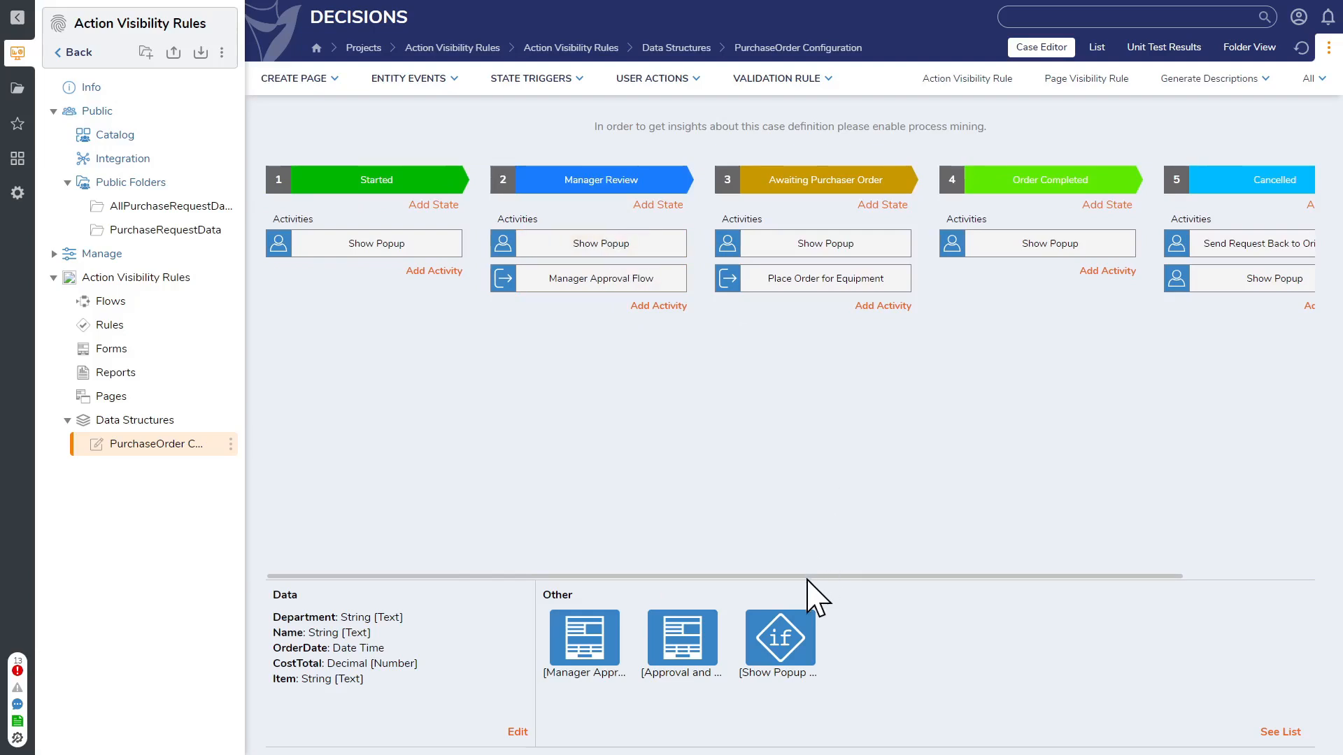
left_click_drag(808, 577, 938, 581)
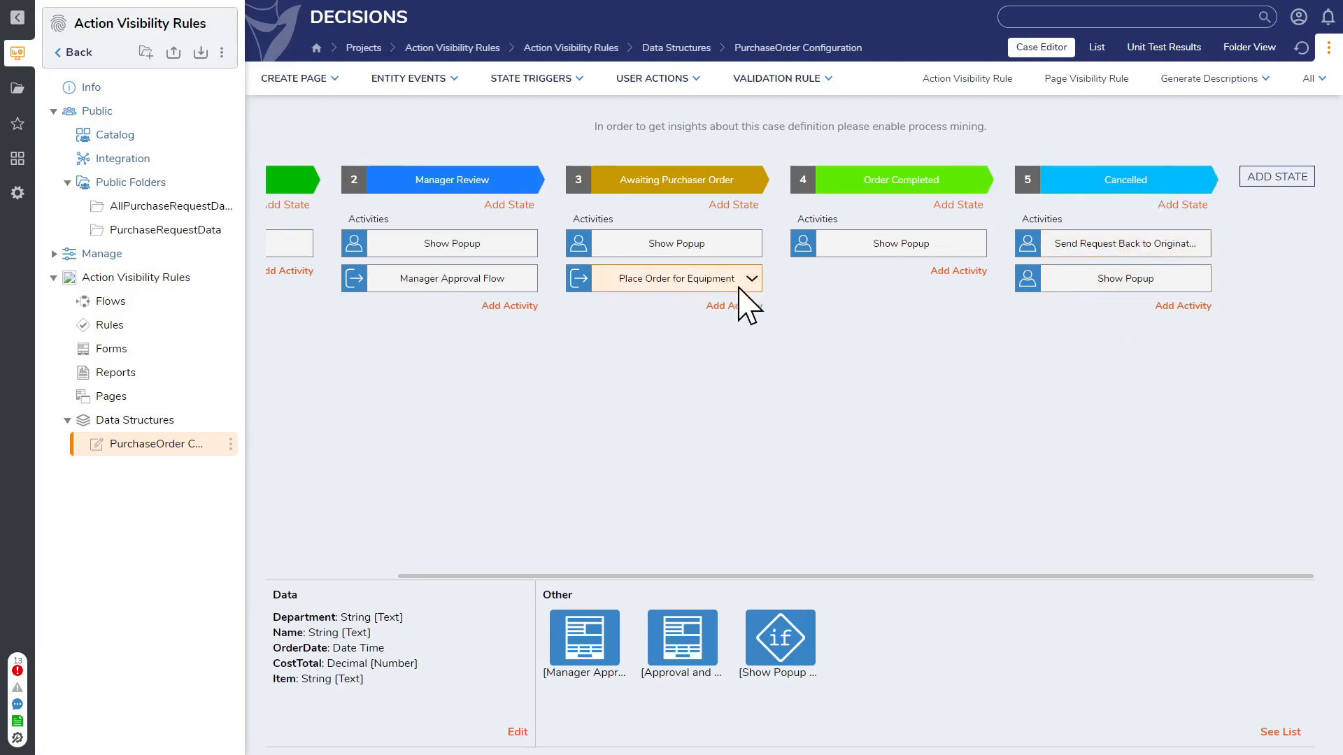
- Check which activity types can be added to the Manager Review state
left_click(523, 309)
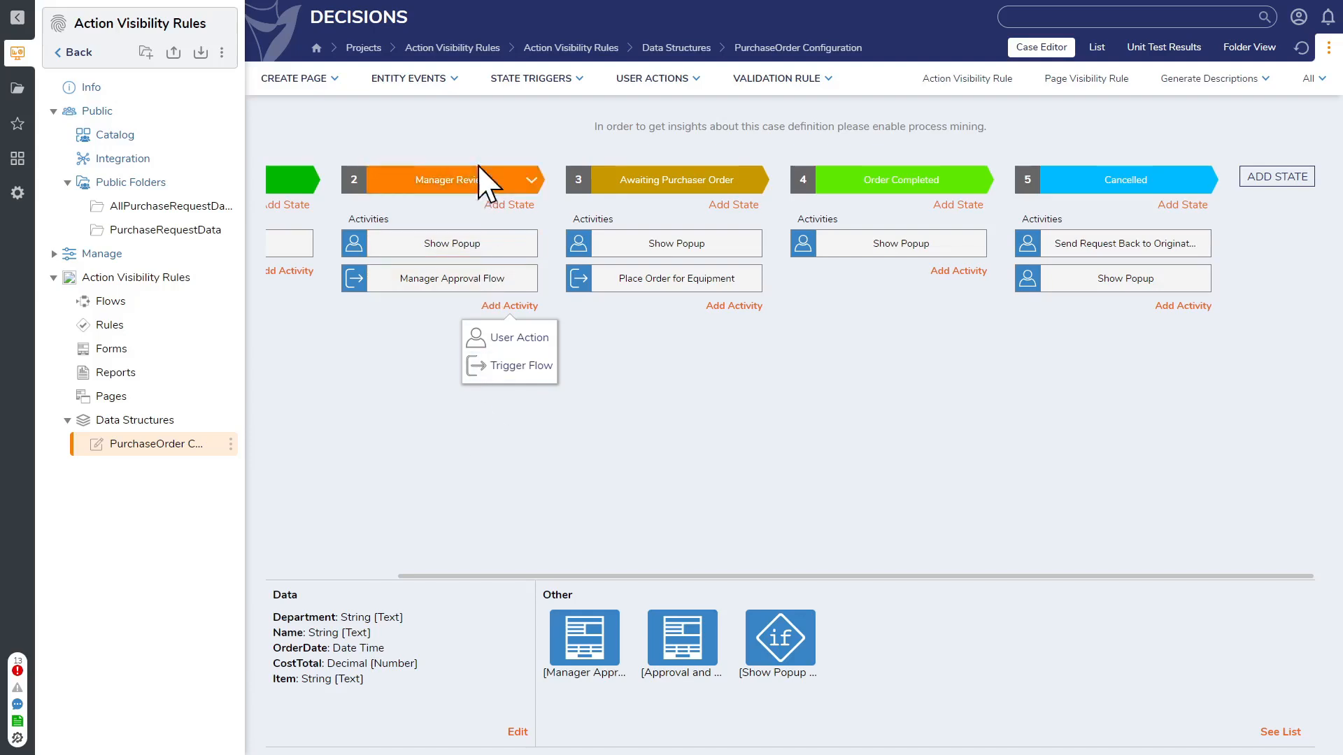
left_click(707, 483)
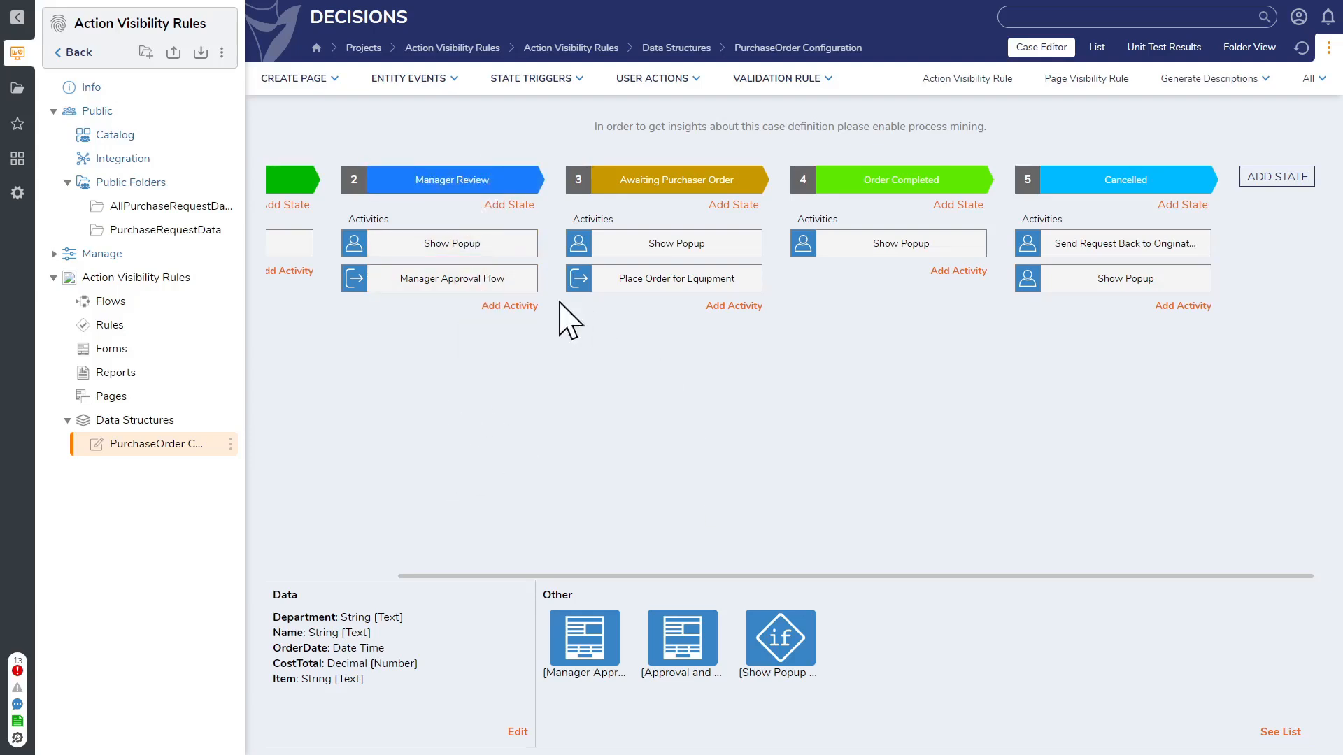
left_click_drag(664, 577, 532, 577)
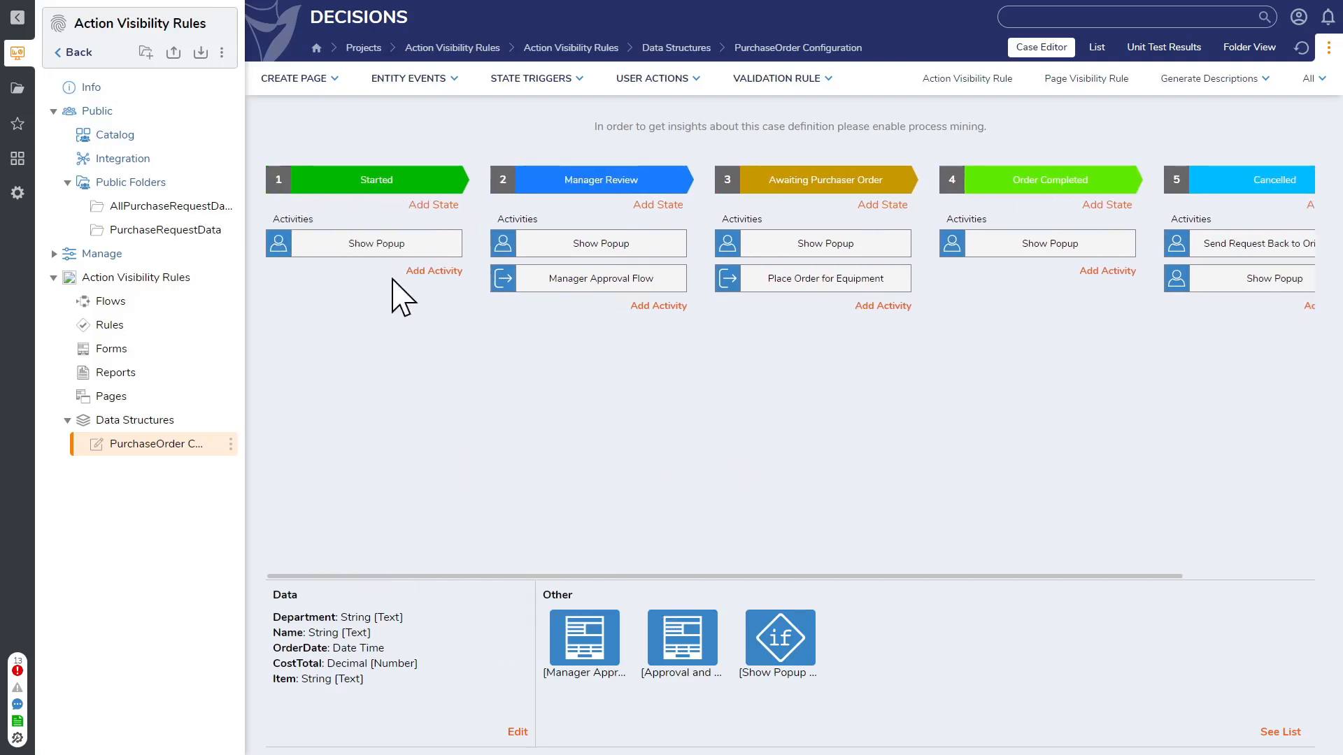
- Start a new user action for the PurchaseOrder configuration and name it "Show me the flow"
left_click(655, 79)
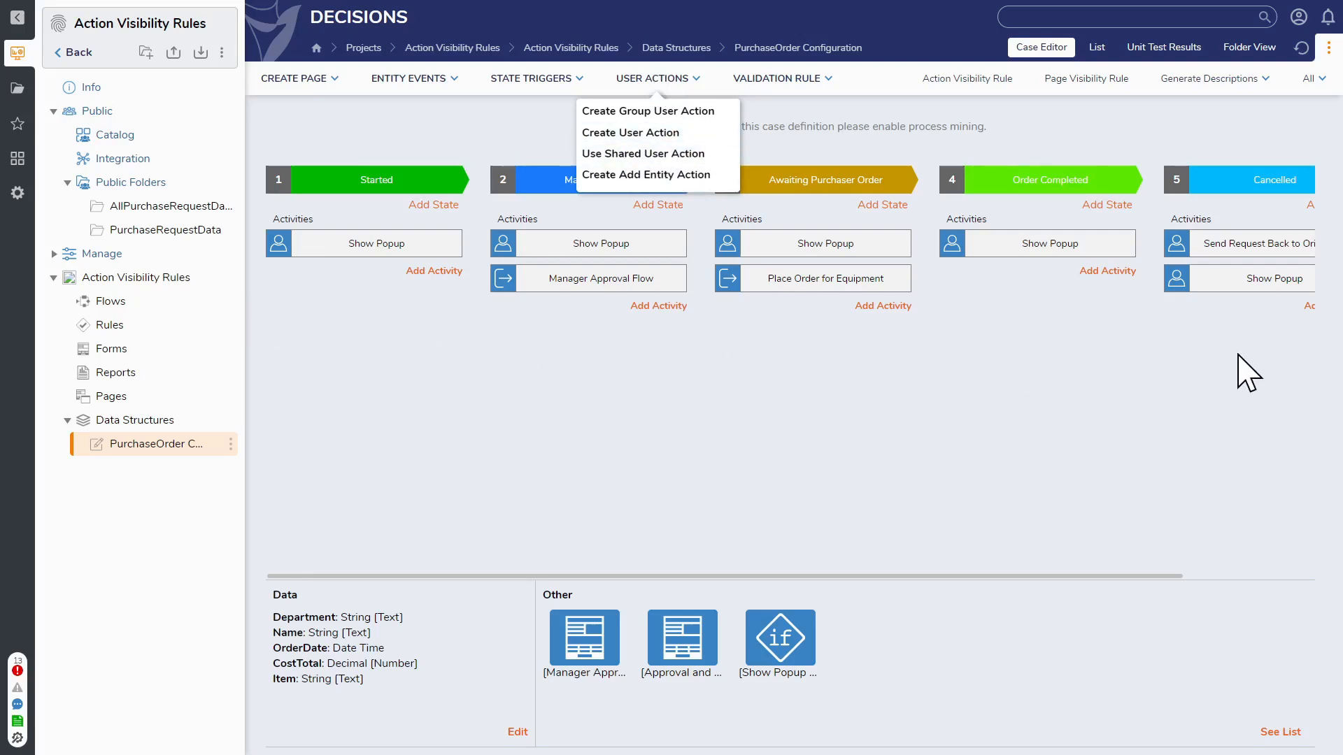
left_click(659, 134)
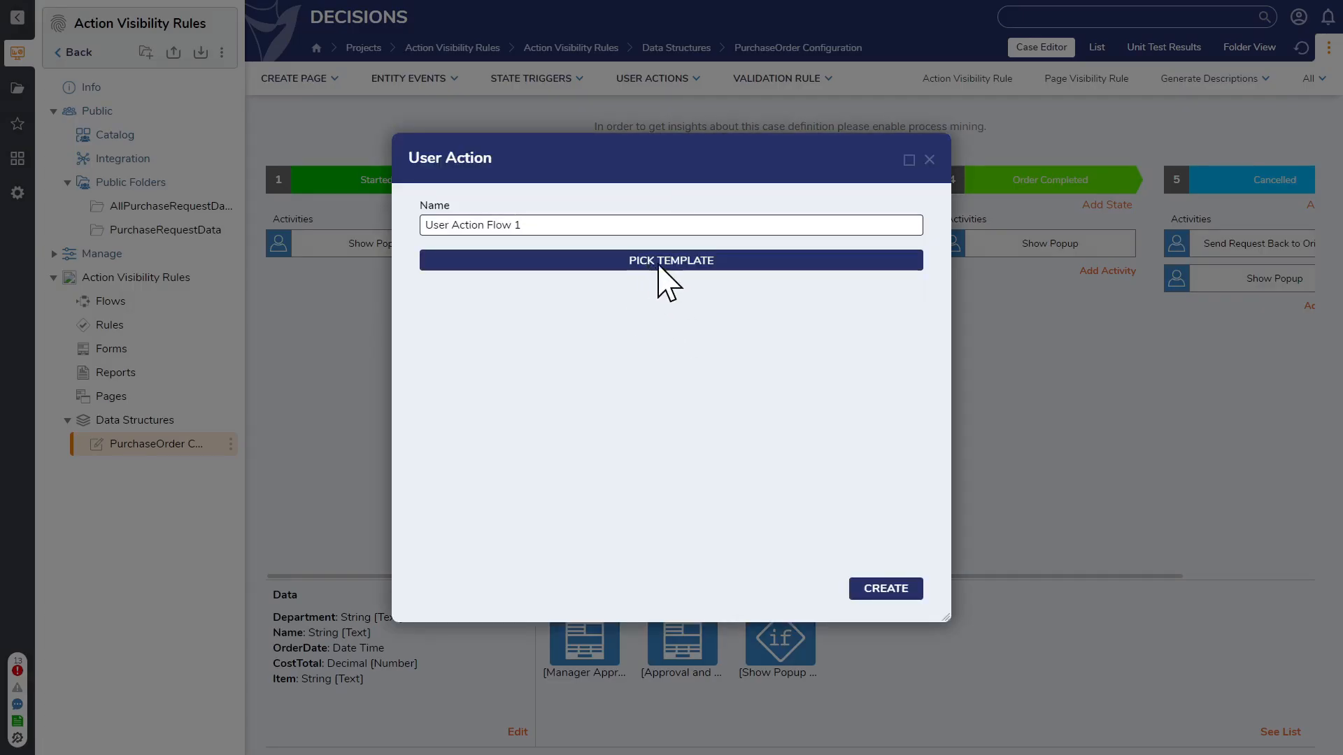
left_click_drag(577, 226, 179, 210)
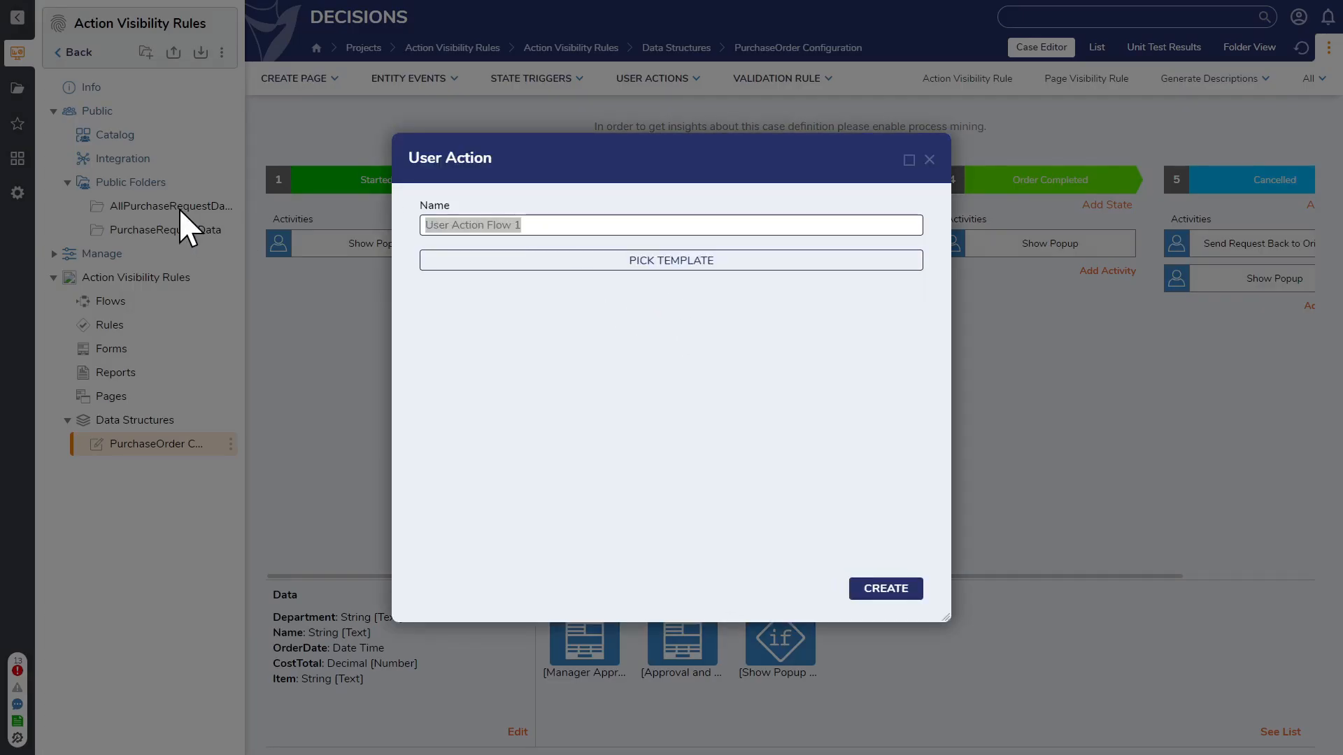
type("Shoe m")
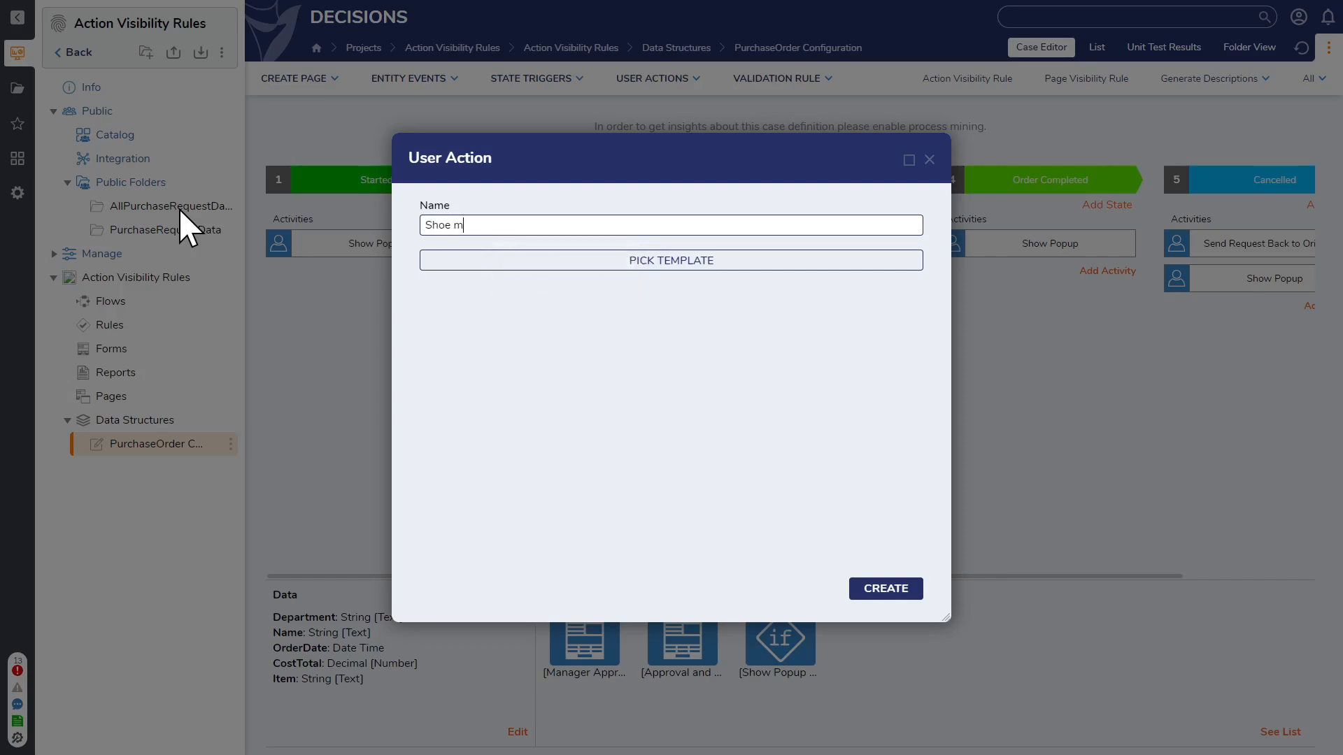
key("BackSpace")
type("w me the flow")
- Browse the existing flows available as a template for the user action, and leave the template unpicked
left_click(676, 264)
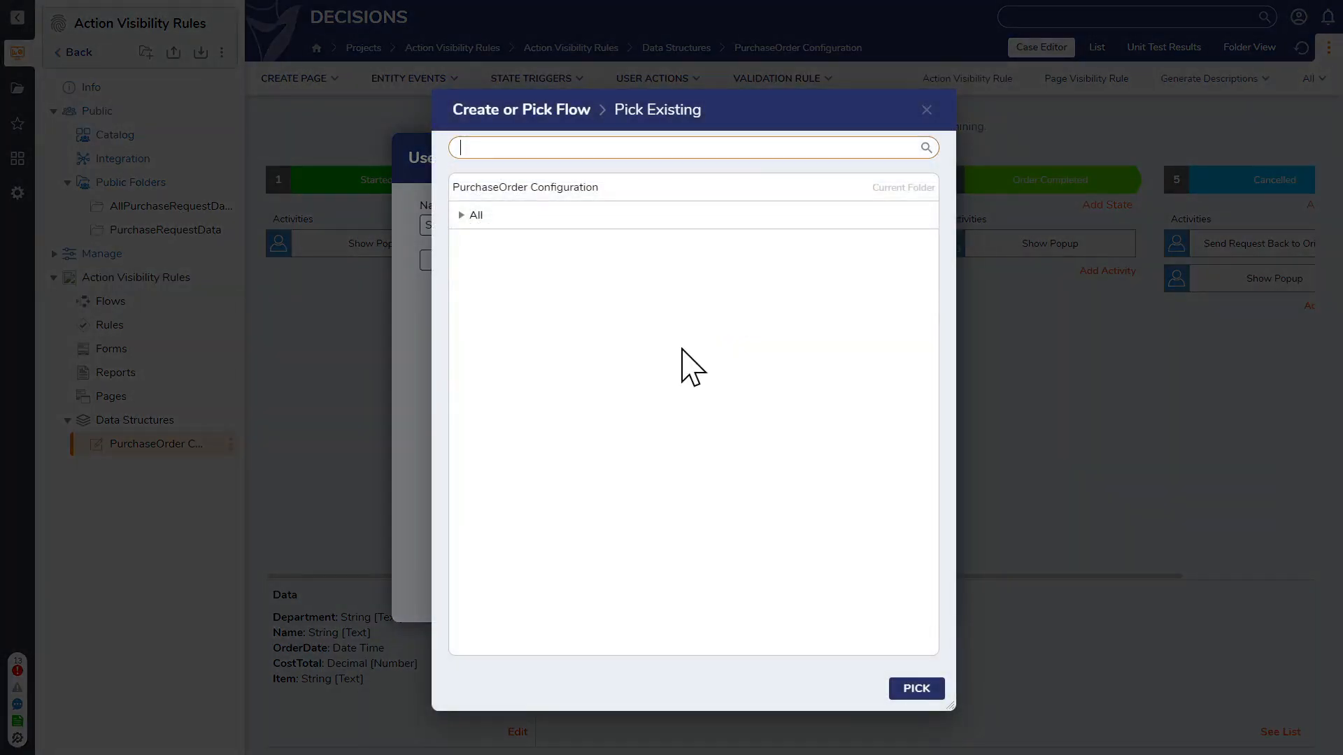
left_click(460, 215)
left_click(474, 243)
left_click(489, 271)
left_click(936, 109)
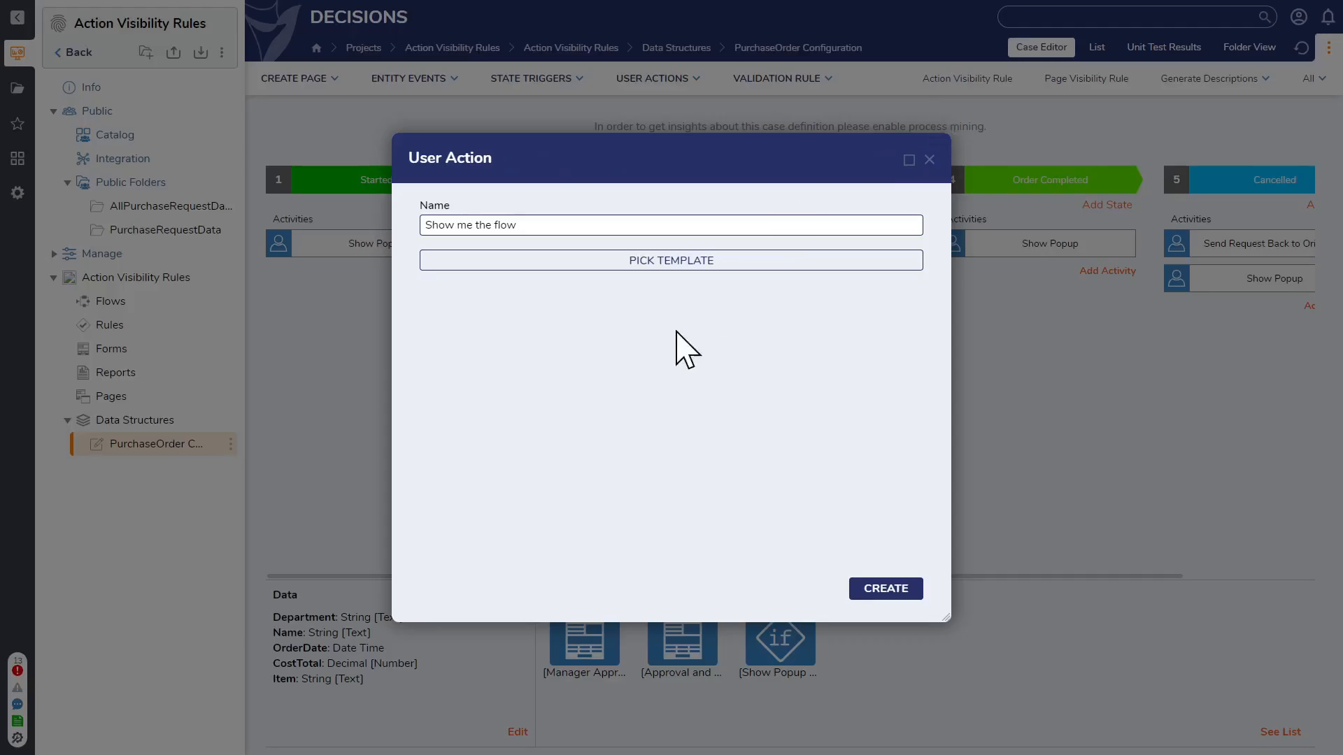
- Create the user action flow, connect its start step directly to the end step, and save and close it
left_click(874, 591)
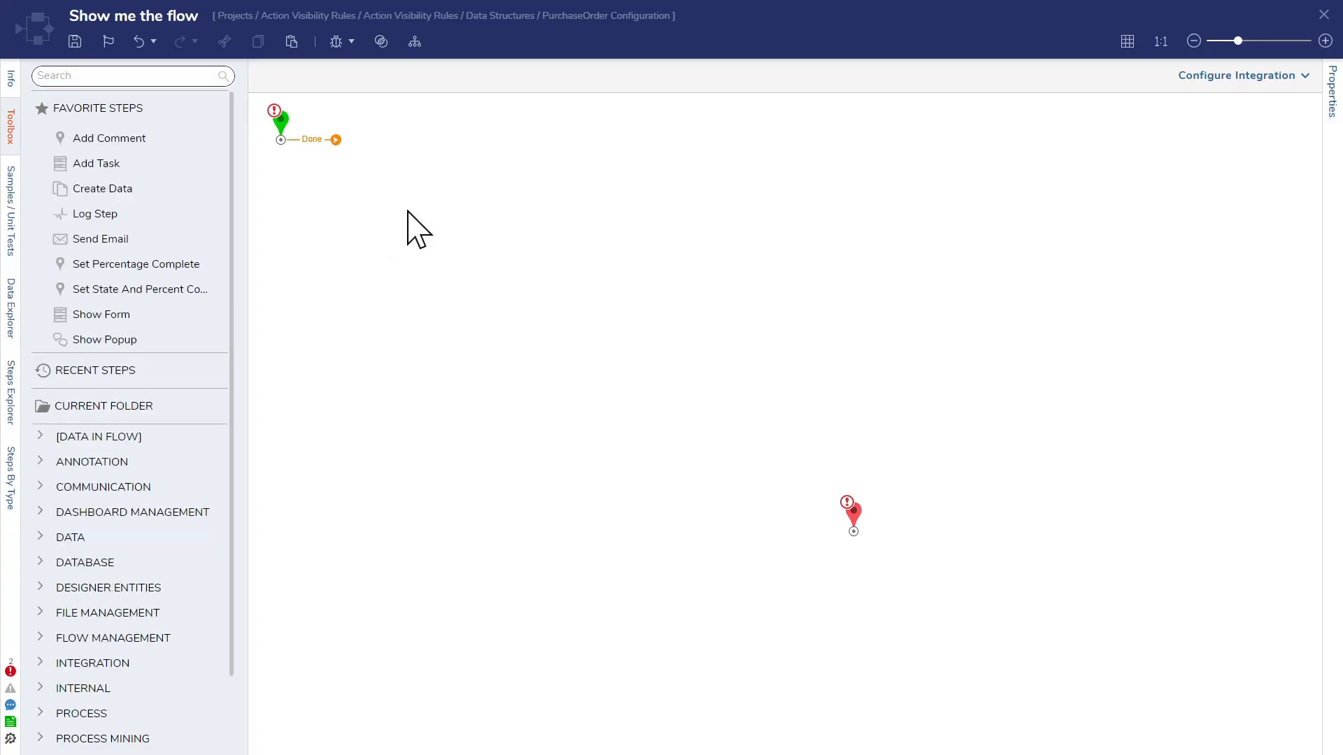
left_click_drag(335, 139, 854, 531)
left_click(75, 41)
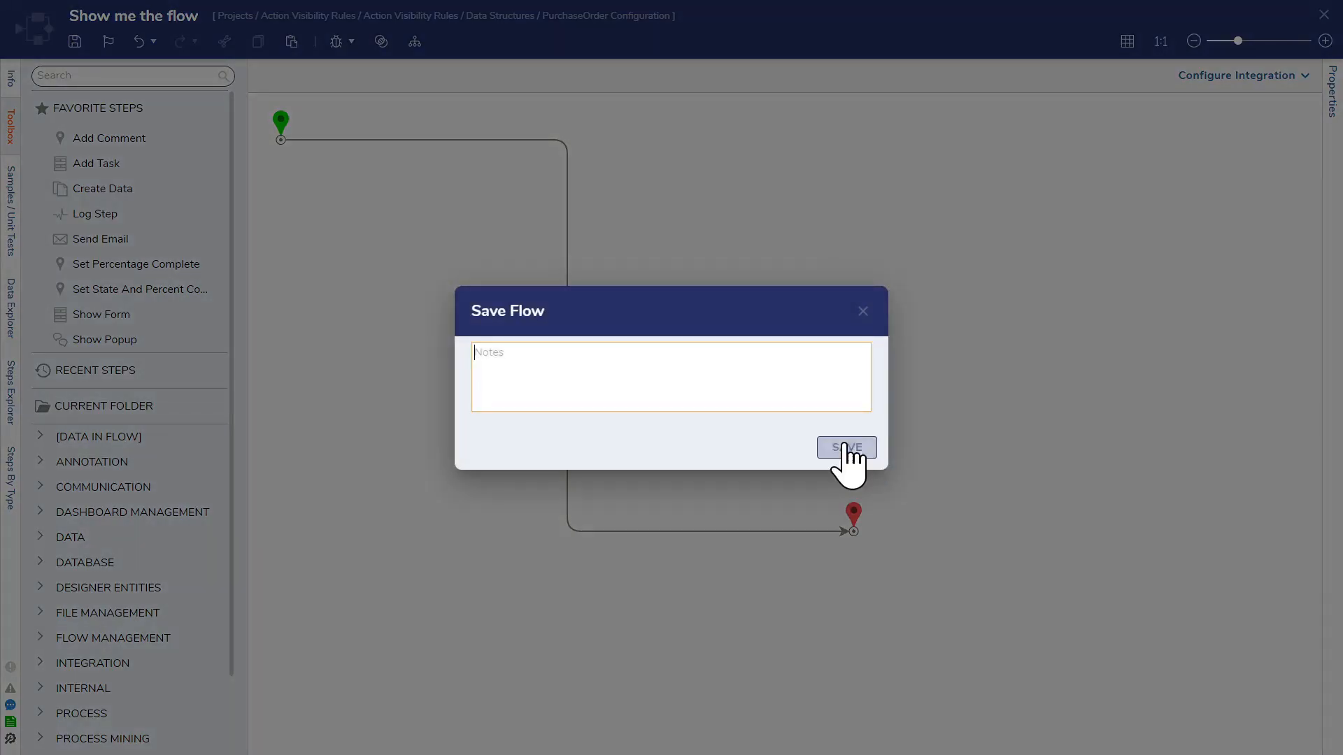
left_click(847, 449)
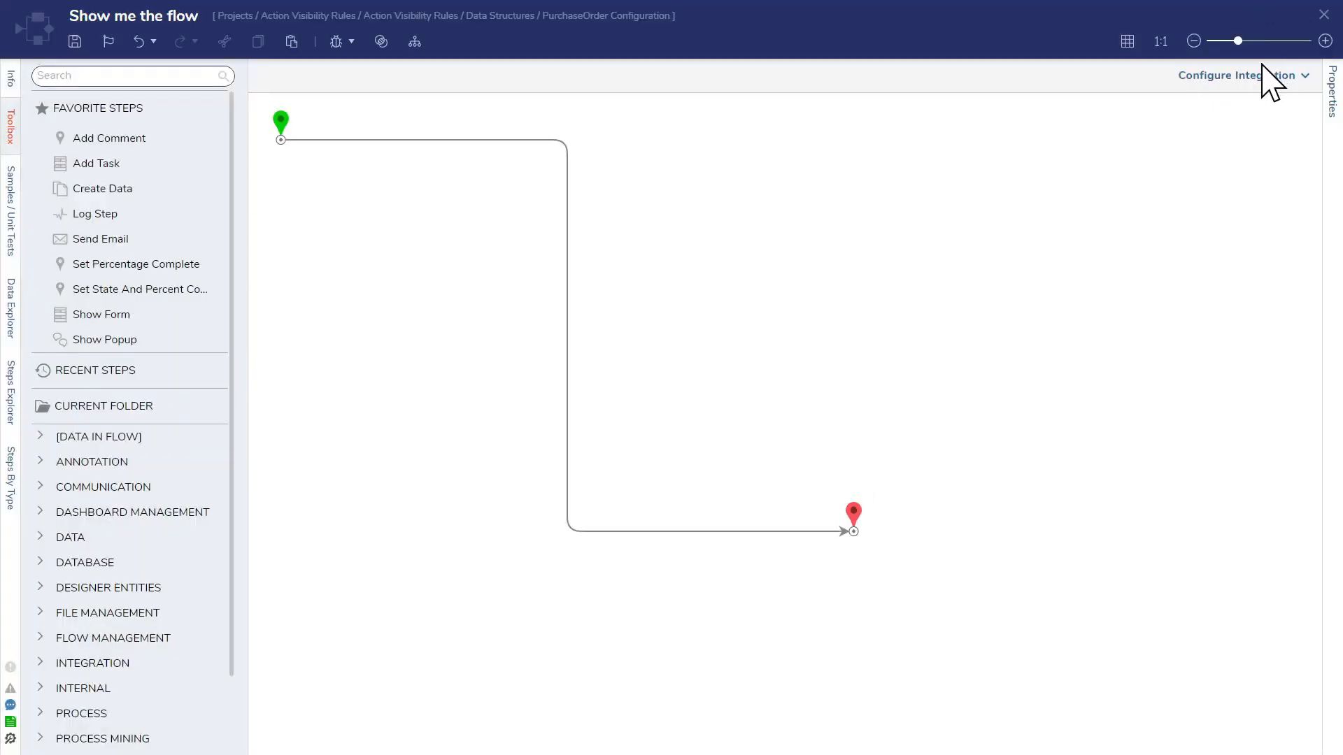
left_click(1324, 15)
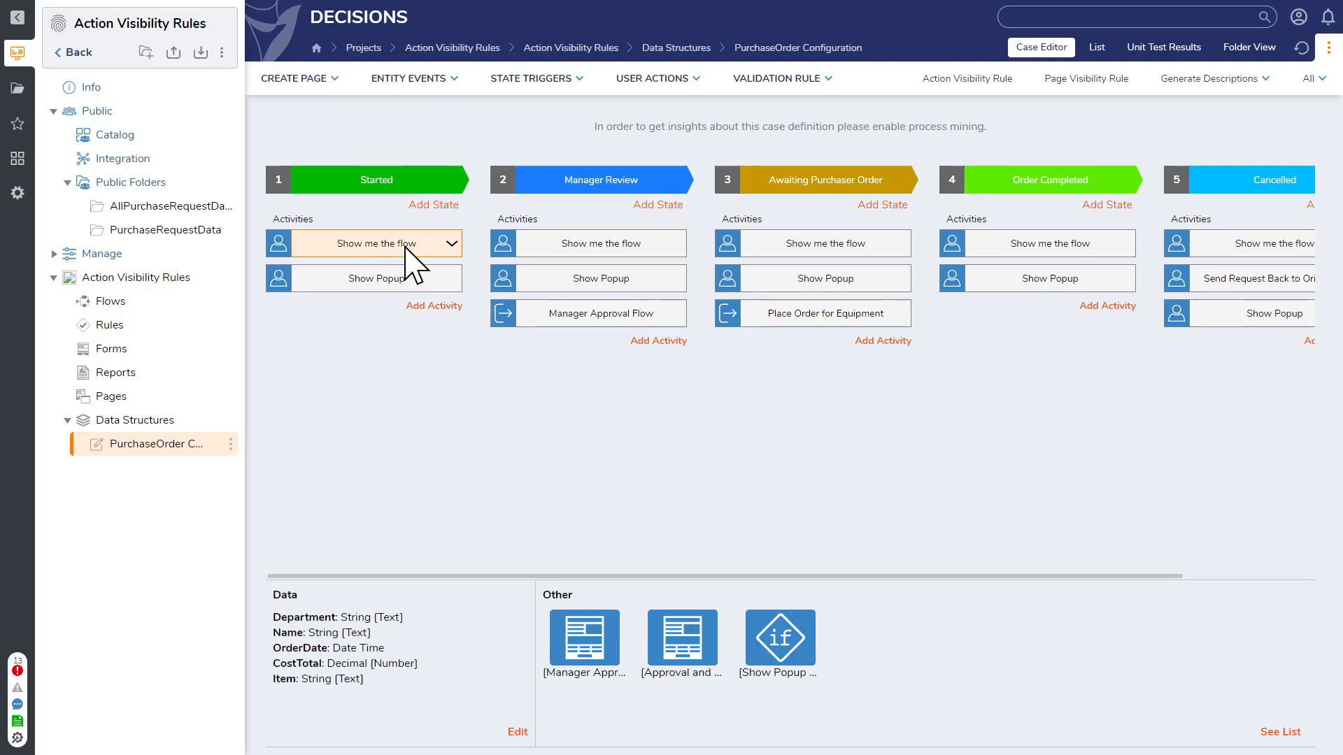
- Delete the "Show me the flow" user action flow from the PurchaseOrder case definition and confirm the deletion
left_click(451, 244)
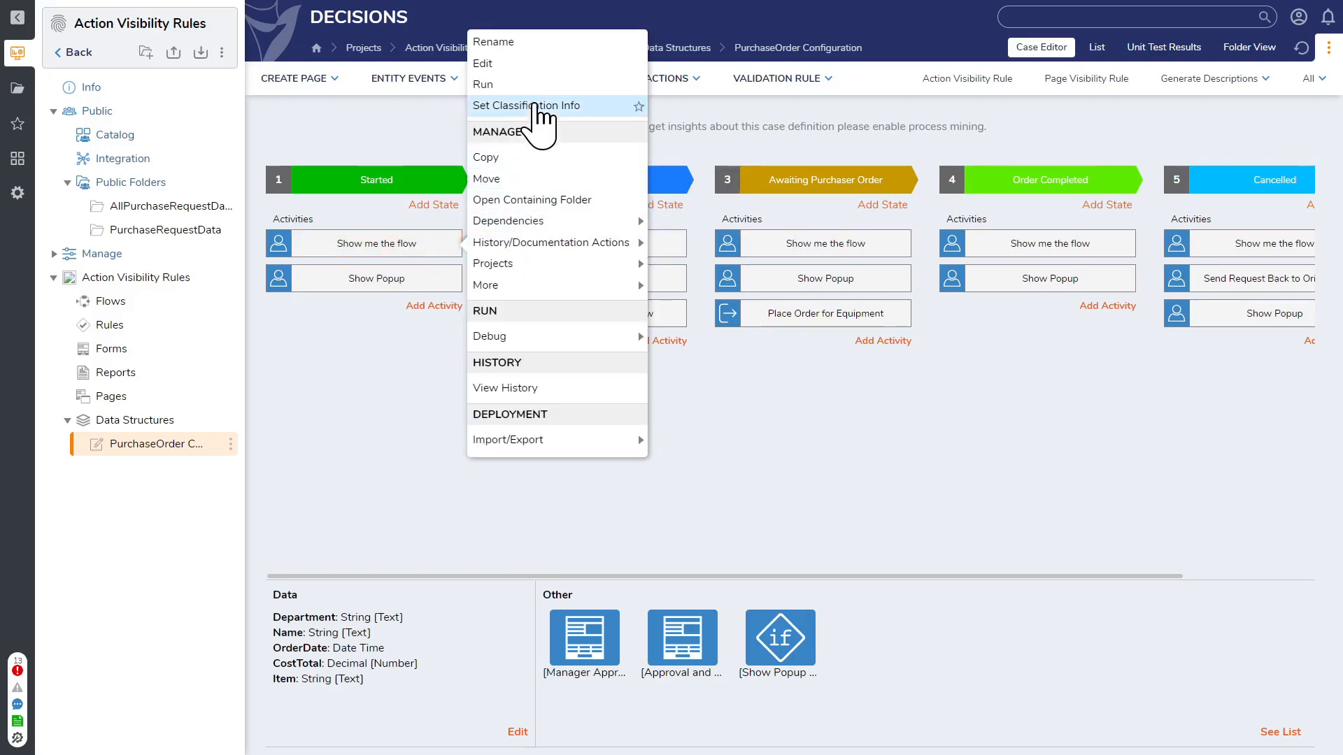
mouse_move(542, 284)
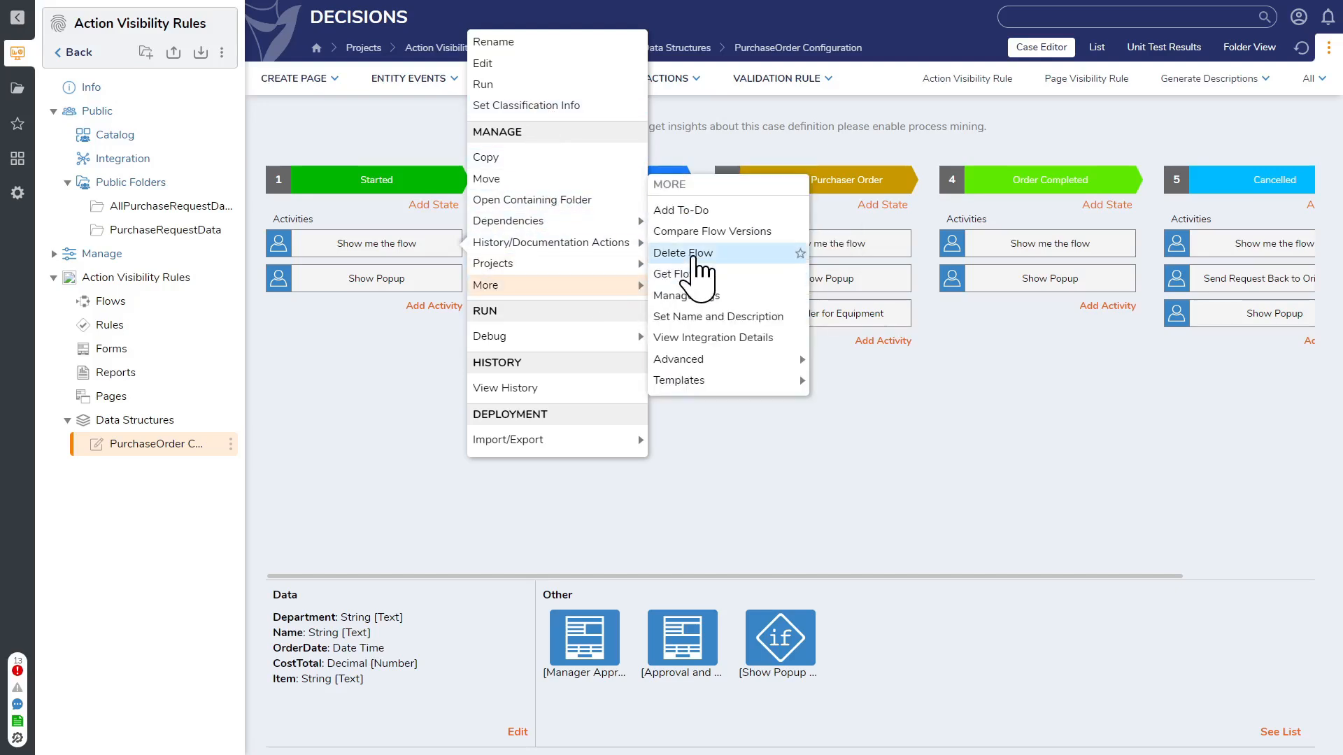
left_click(683, 253)
left_click(775, 422)
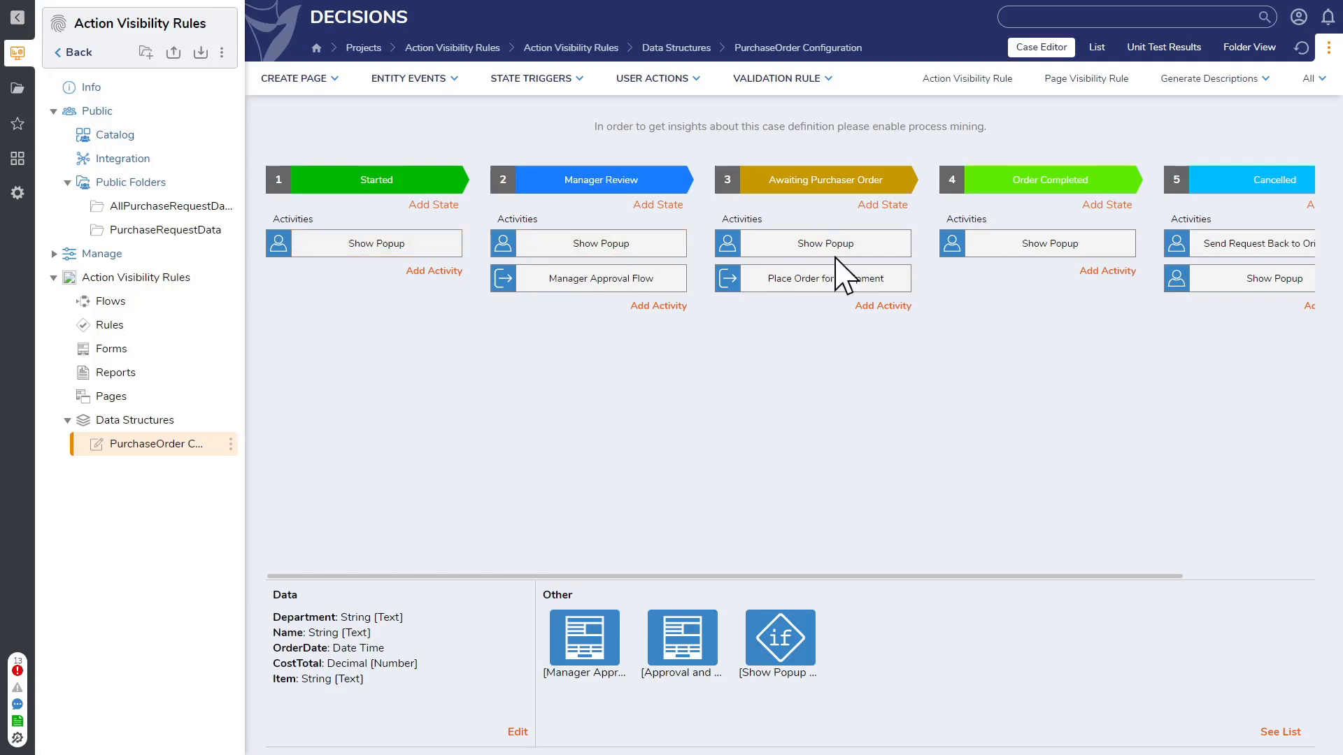
- Add a user action named "Show me the flow part 2" to the Order Completed state and create its flow
left_click(1107, 272)
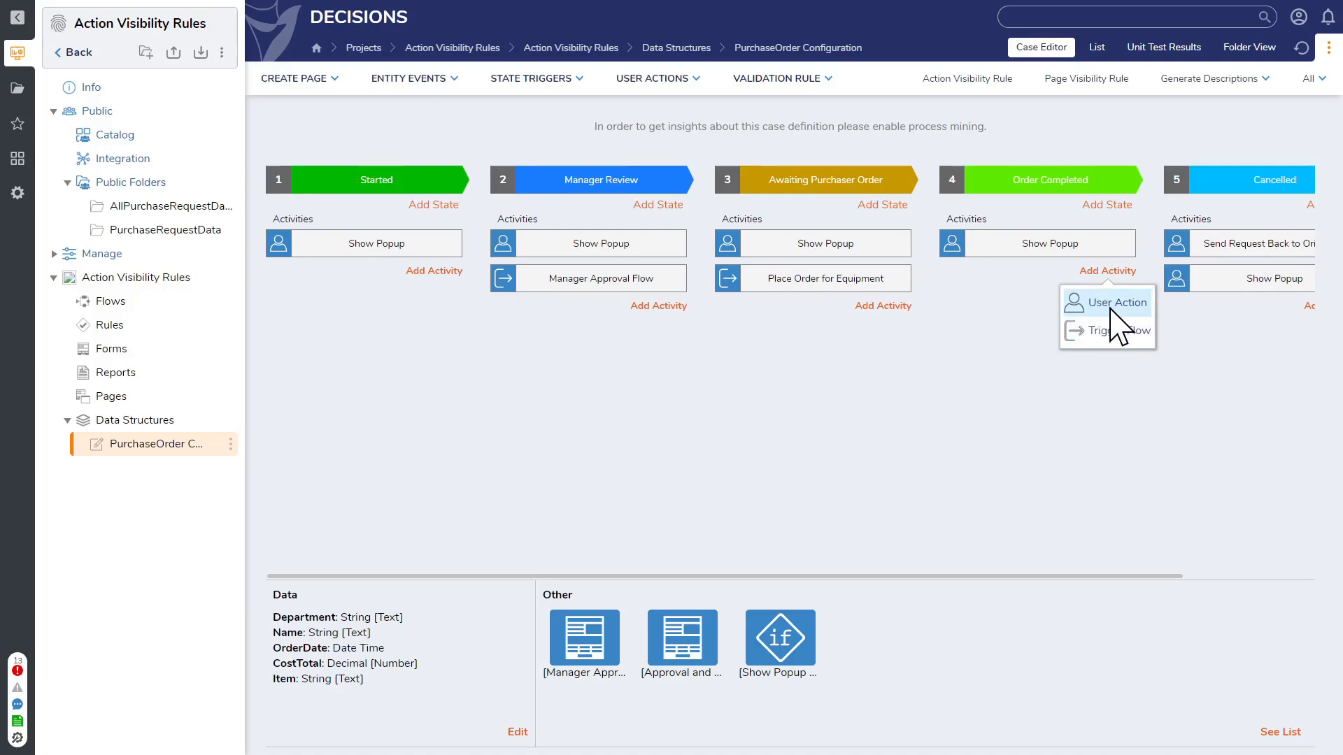
left_click(1114, 306)
left_click(700, 191)
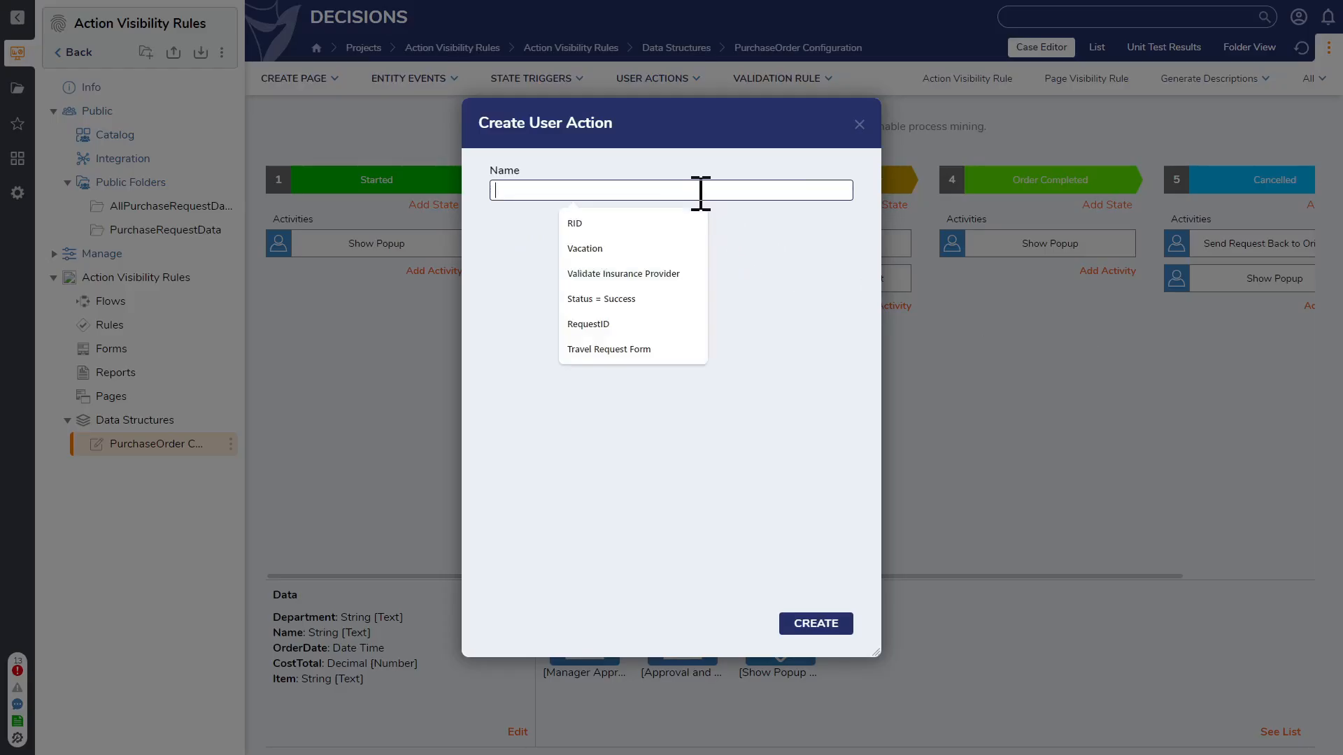
type("Show ")
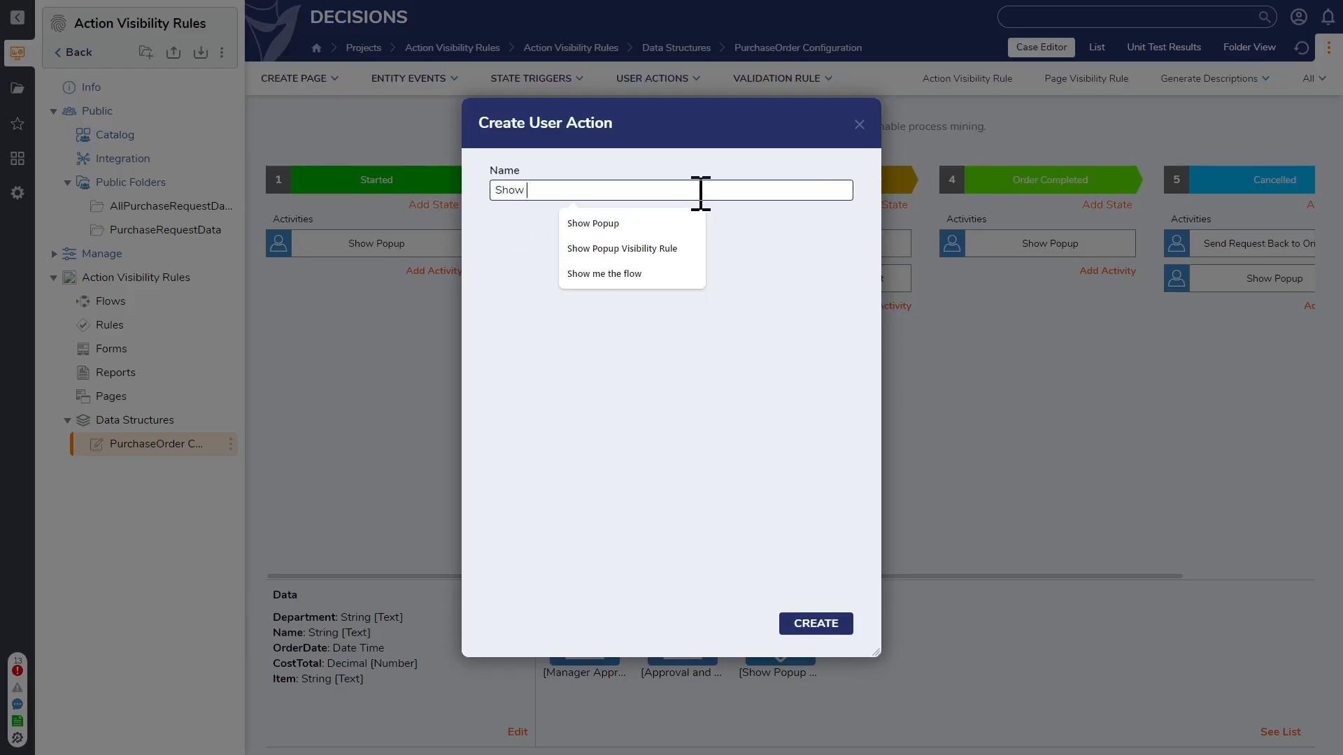
type("me the flo")
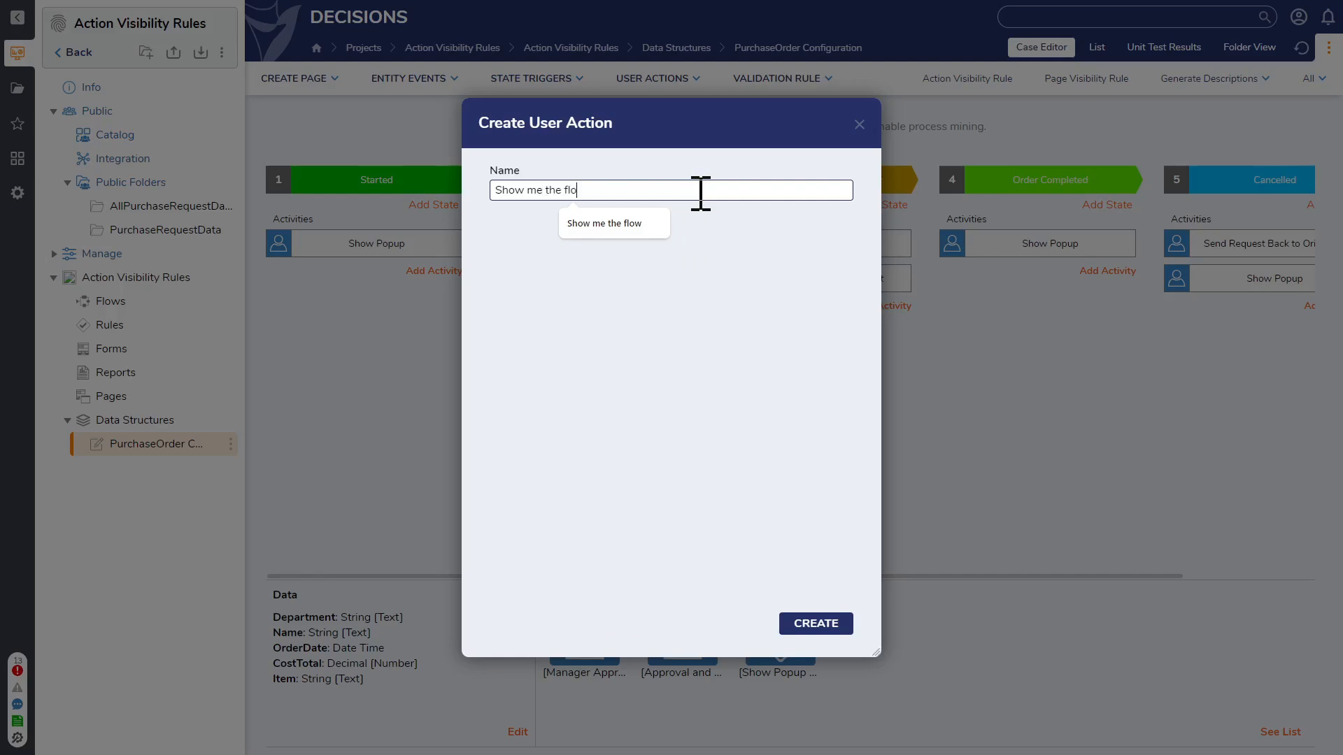
type("w part 2")
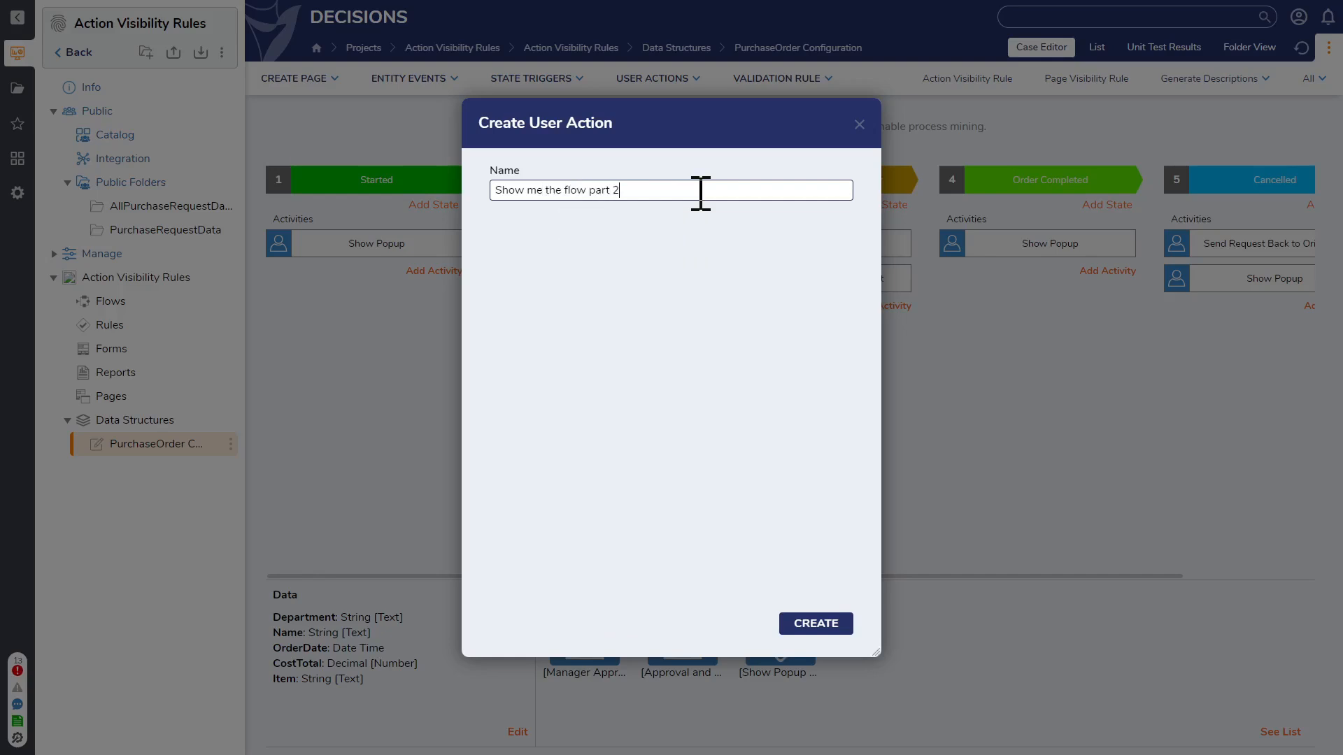
left_click(836, 625)
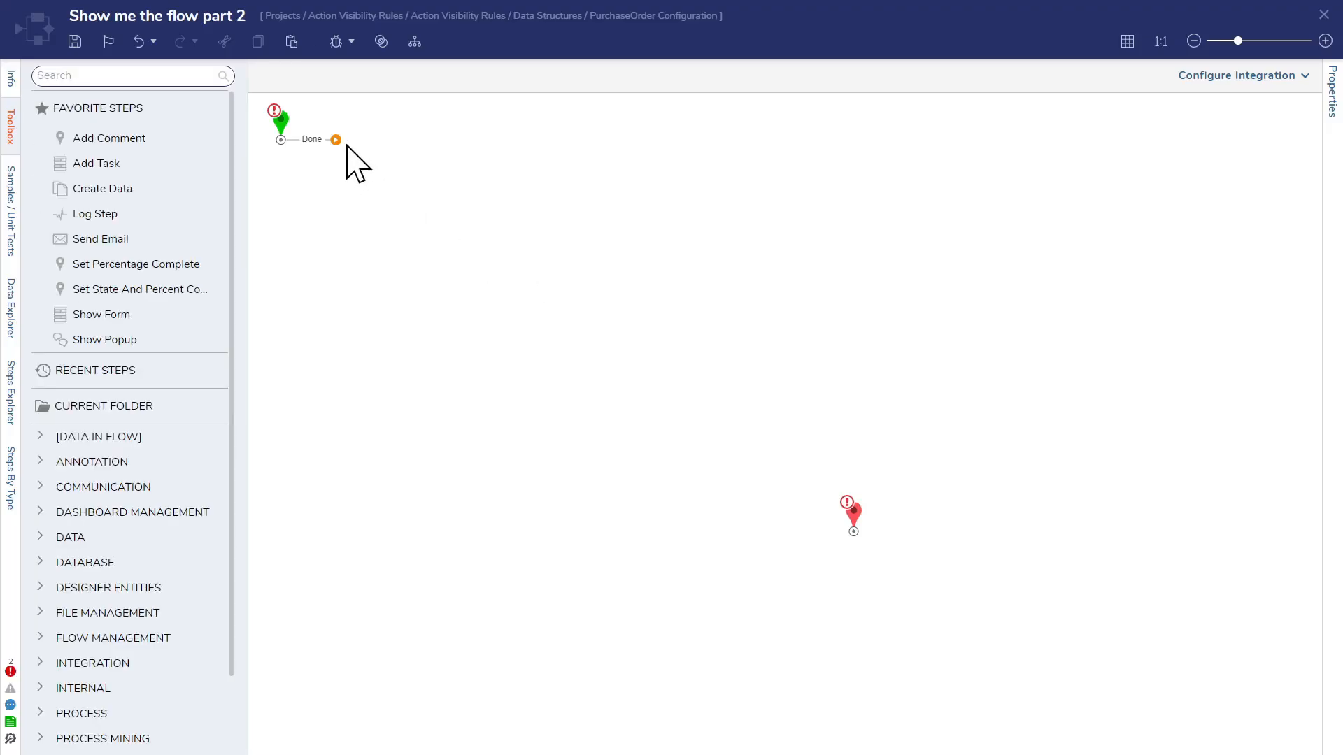
- Connect the new flow's start step directly to its end step, and save and close the flow
left_click_drag(338, 138, 850, 540)
left_click(75, 41)
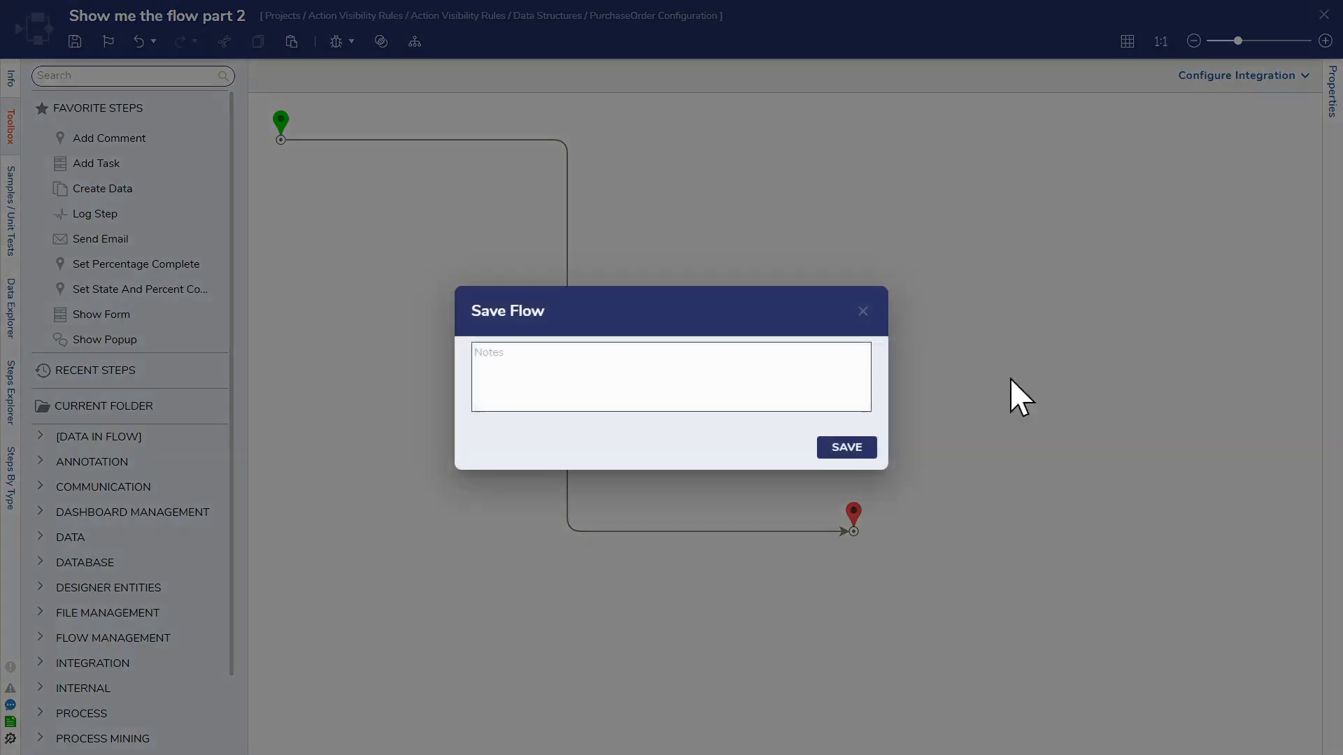
left_click(853, 451)
left_click(1323, 15)
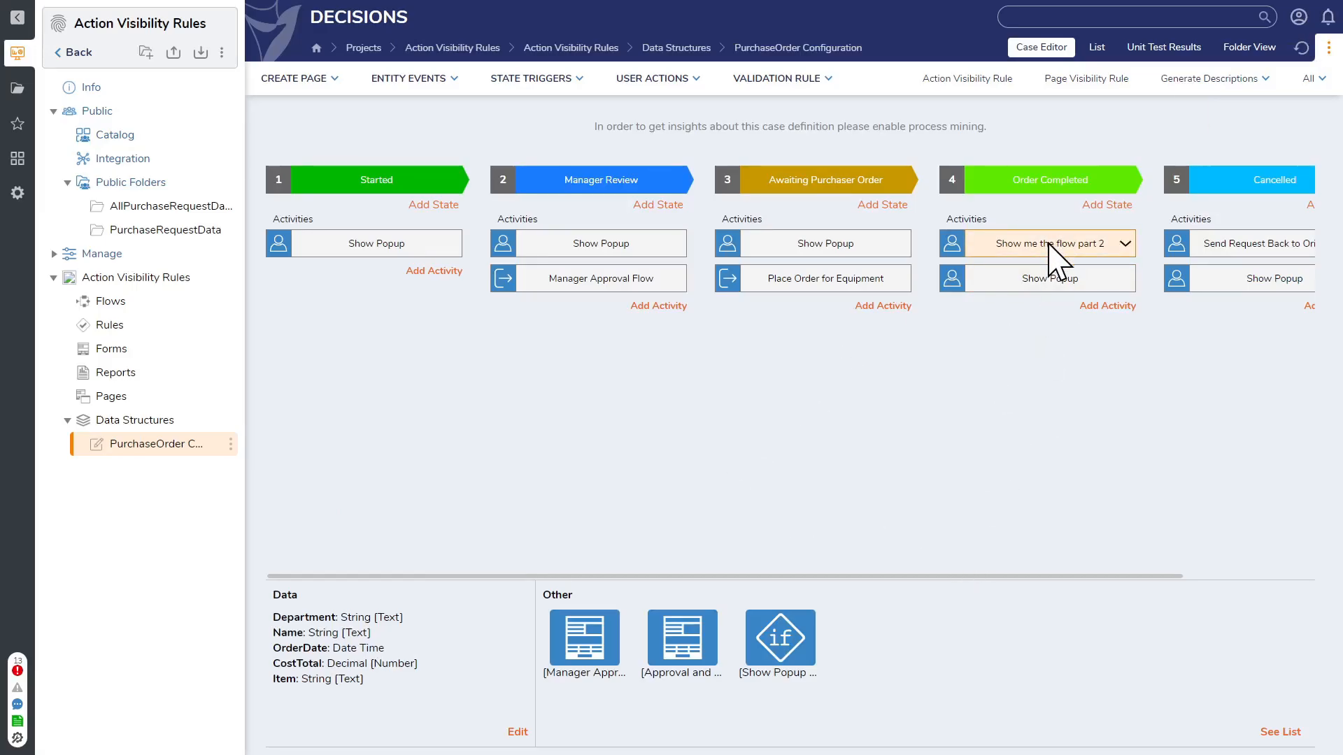
- Delete the "Show me the flow part 2" user action from the Order Completed state and confirm the deletion
right_click(1081, 243)
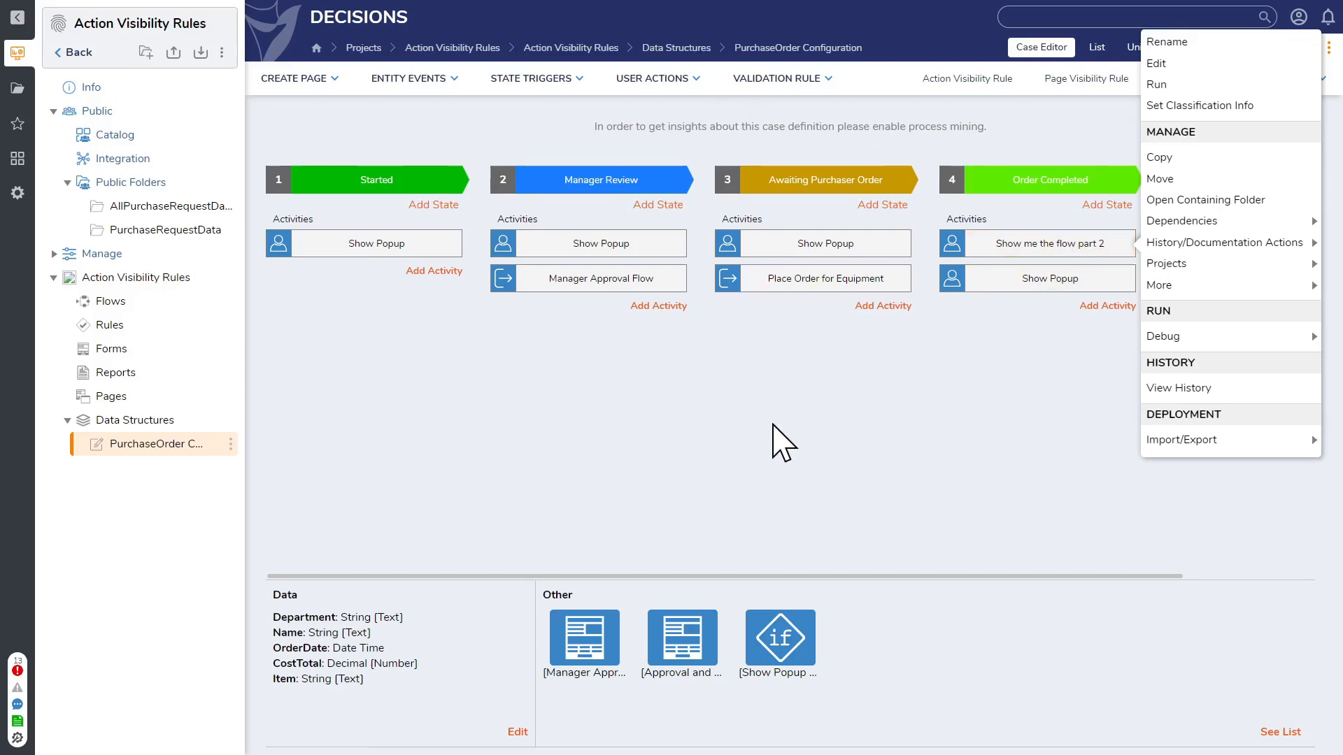
mouse_move(1219, 290)
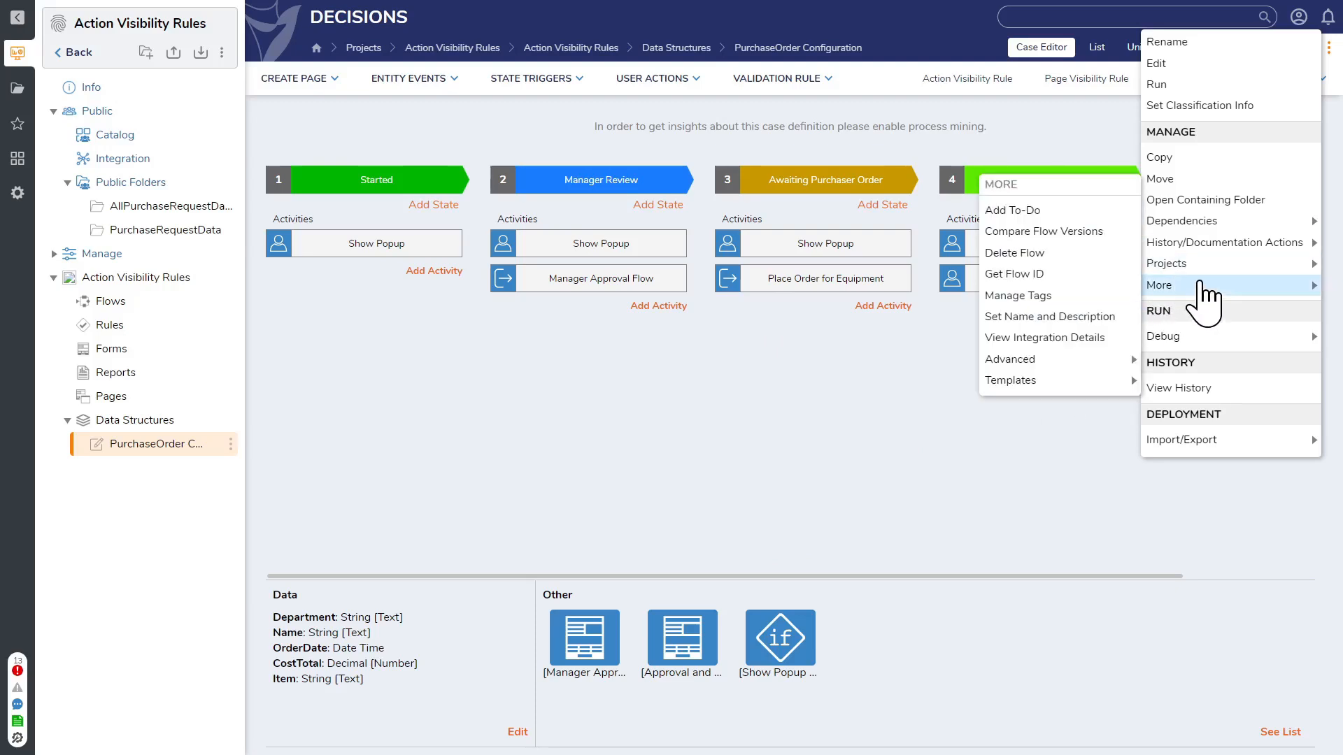
left_click(1036, 254)
left_click(770, 423)
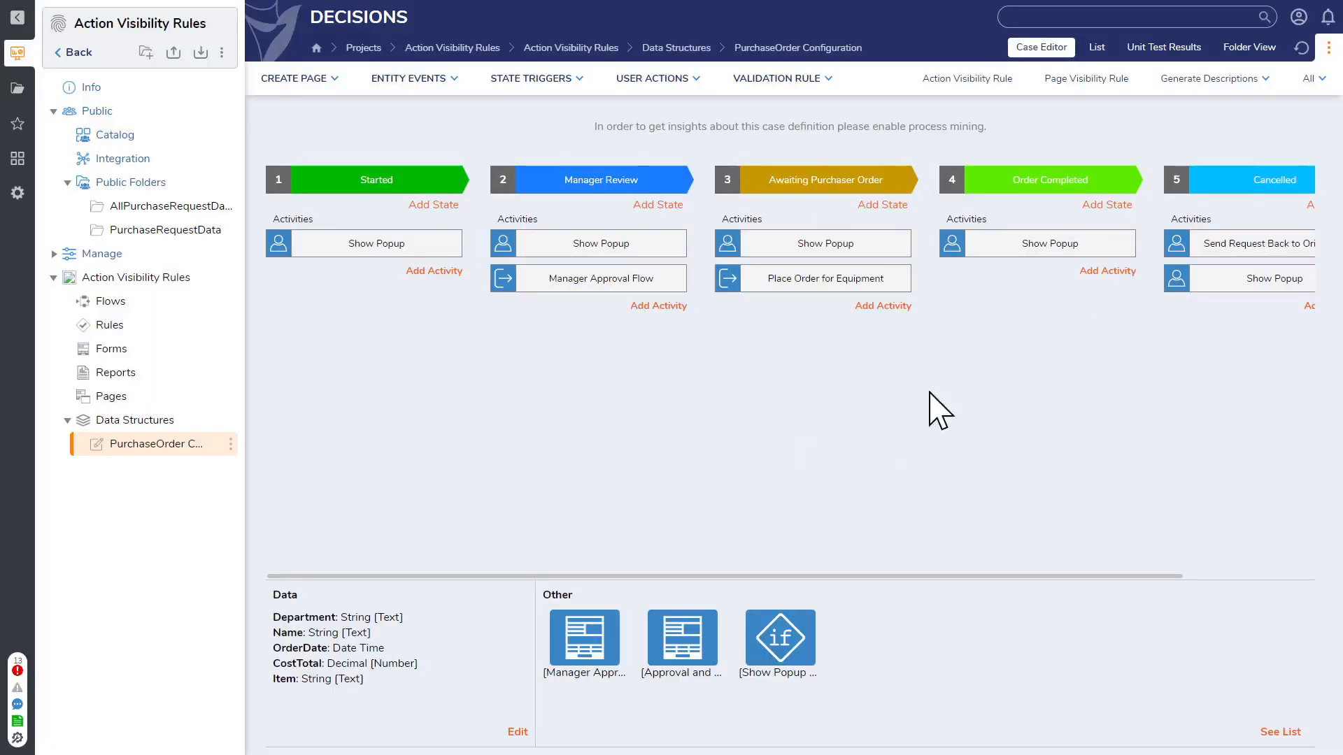
- Examine the Show Popup user action's flow and its Show Popup 1 step, and close it without changes
left_click(820, 253)
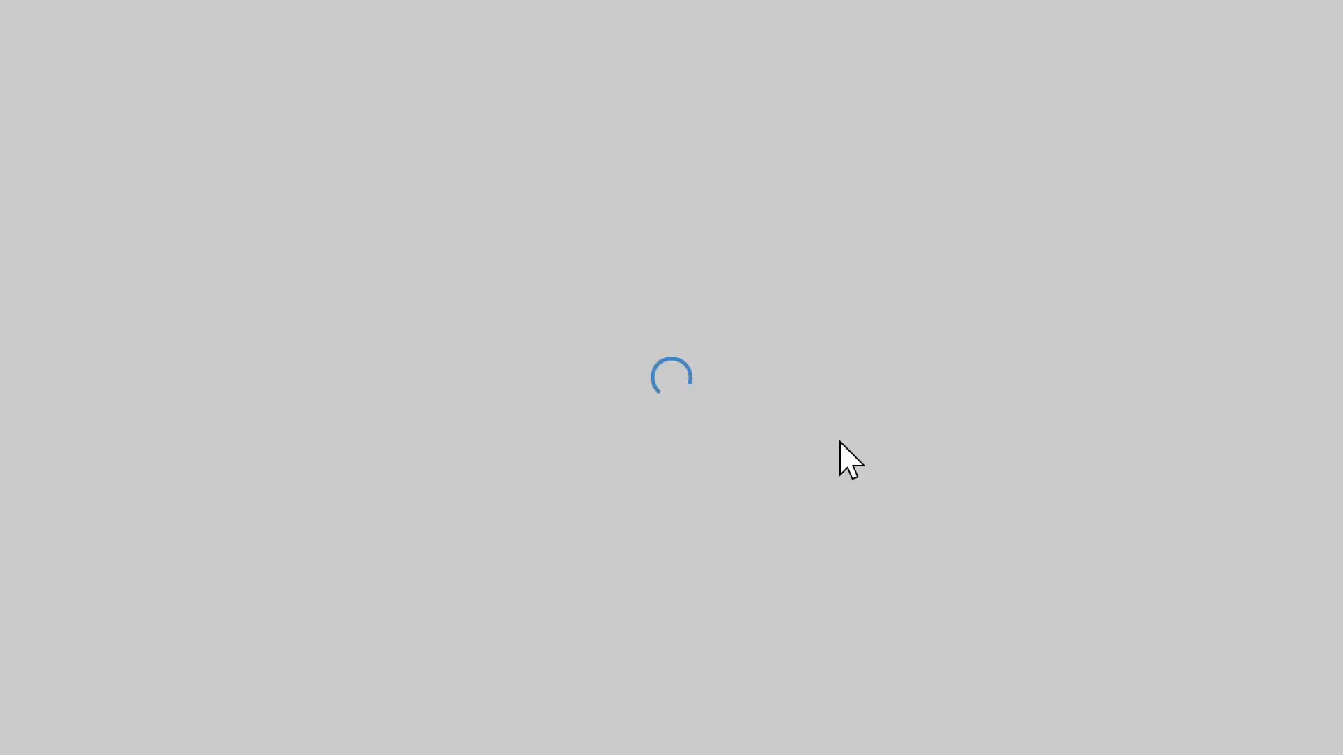
left_click(556, 540)
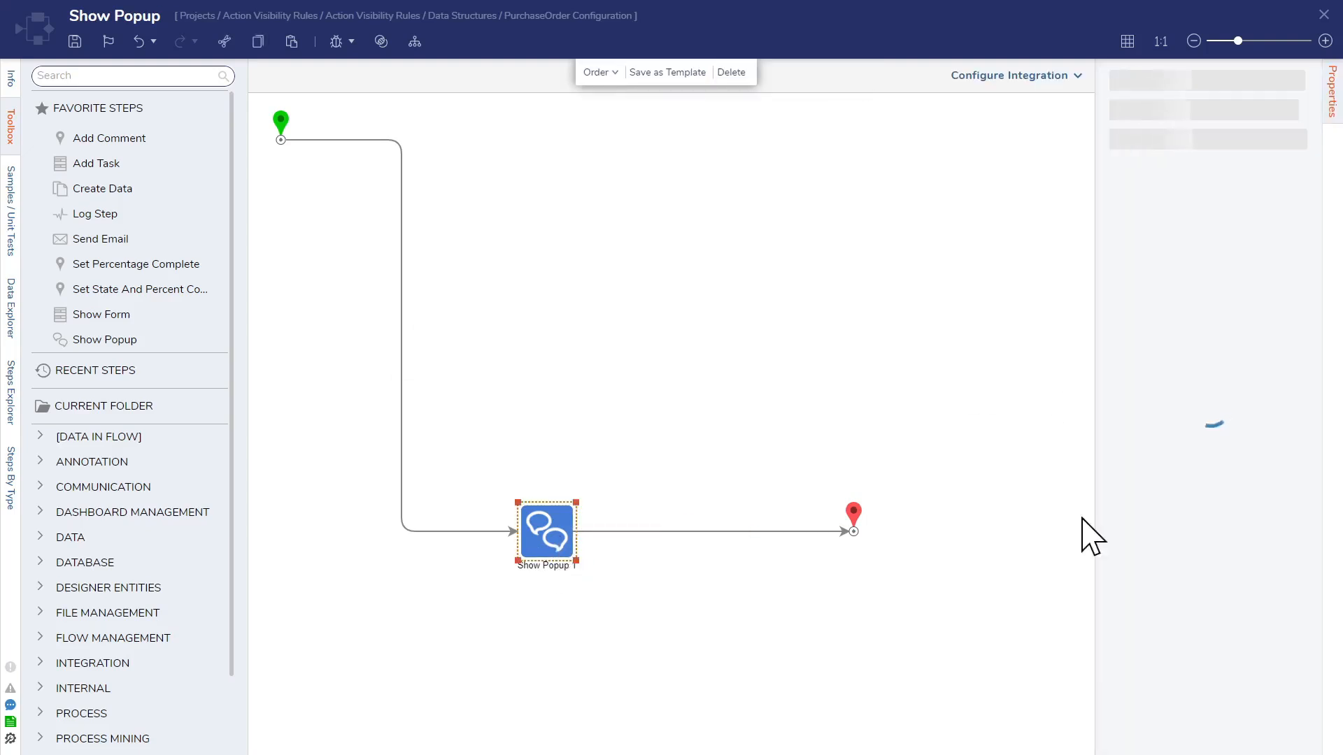
left_click(920, 381)
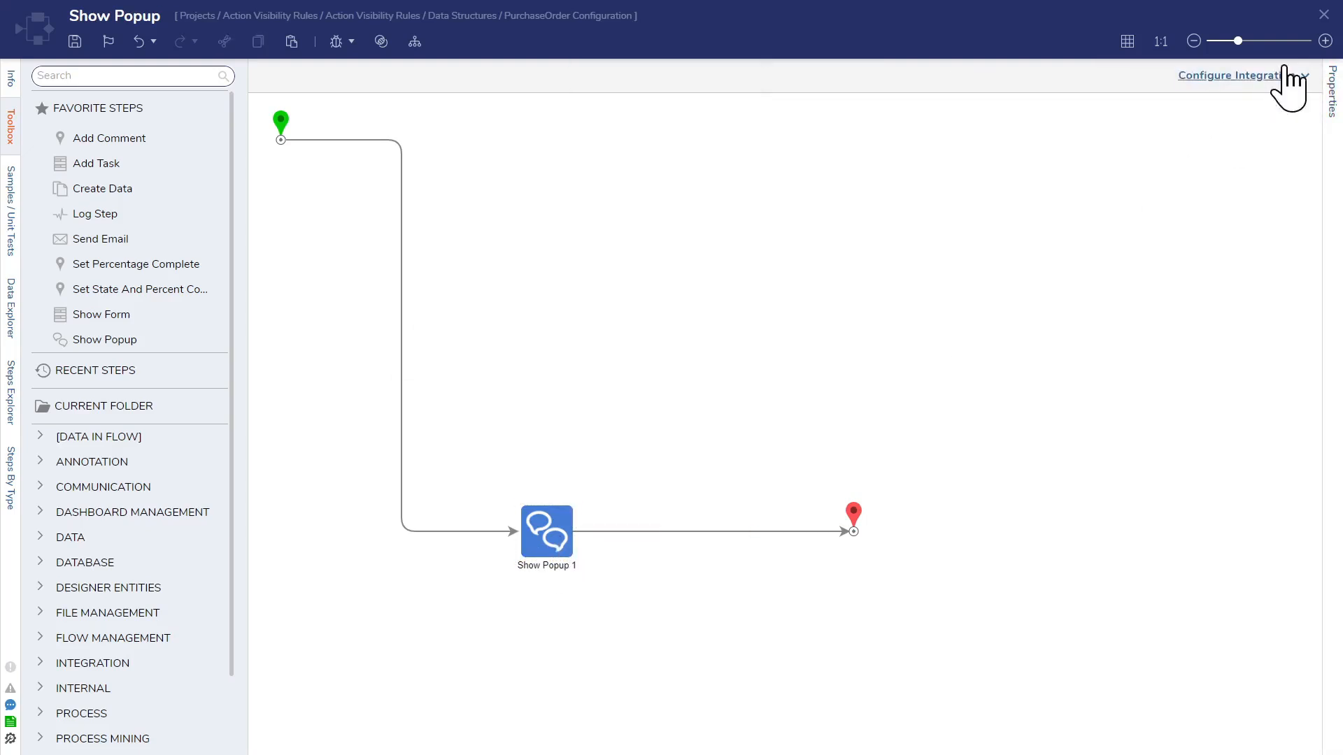
left_click(1323, 14)
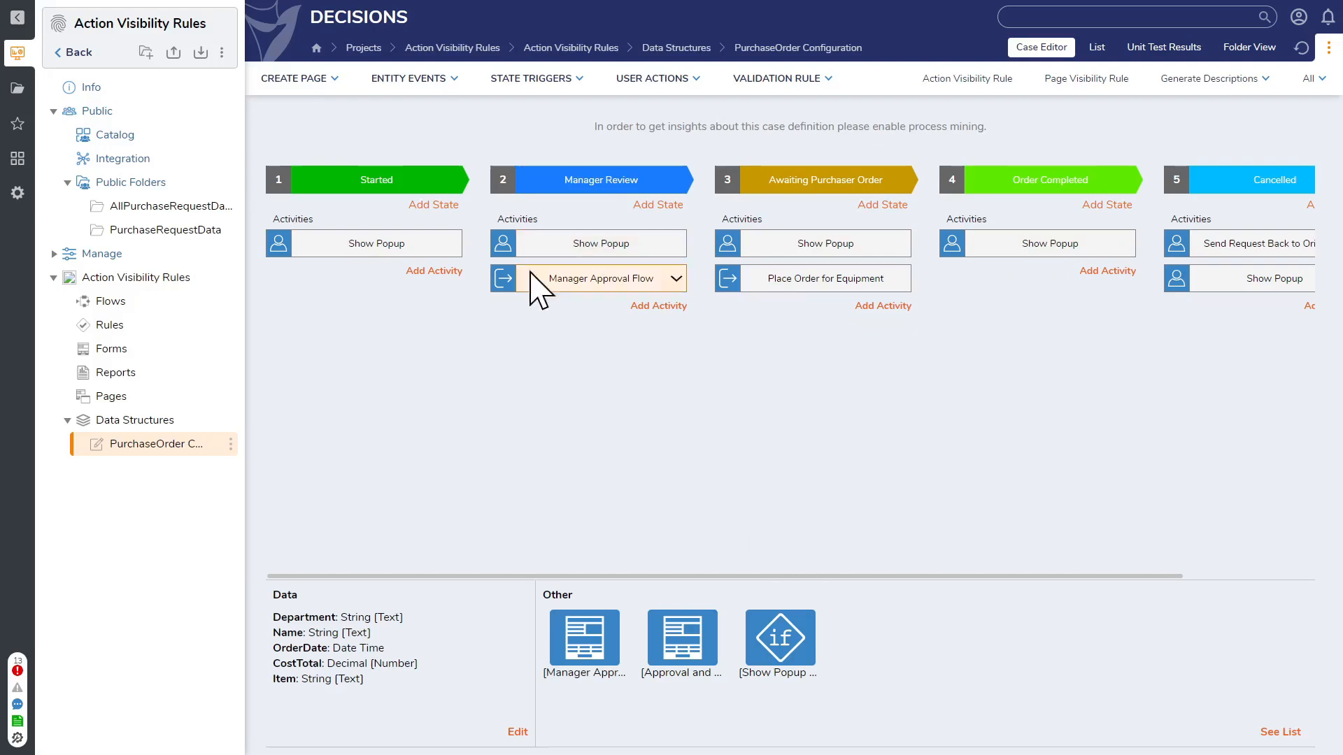
- Check the naming dialog for a new action visibility rule and dismiss it without creating a rule
left_click_drag(637, 575, 514, 566)
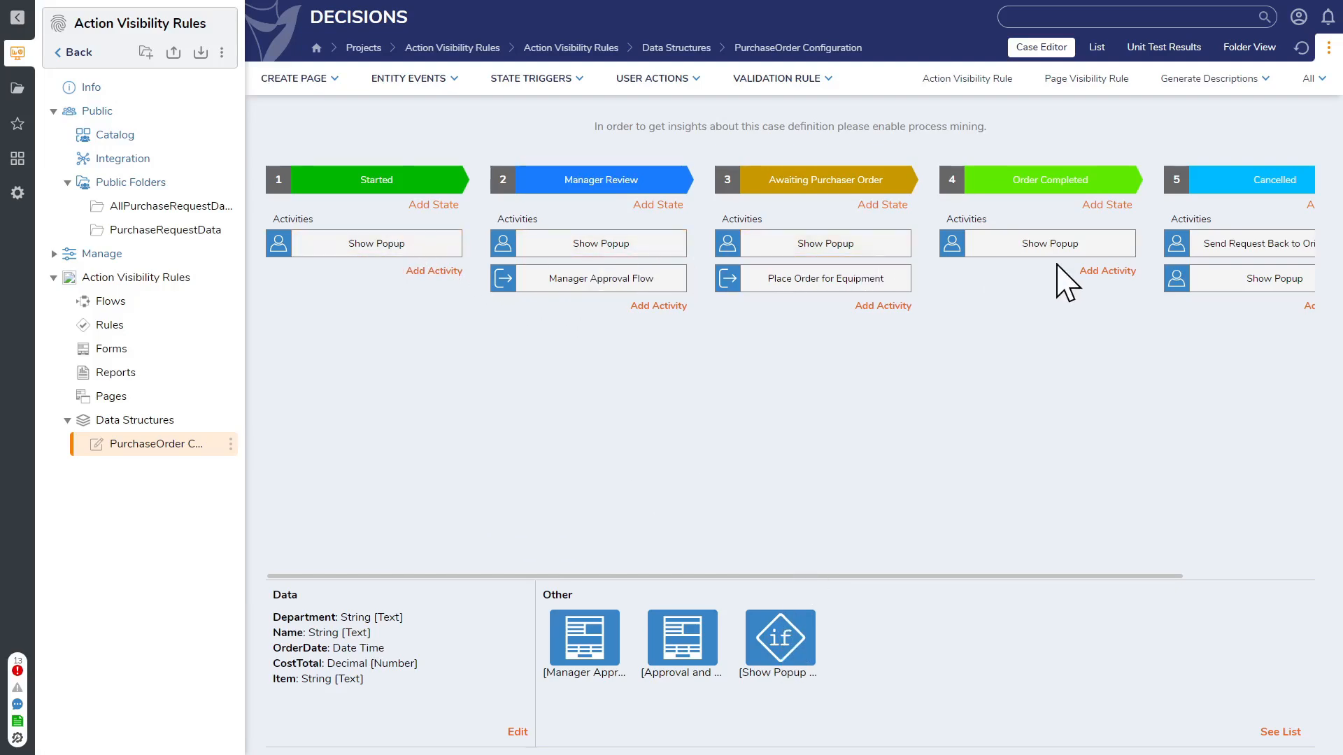
left_click(964, 80)
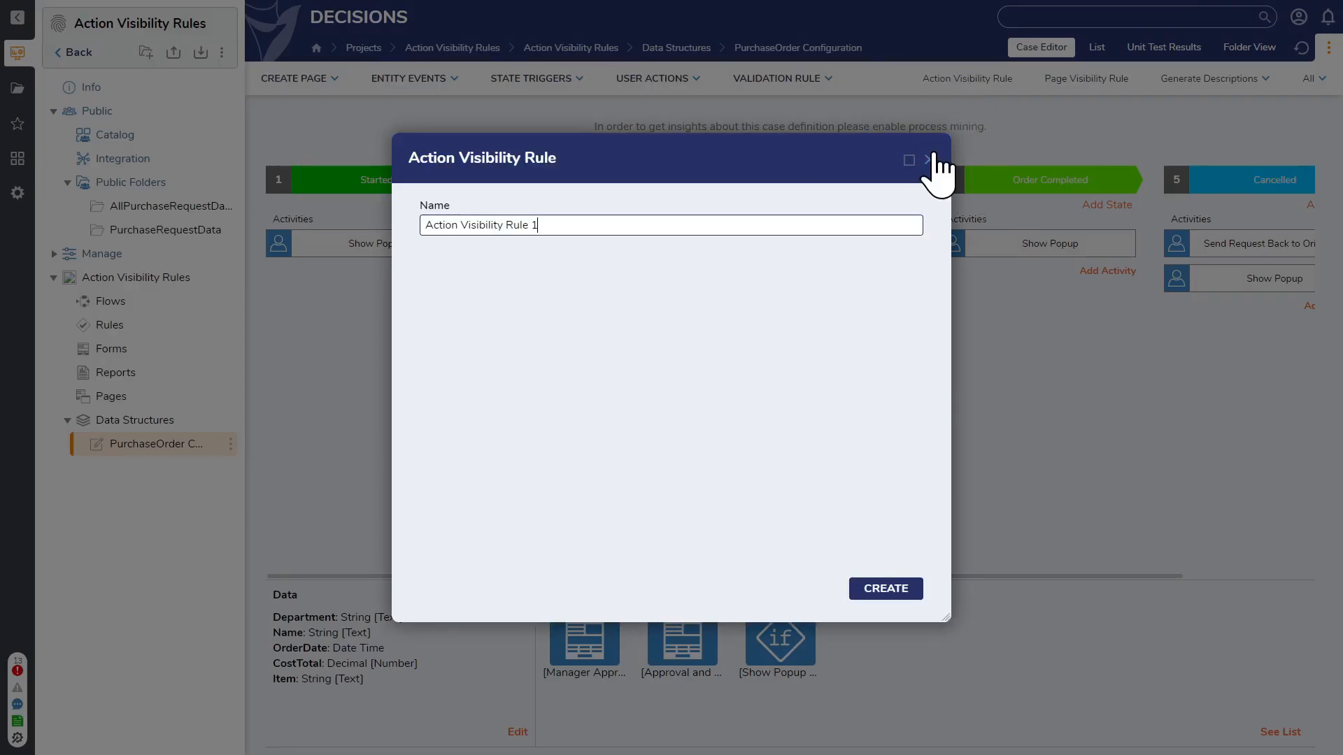
left_click(929, 160)
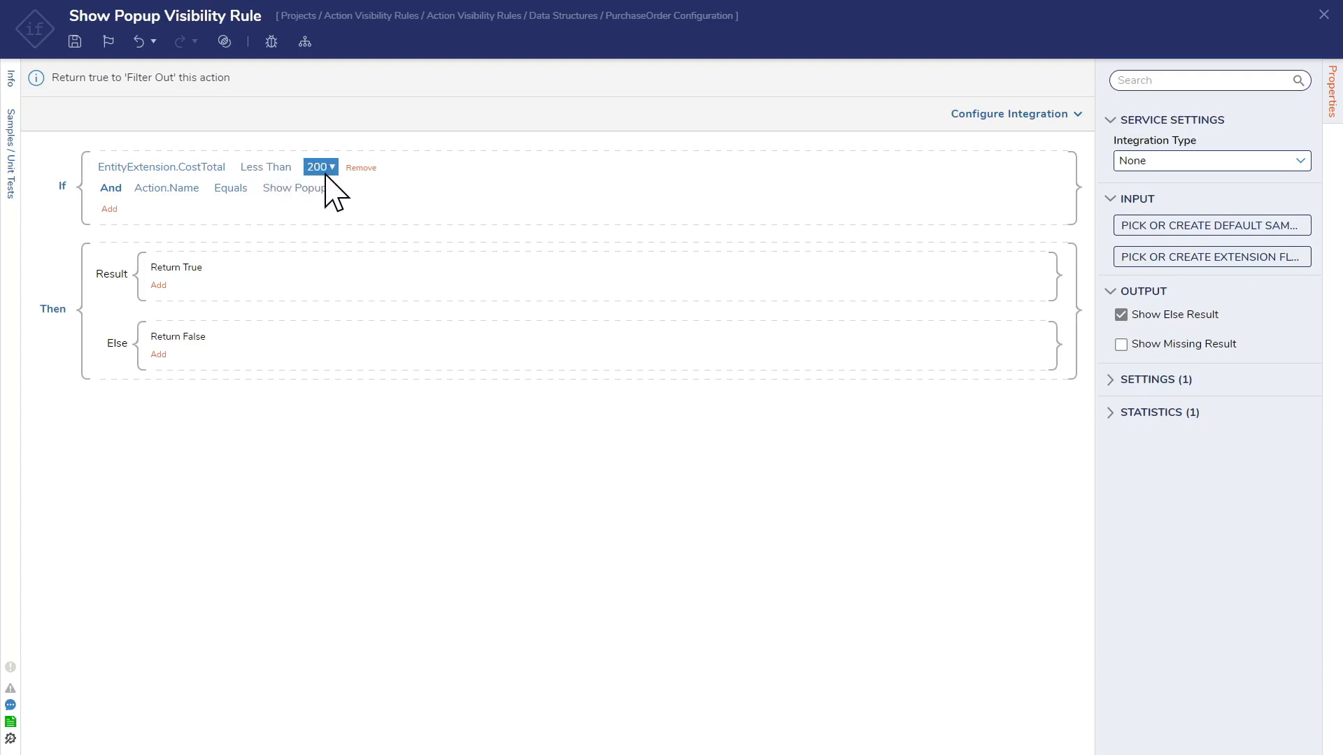
- Save the Show Popup Visibility Rule without notes and close it
left_click(75, 41)
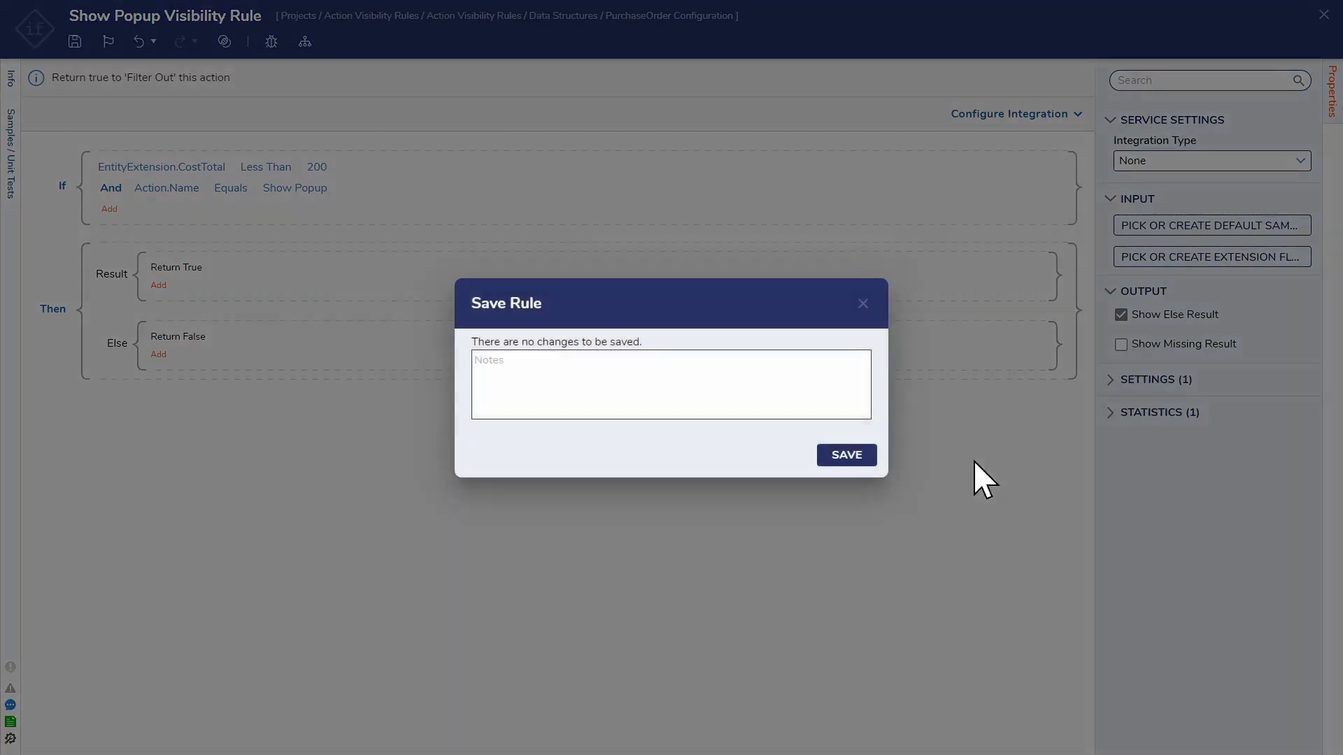
left_click(848, 452)
left_click(1323, 17)
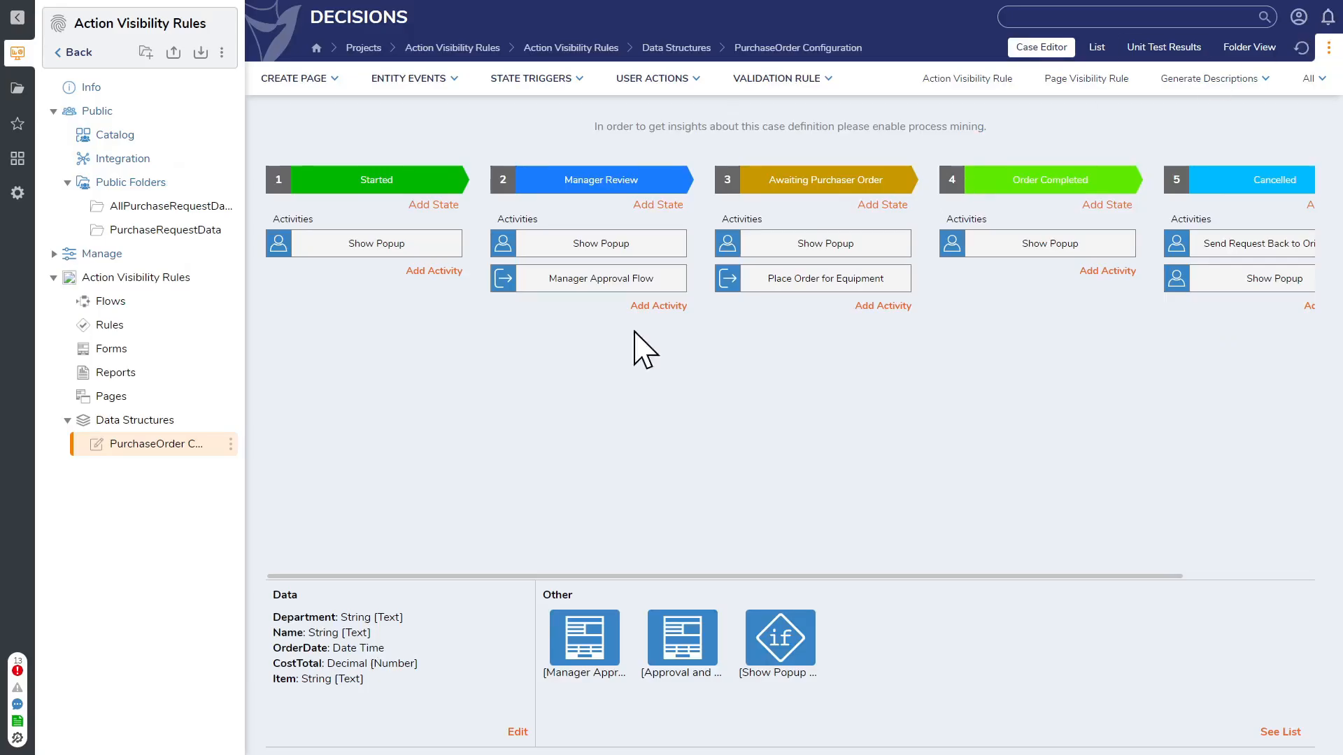
- Compare the actions offered for the Office Chair, USB-C Powered Hub and Microphone requests in the All Purchase Orders dashboard's actions-enabled report
left_click(155, 231)
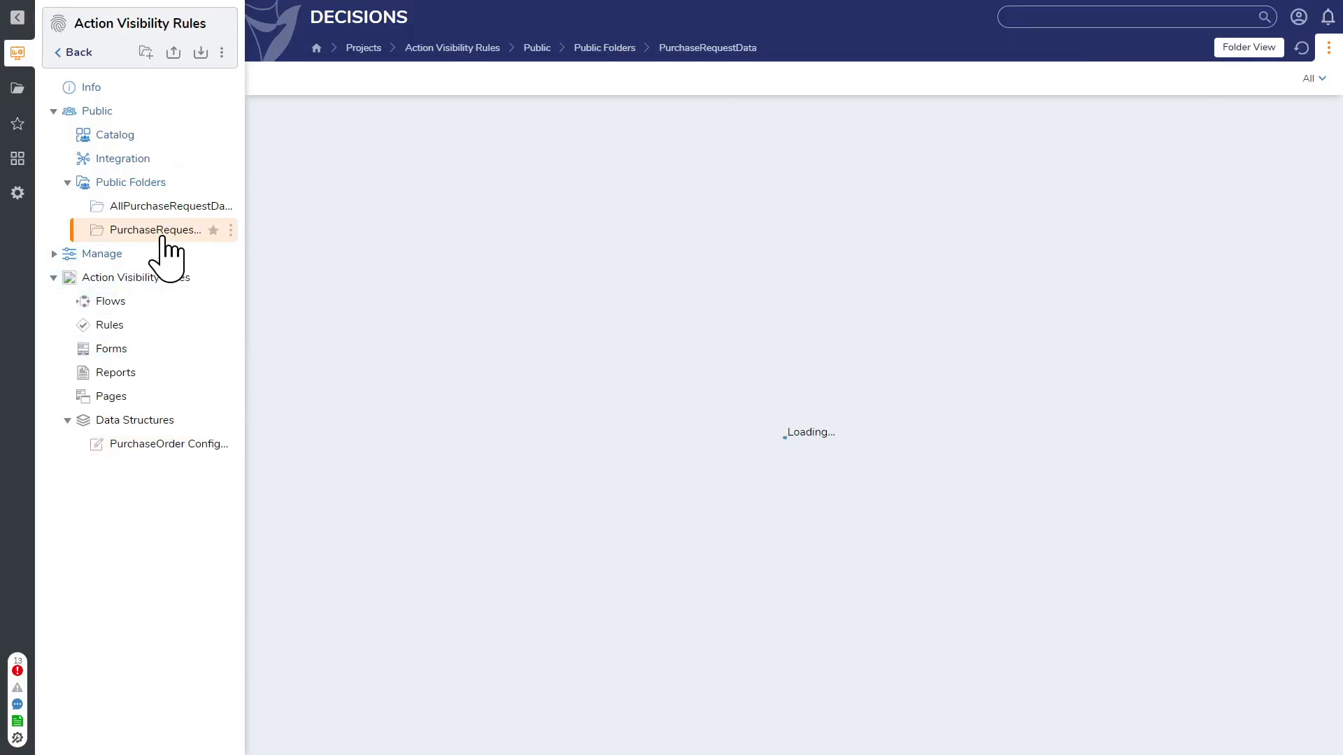
left_click(172, 208)
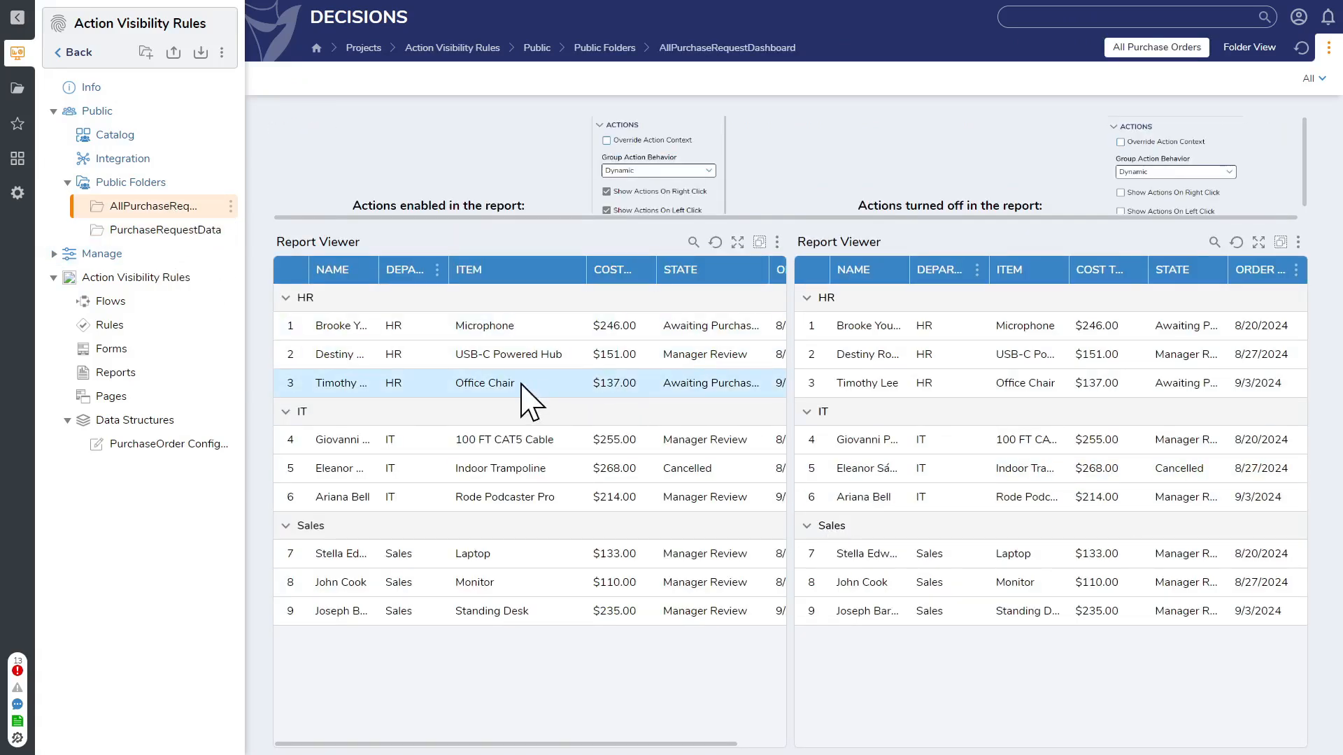
left_click(338, 383)
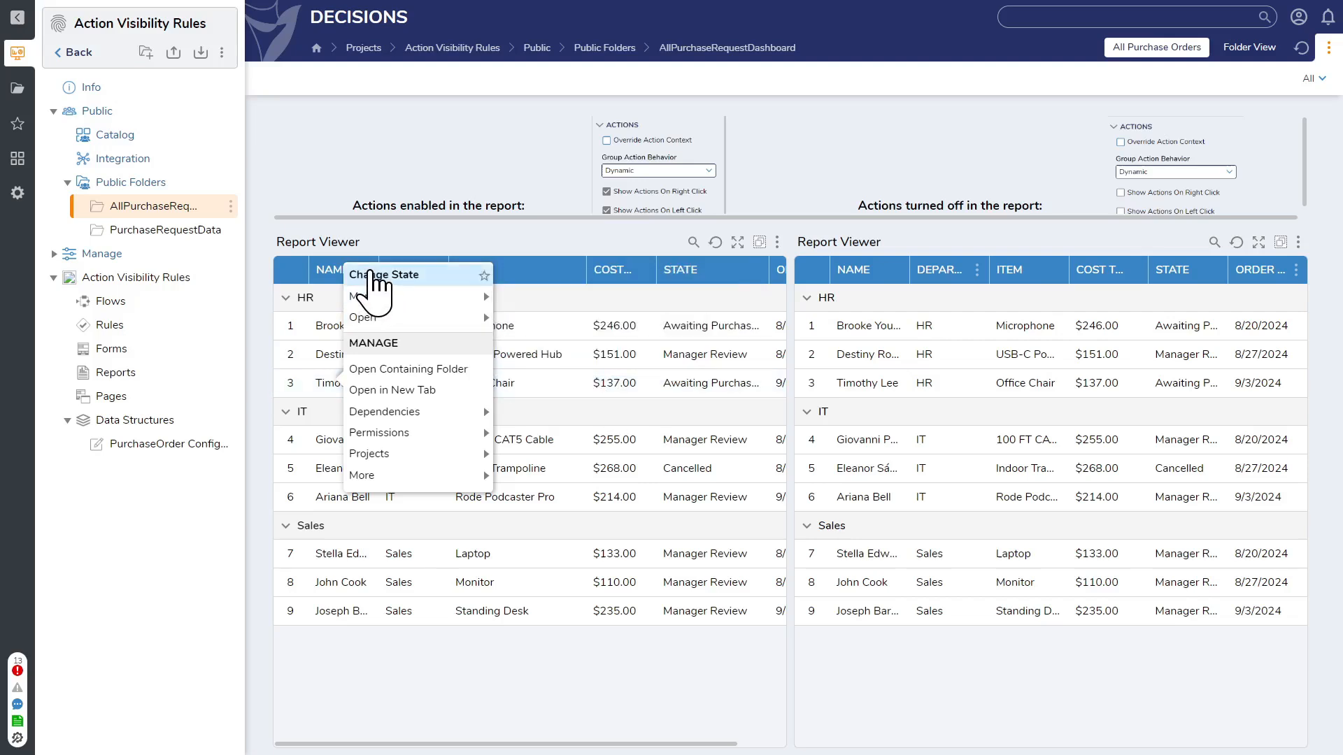
left_click(332, 360)
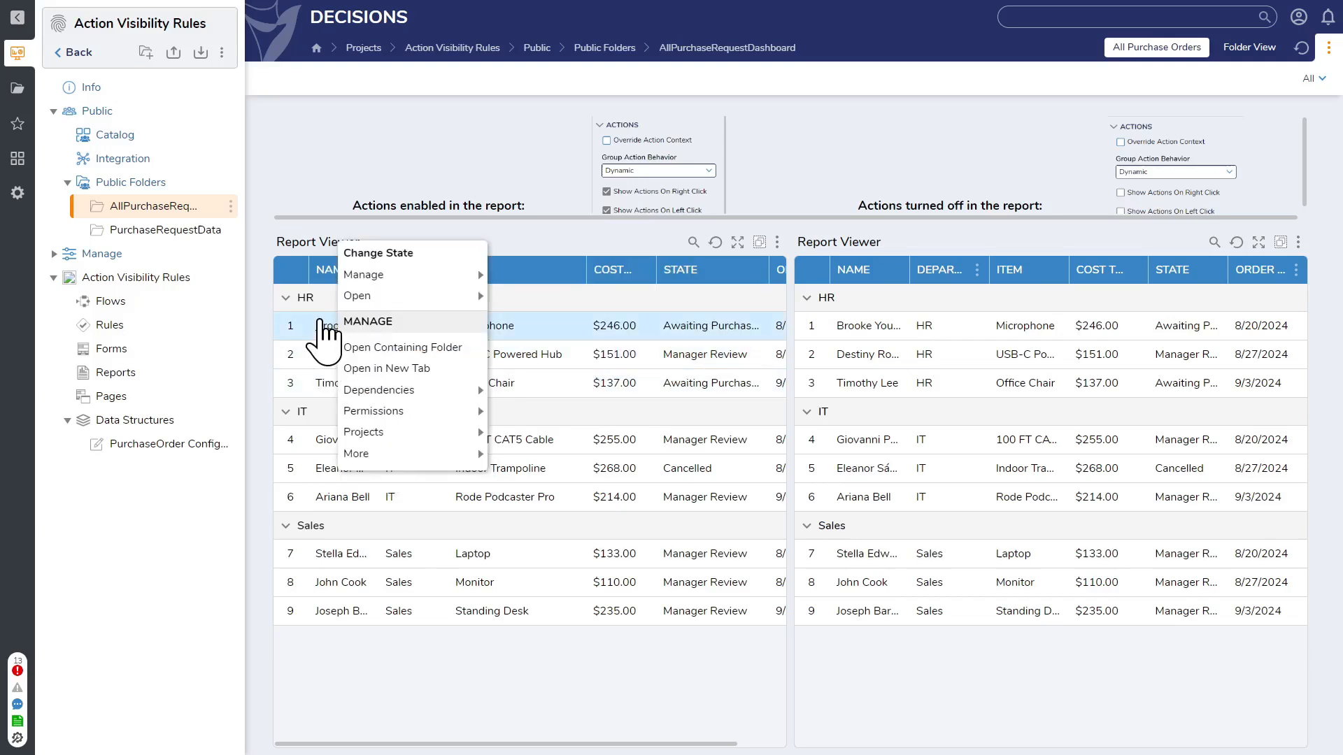
left_click(331, 326)
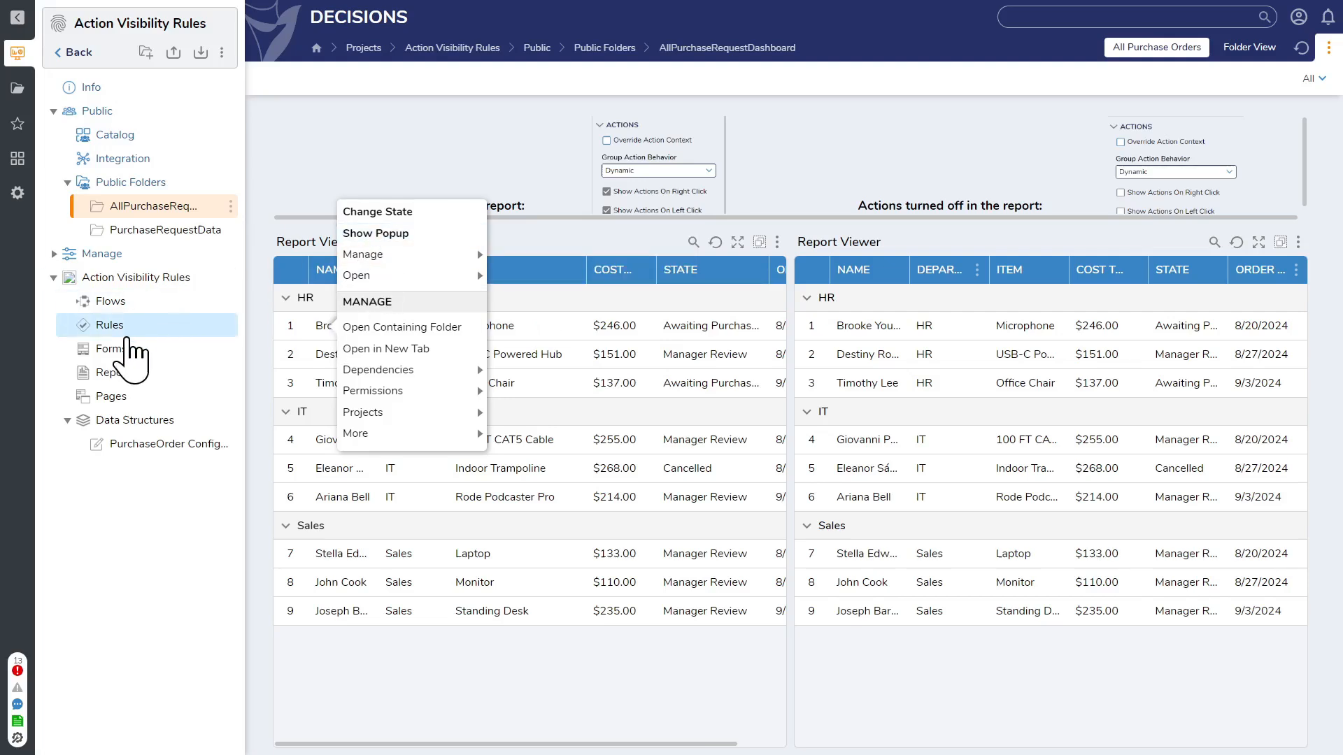
- Open the Show Popup Visibility Rule from the PurchaseOrder configuration and examine its Action.Name condition
left_click(207, 445)
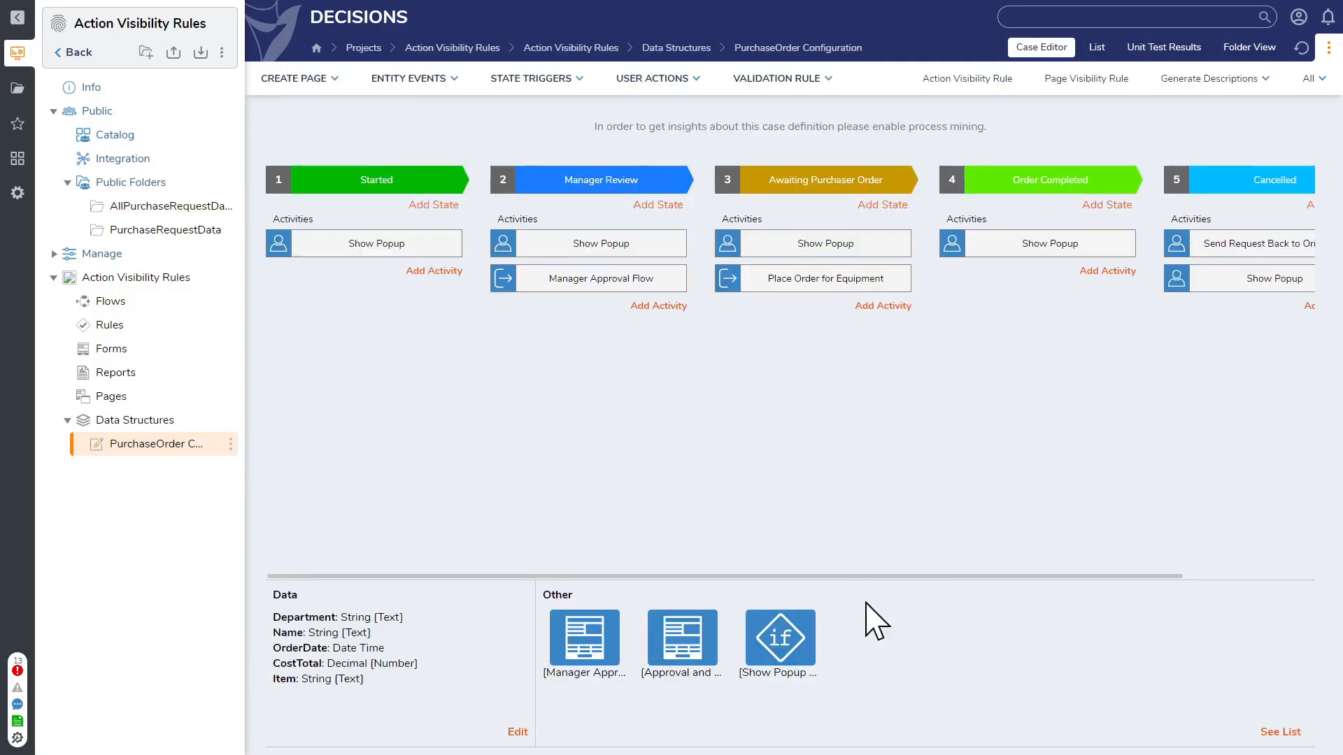
left_click(782, 636)
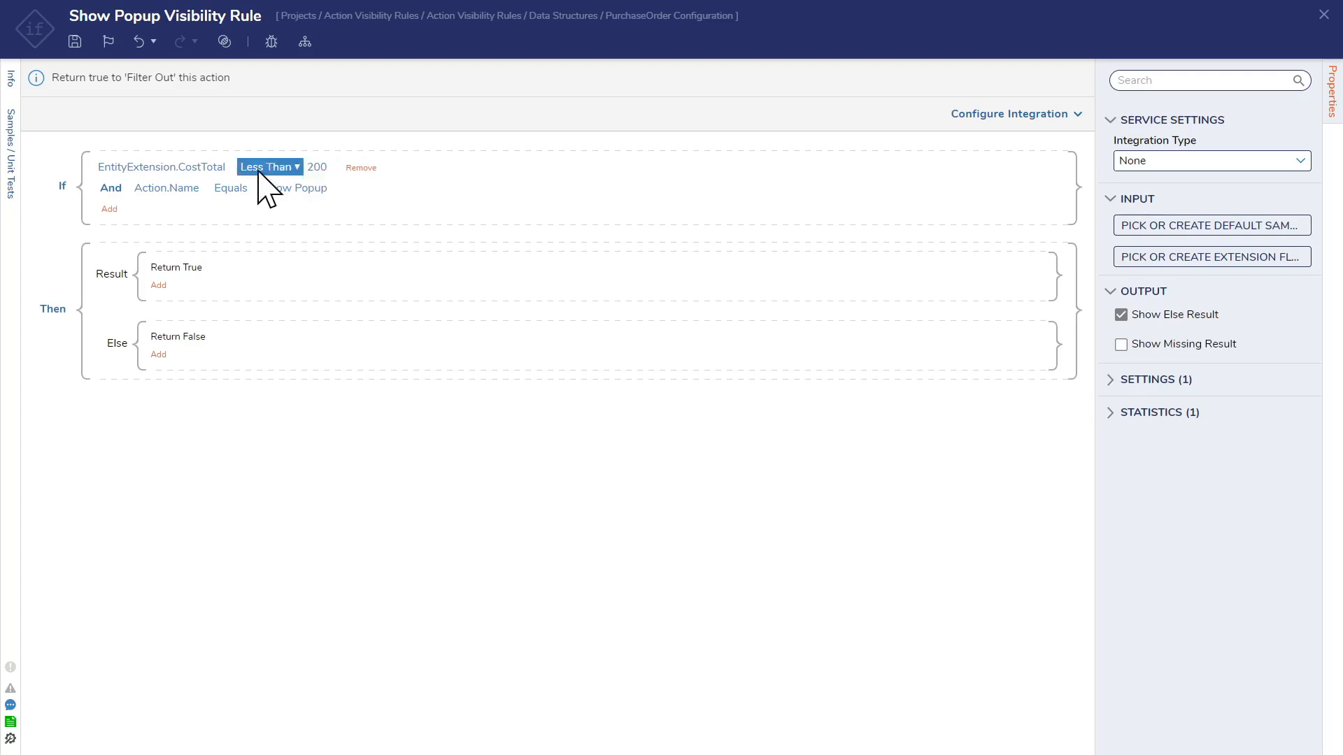
left_click(294, 189)
left_click(178, 187)
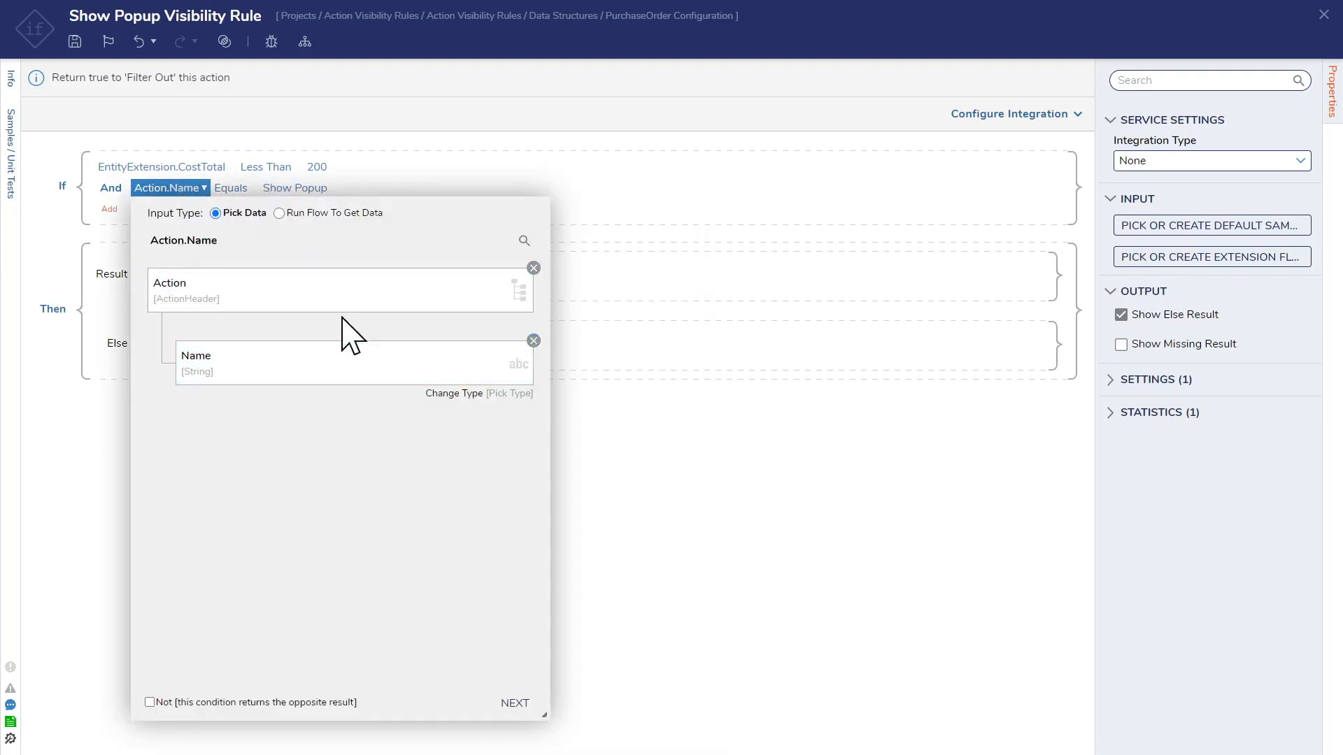
left_click(815, 638)
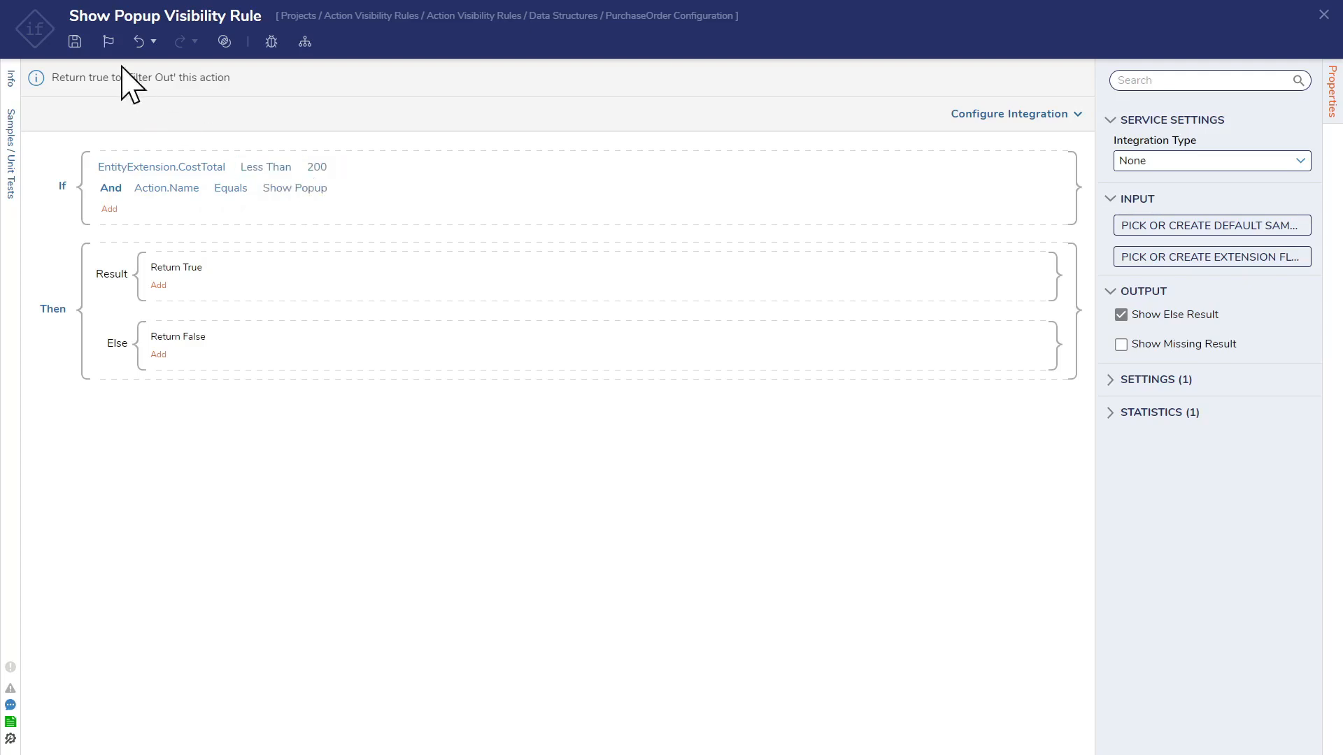
- Save the reviewed Show Popup Visibility Rule and return to the PurchaseOrder case definition
left_click(74, 41)
left_click(847, 448)
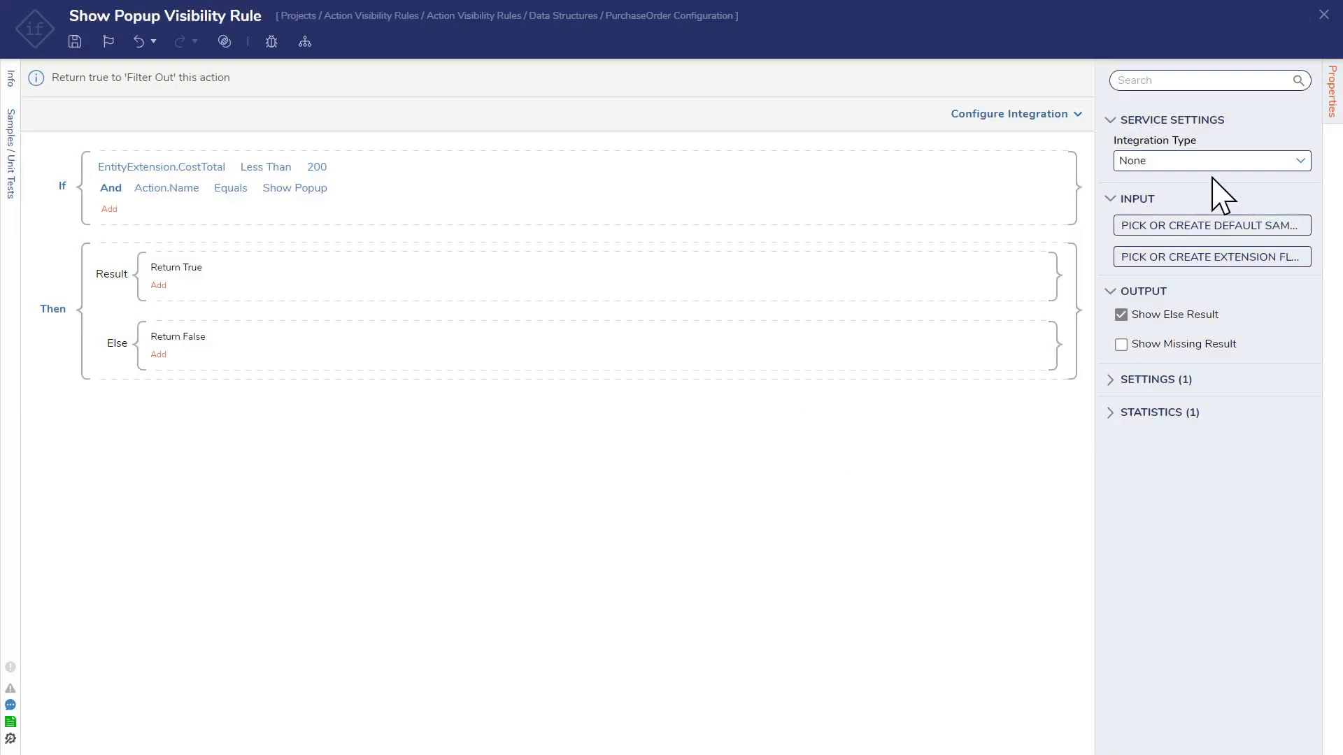
left_click(1324, 15)
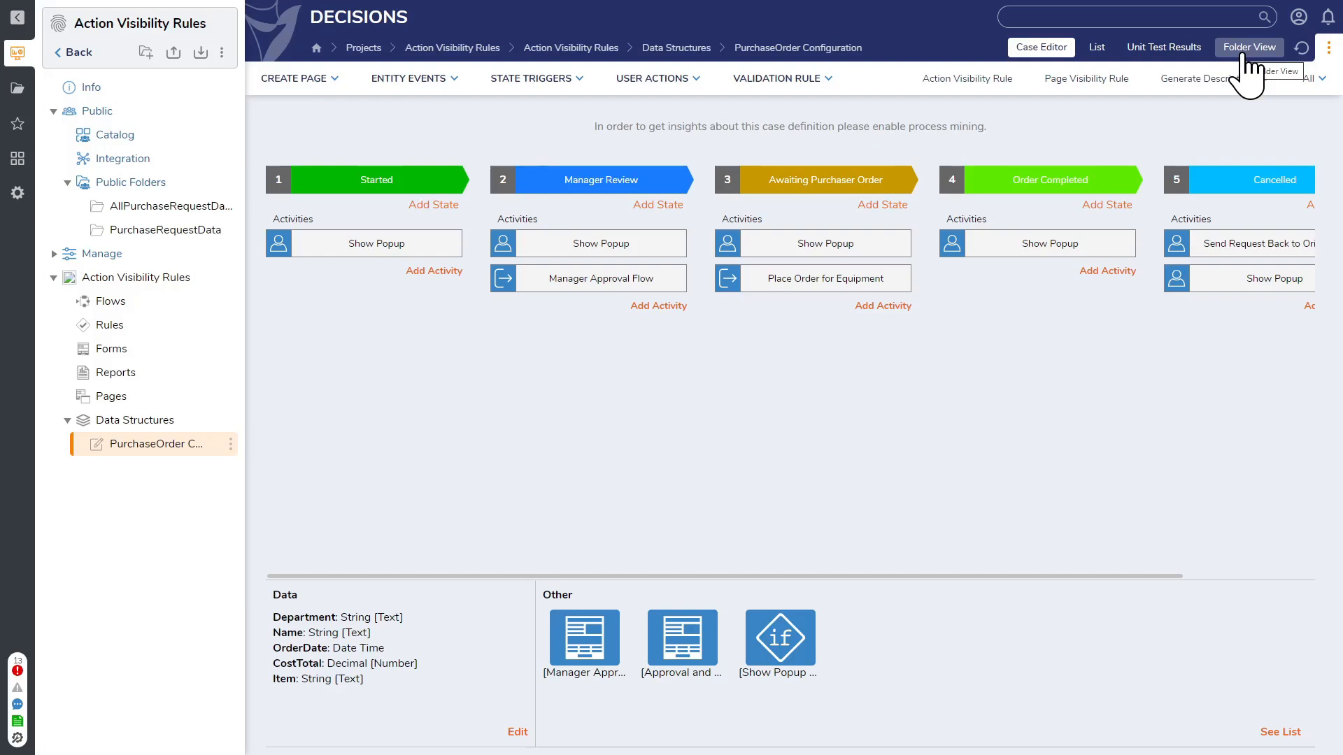
- Create an action visibility rule named "Fun with Action Visibility Rules" for the PurchaseOrder case
left_click(969, 82)
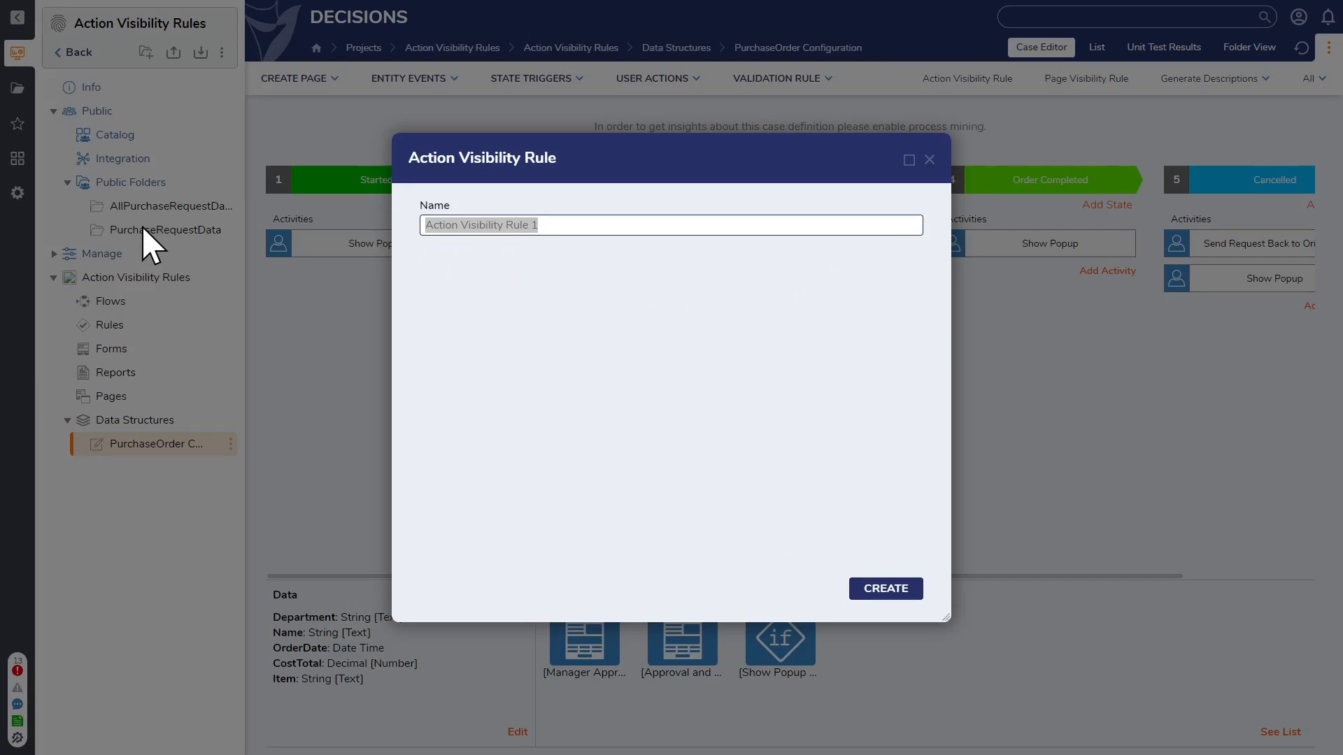
type("Fun with")
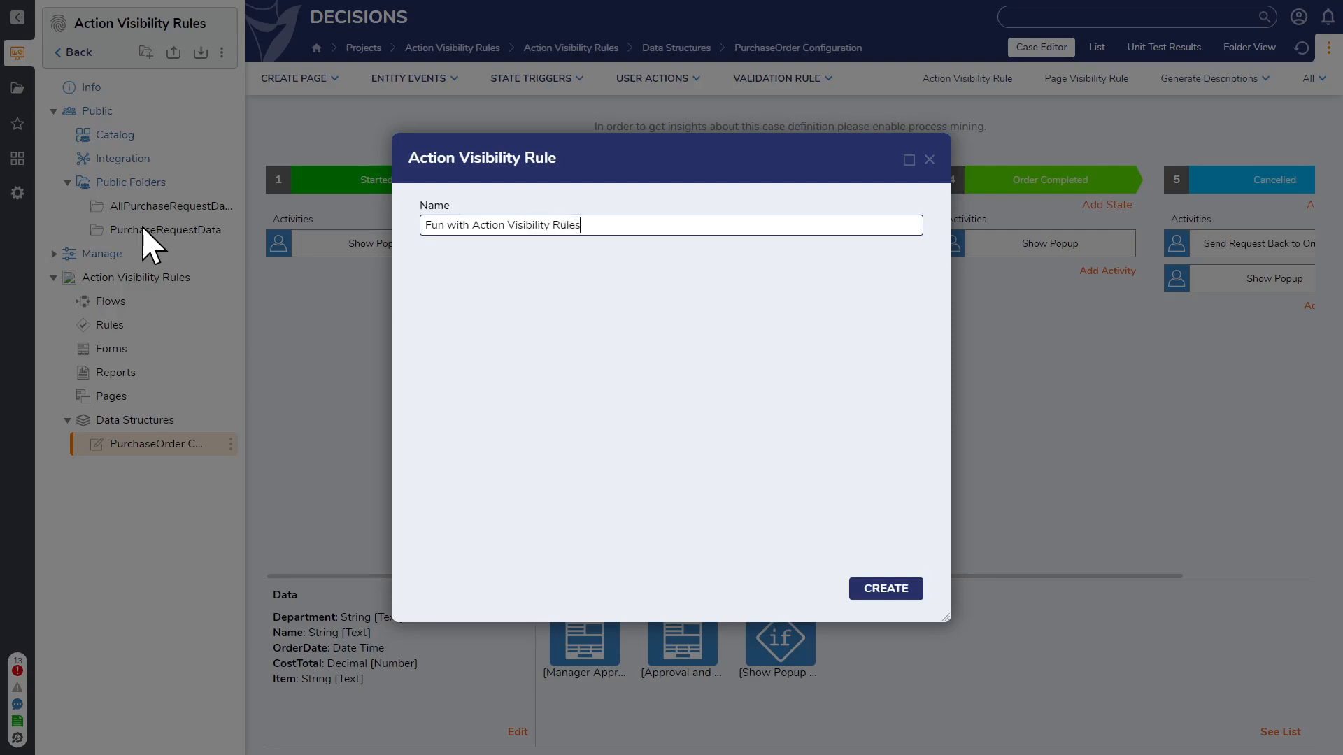
left_click(883, 591)
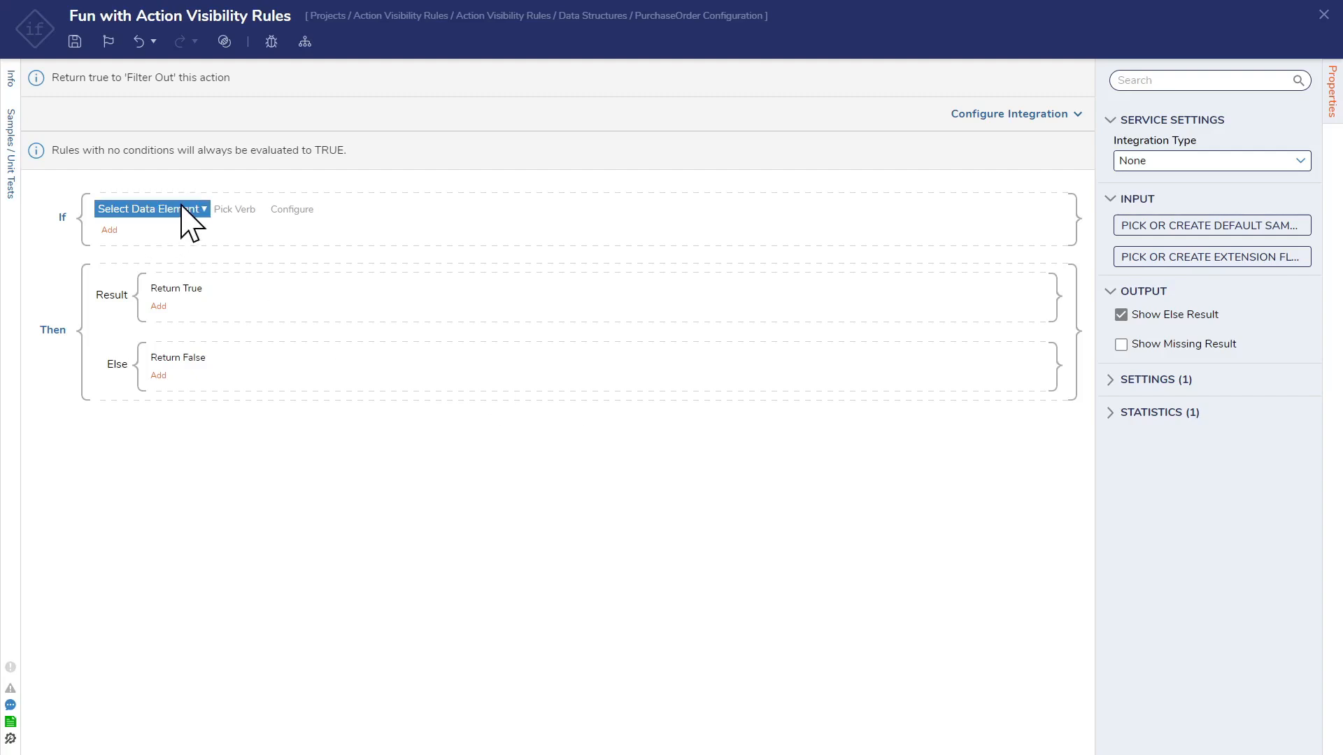
- Select the Name property of Action as the data element for the rule's first condition
left_click(182, 209)
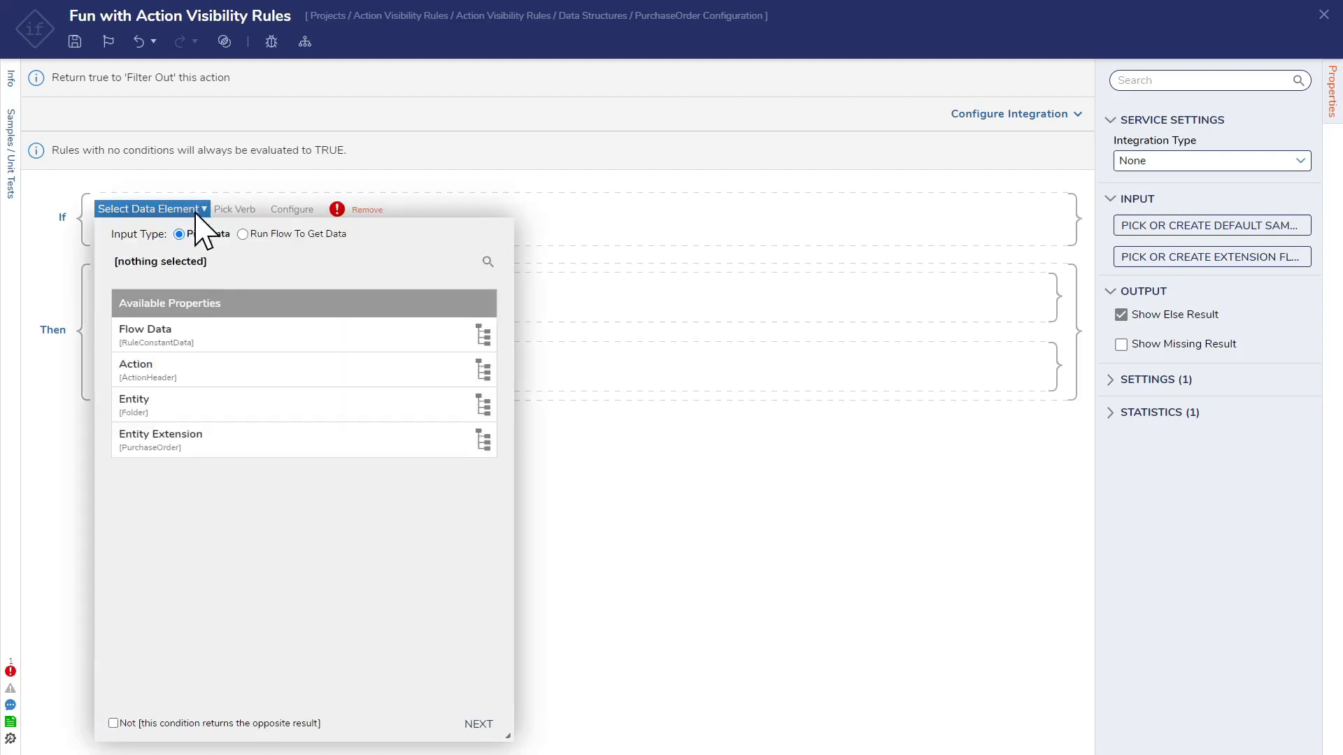
left_click(213, 375)
scroll(346, 535, "down", 3)
scroll(350, 542, "down", 3)
left_click(279, 616)
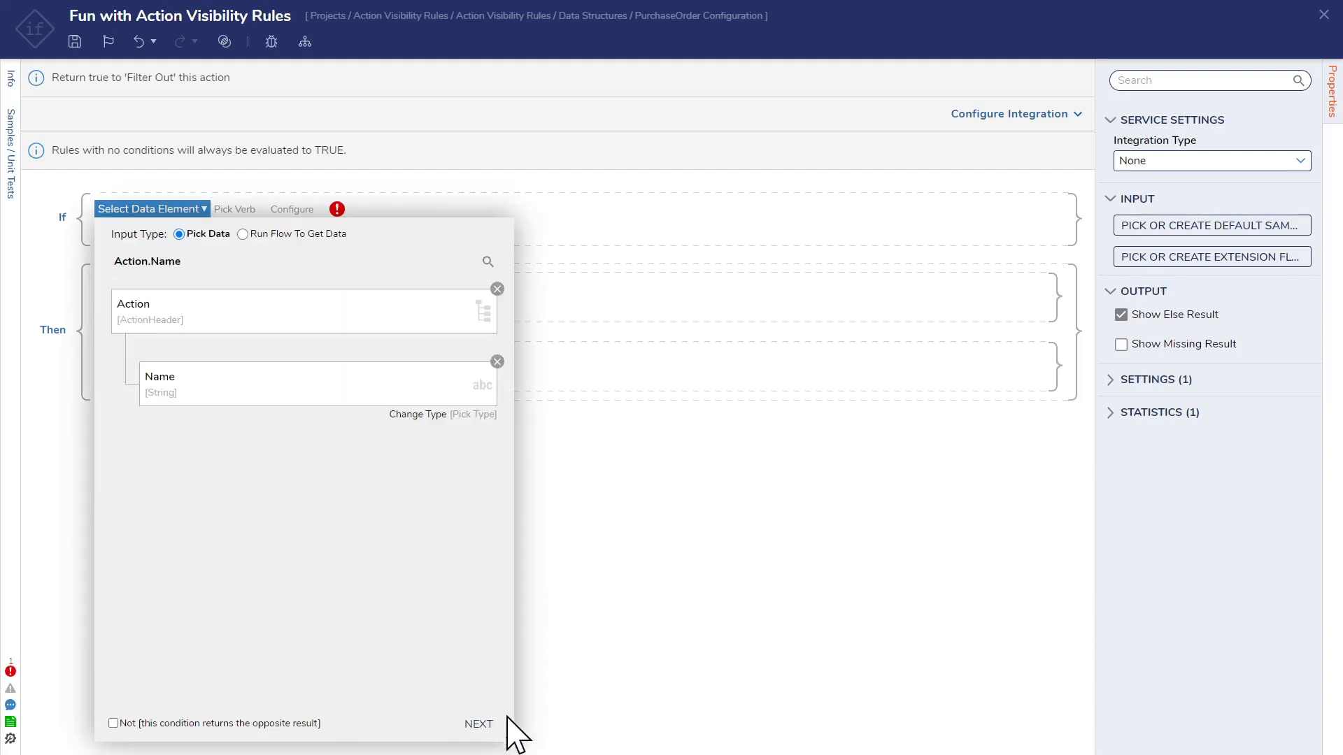
left_click(480, 726)
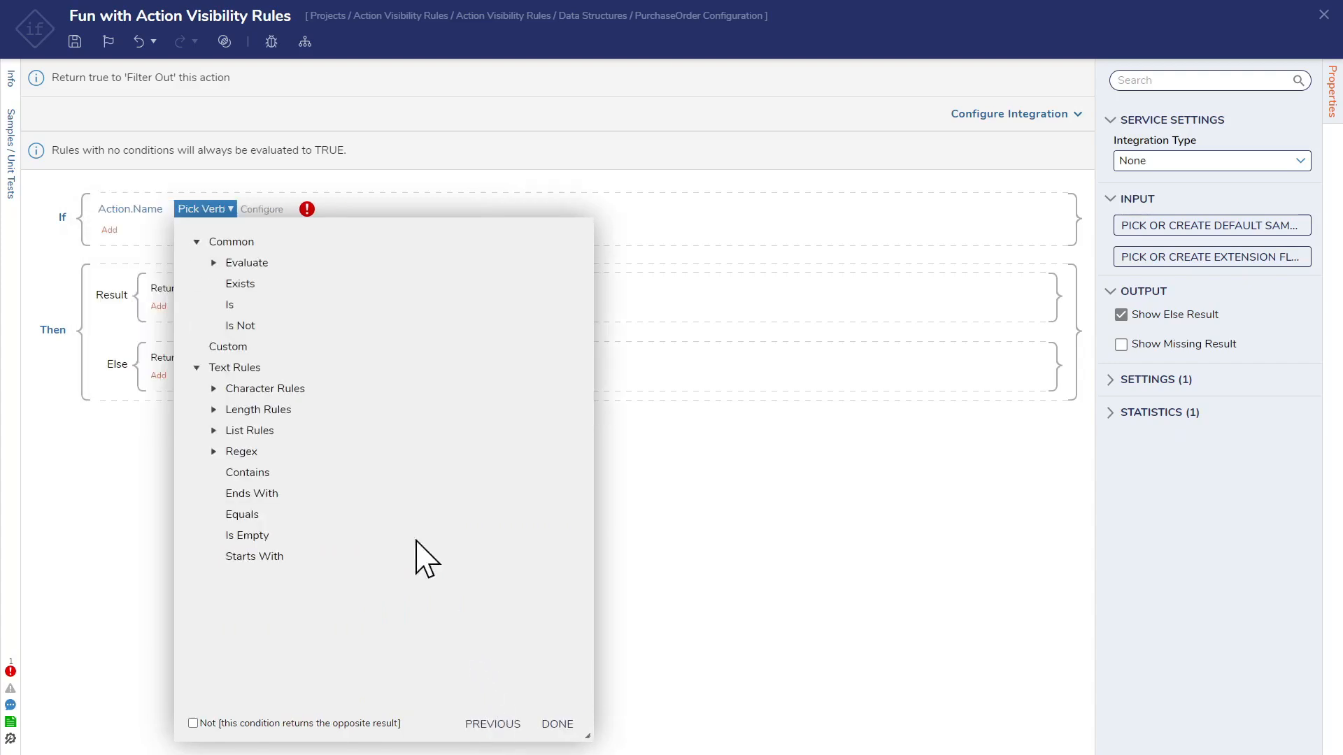
- Complete the Action.Name condition with the verb Equals and the constant value "Show Popup"
left_click(302, 515)
left_click(557, 682)
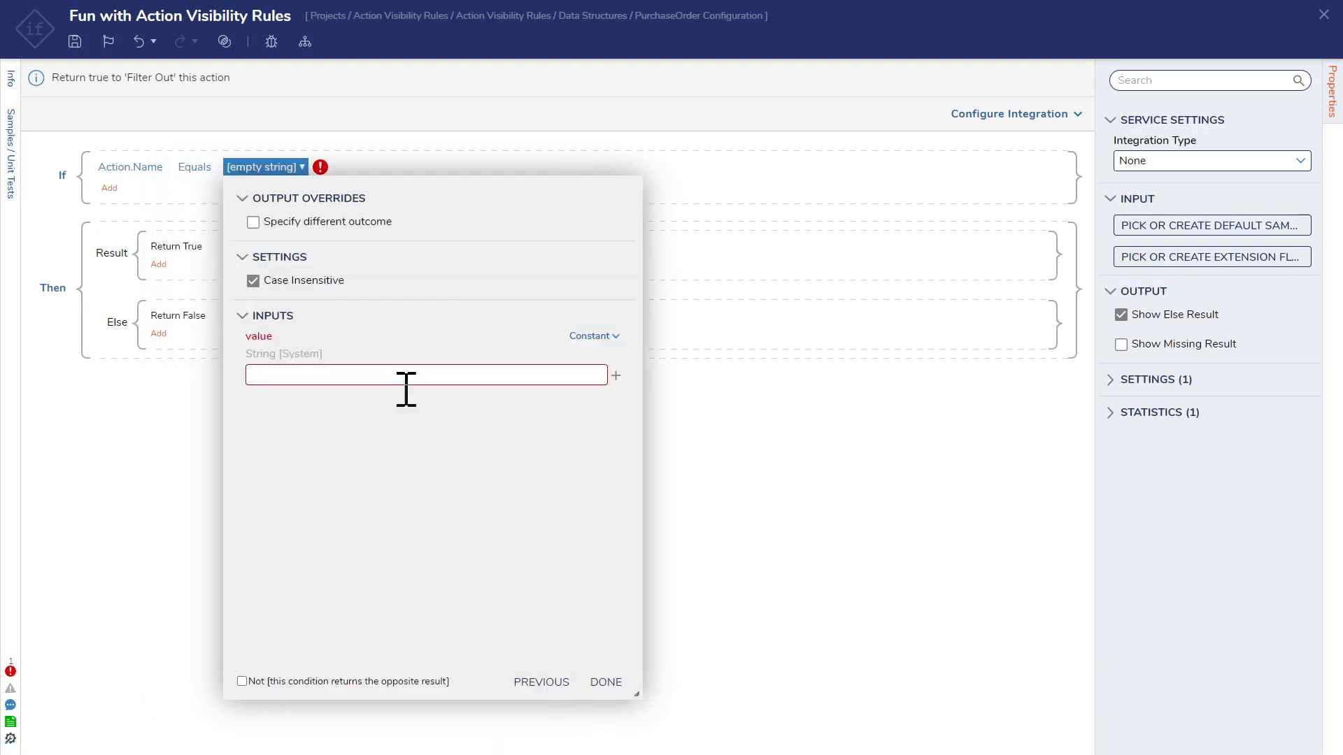
left_click(375, 376)
type("Sho")
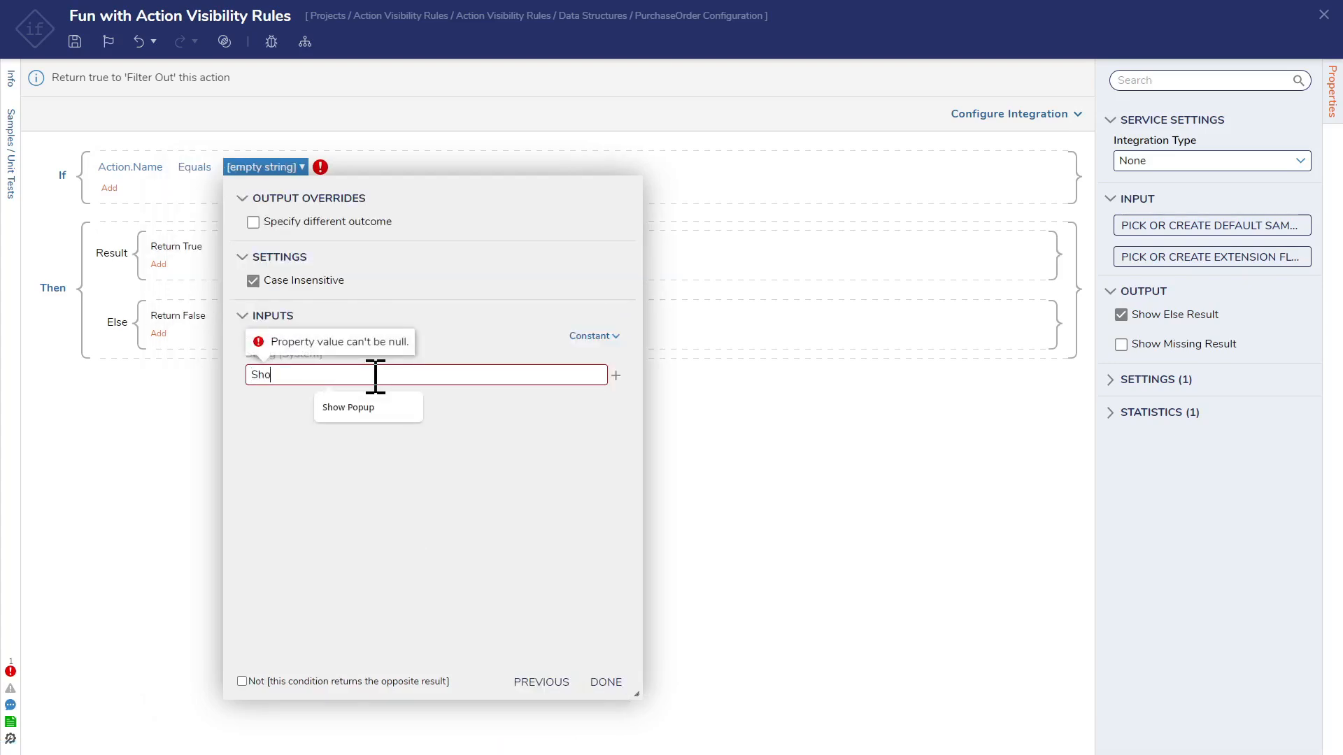
type("w Popup")
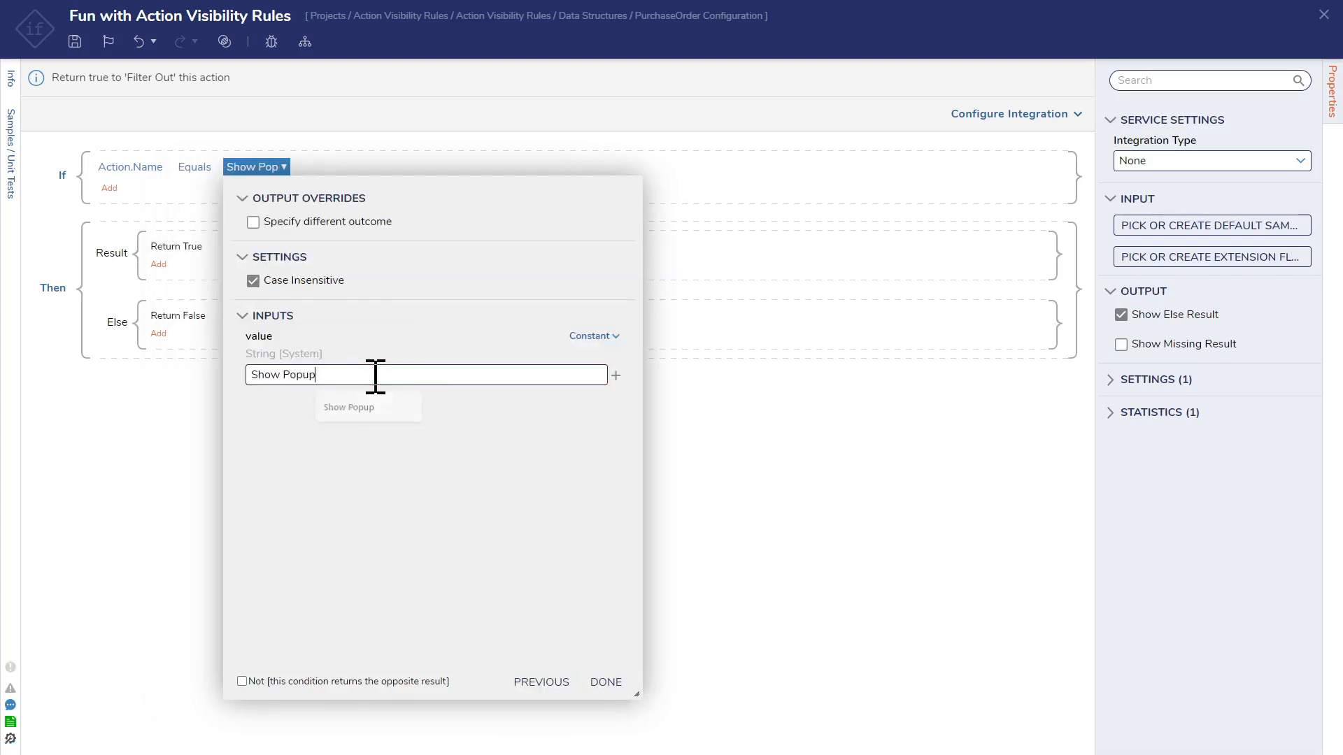
left_click(606, 683)
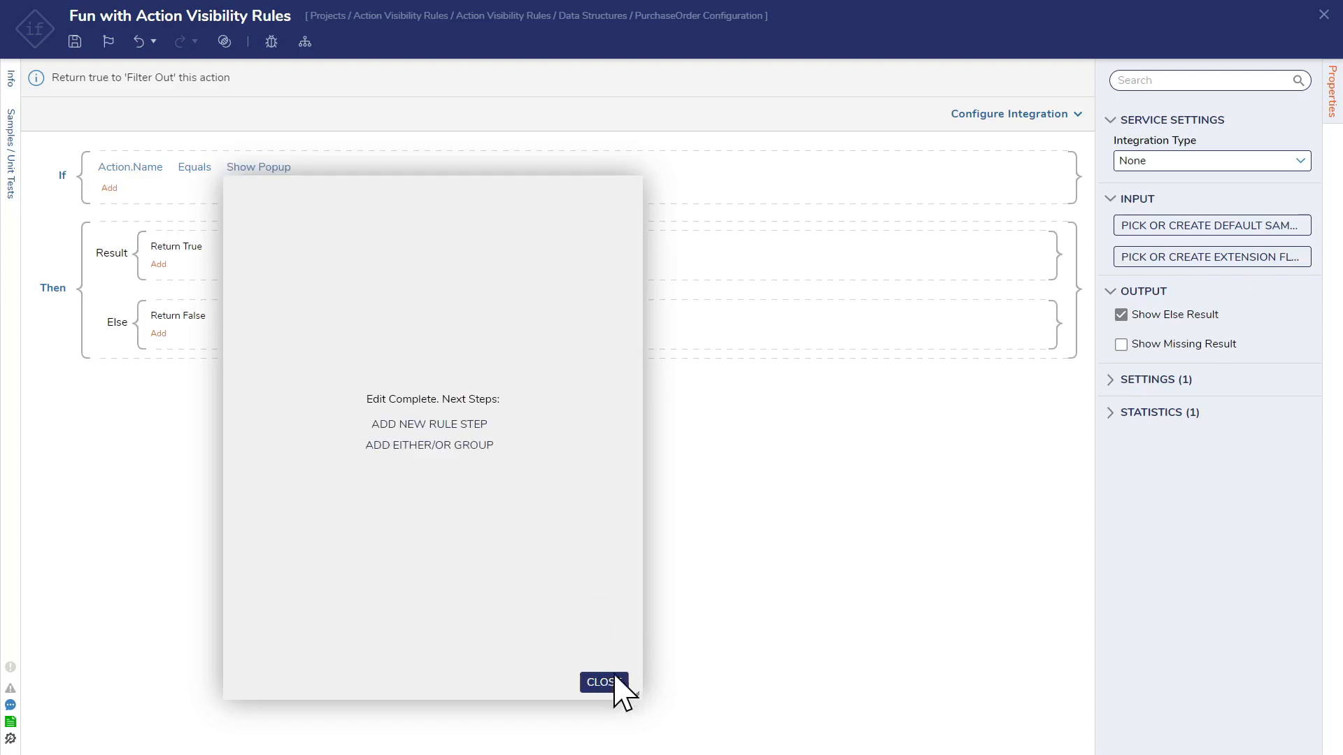
left_click(614, 685)
- Add a second condition to the rule's If section, below the Action.Name condition
left_click(111, 189)
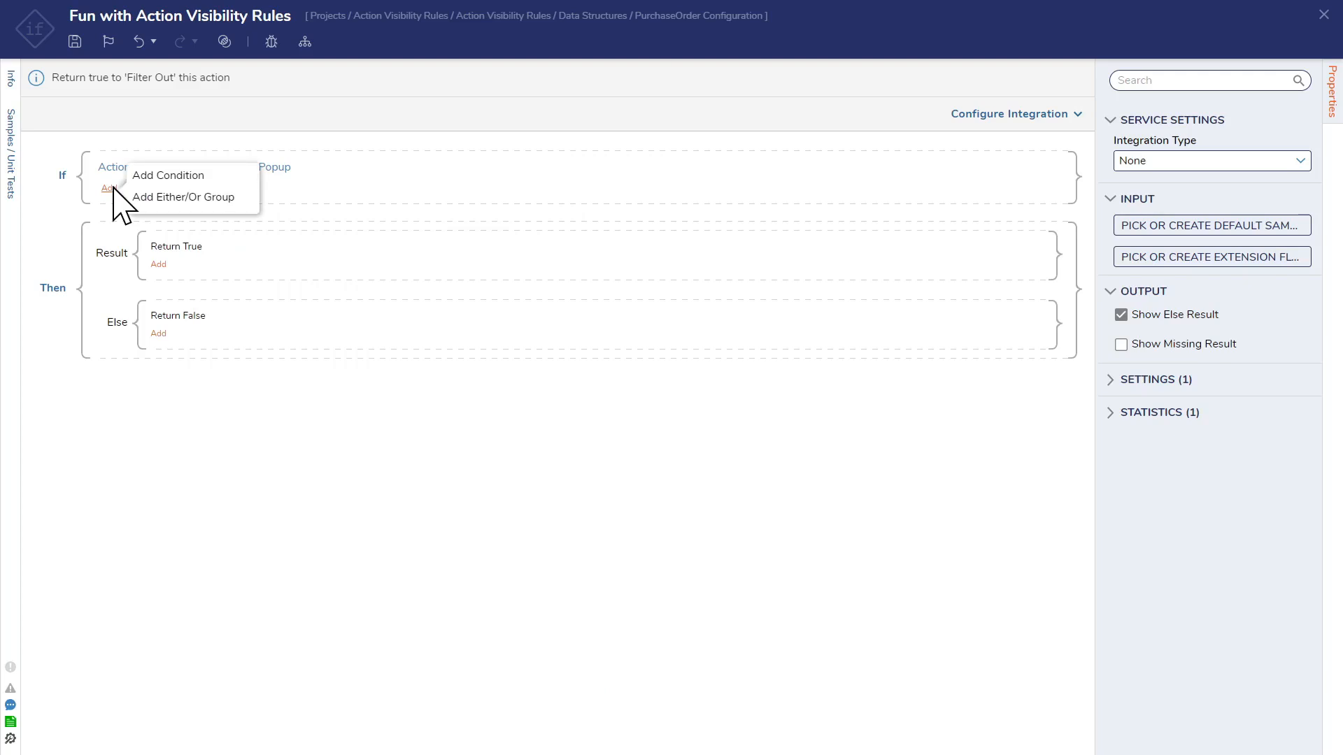
left_click(200, 180)
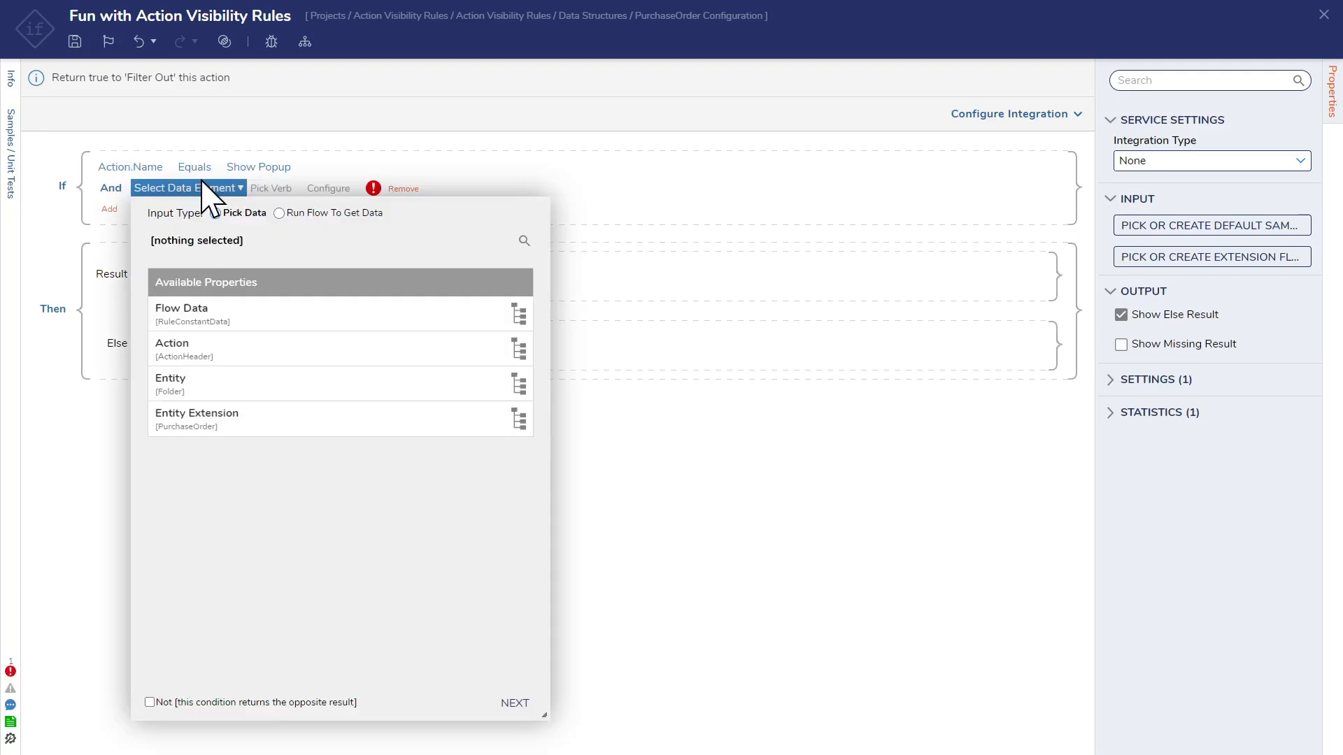
- Examine the properties available under Entity Extension, Entity and Action for the second condition
left_click(323, 428)
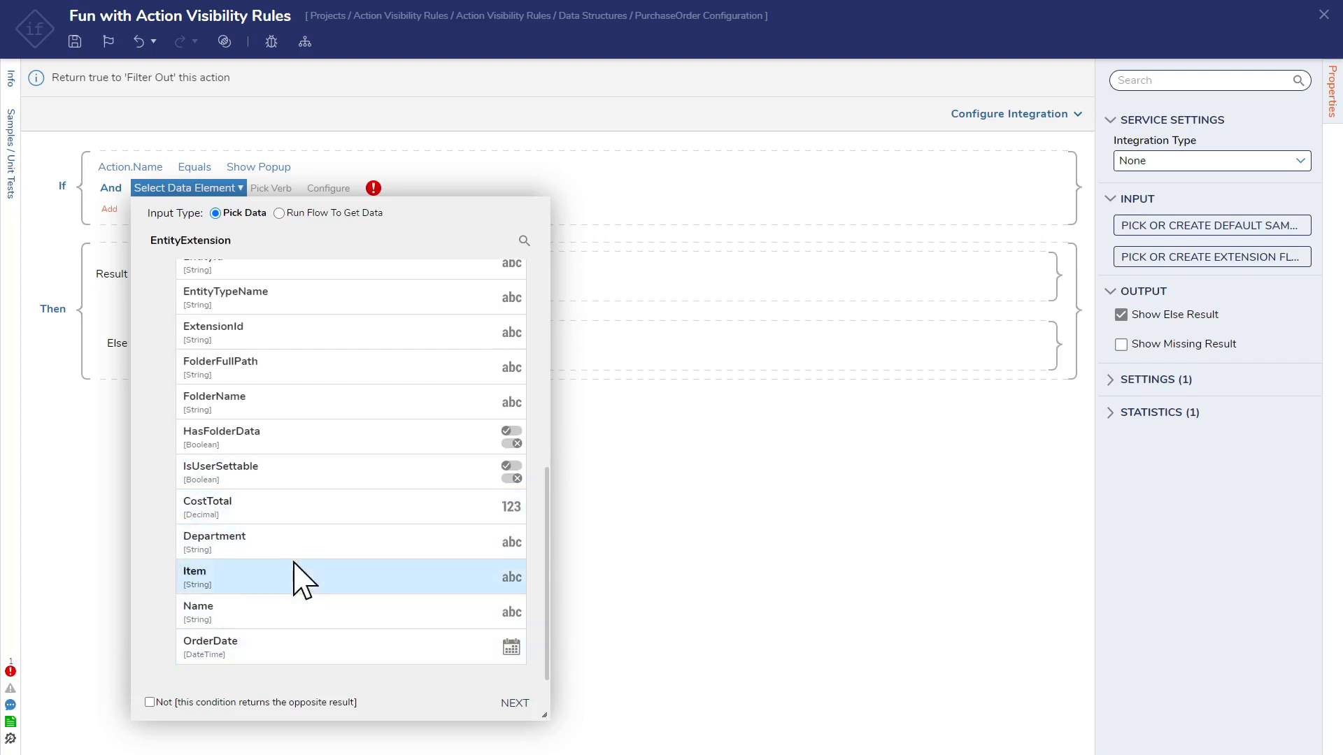
scroll(364, 511, "up", 6)
left_click(528, 268)
left_click(326, 393)
scroll(382, 557, "down", 3)
scroll(381, 556, "down", 15)
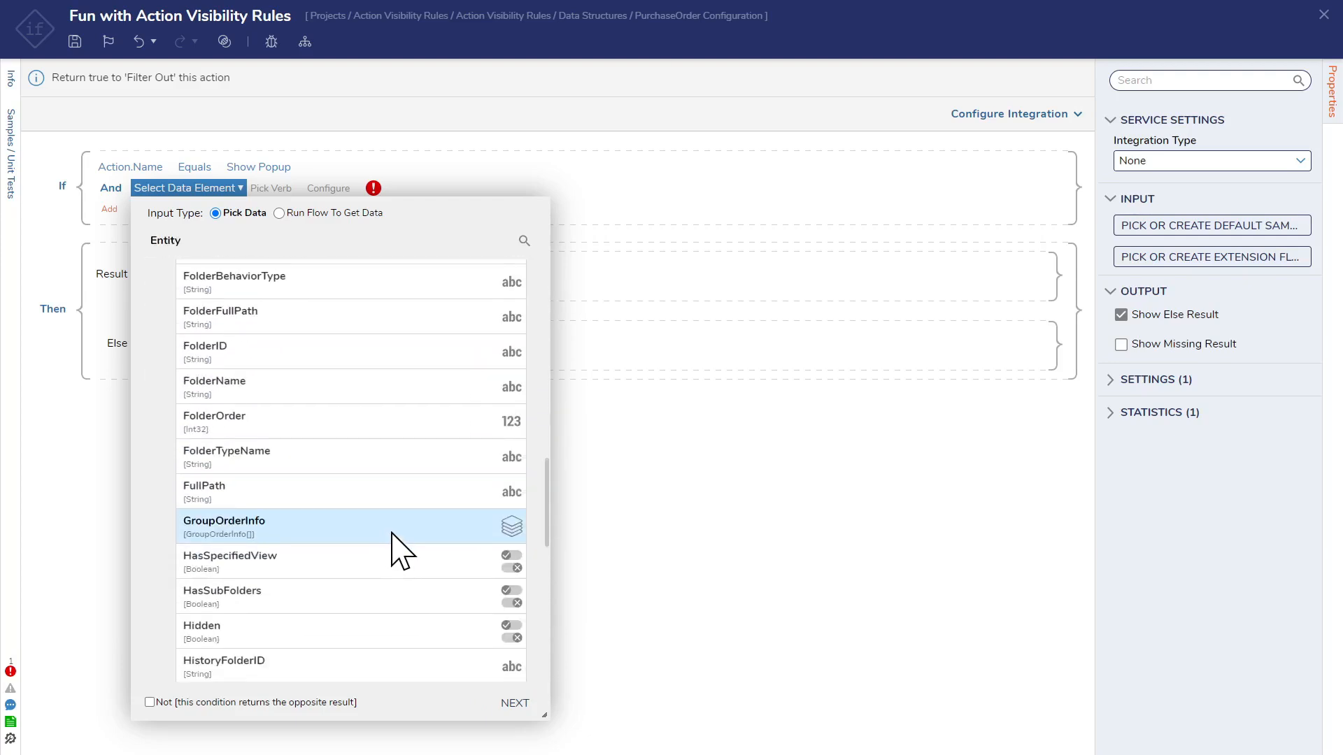
scroll(409, 570, "up", 15)
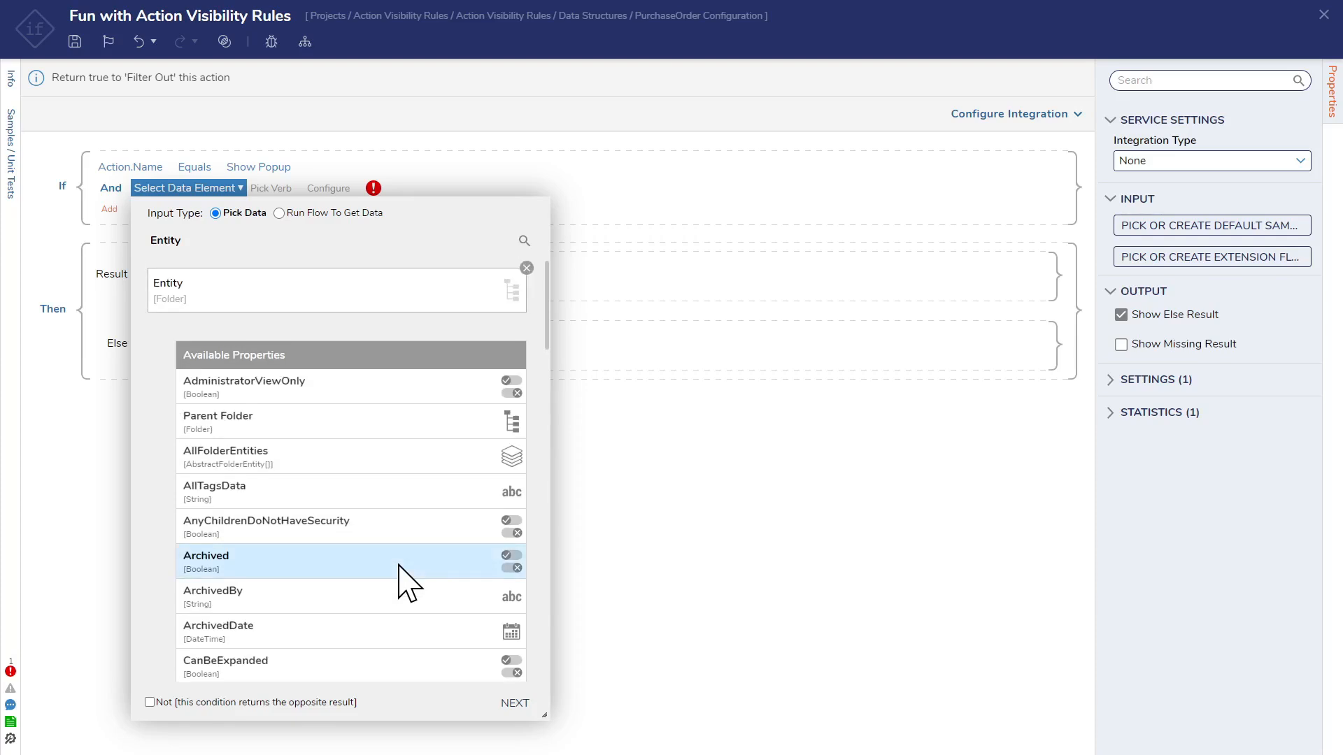
left_click(527, 267)
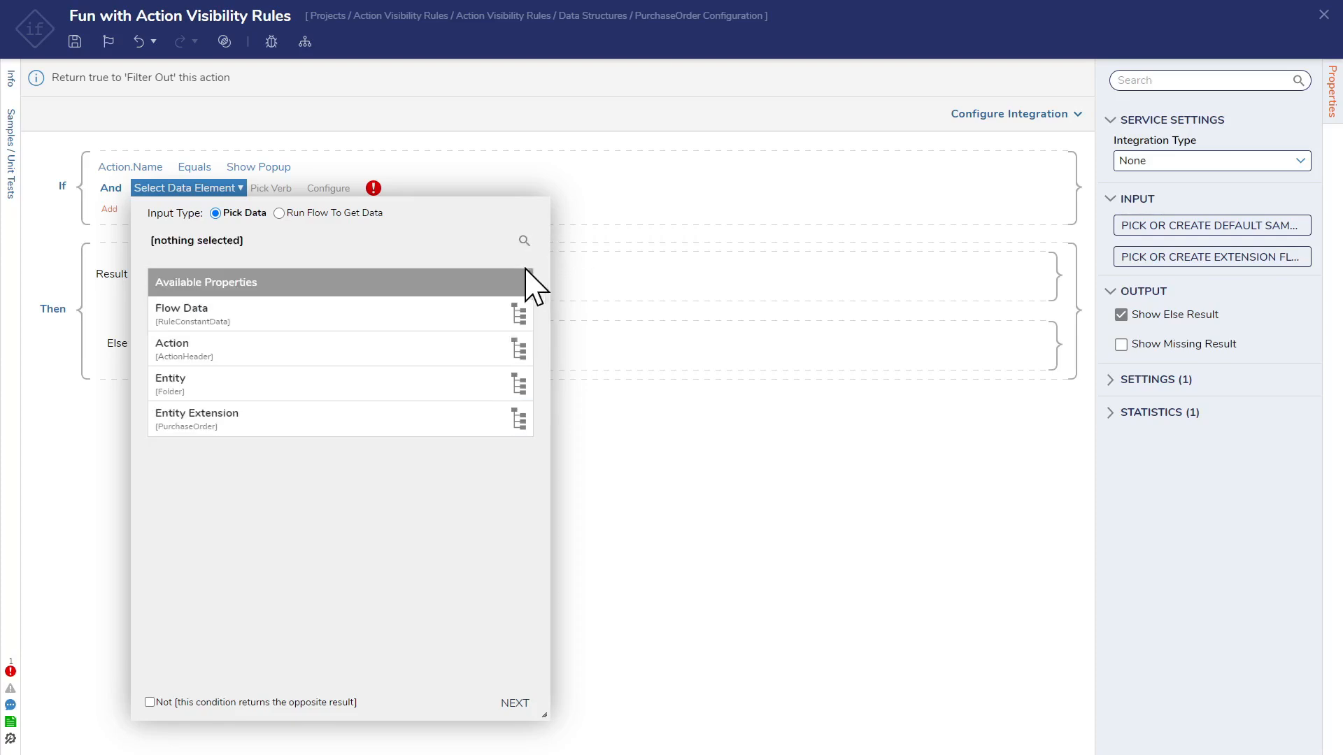
left_click(260, 353)
scroll(336, 483, "down", 10)
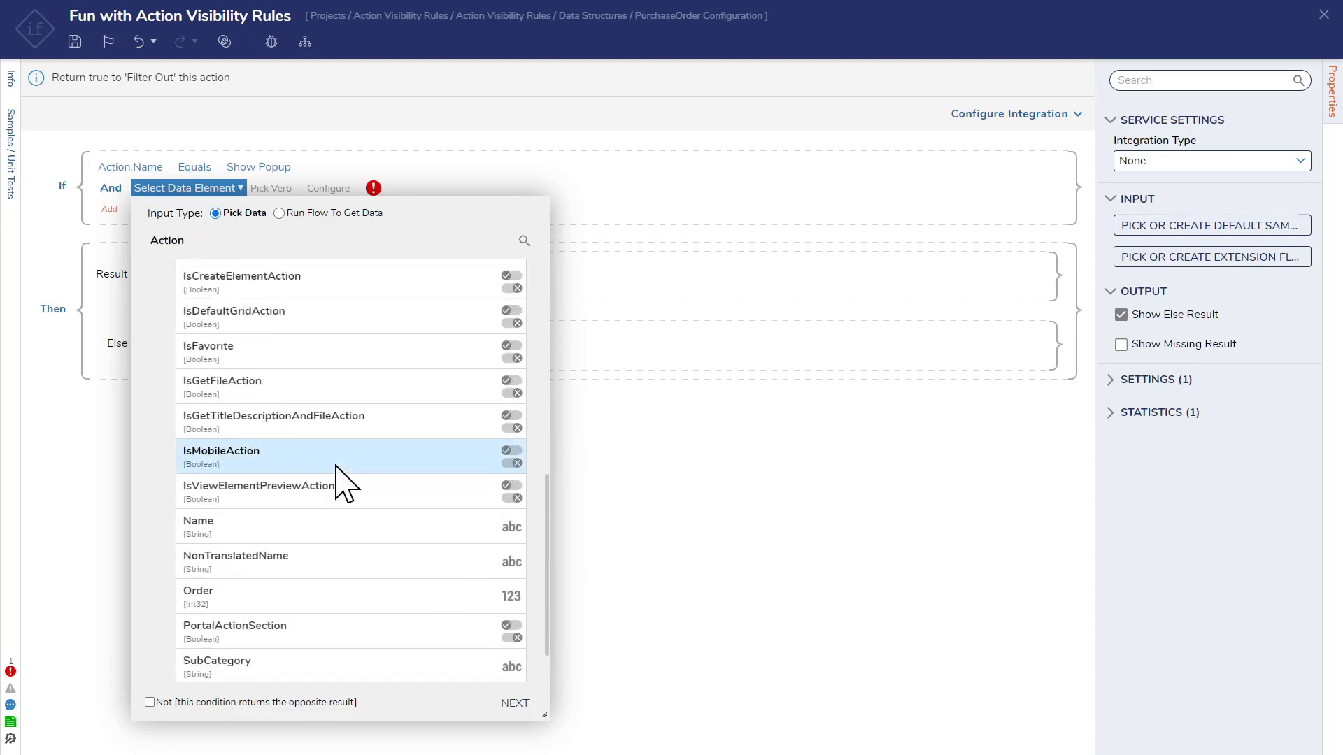
scroll(375, 531, "up", 10)
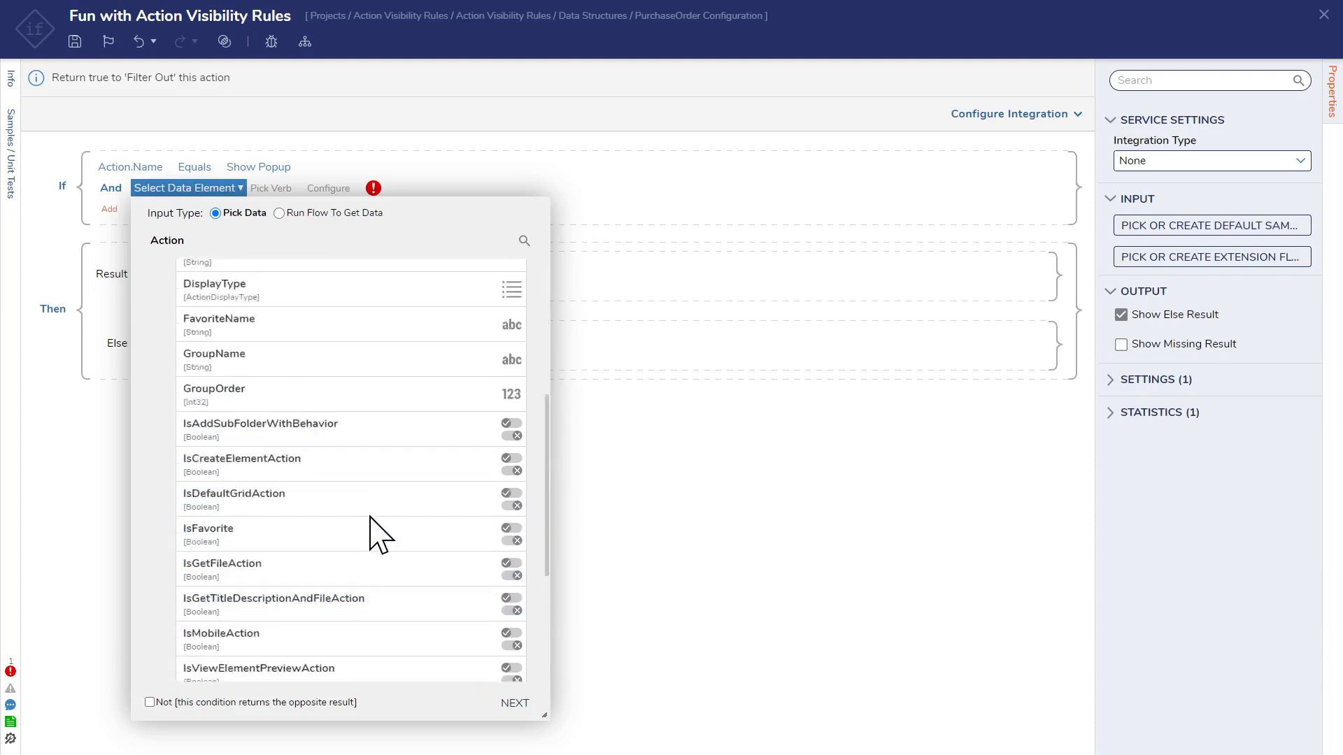
left_click(526, 267)
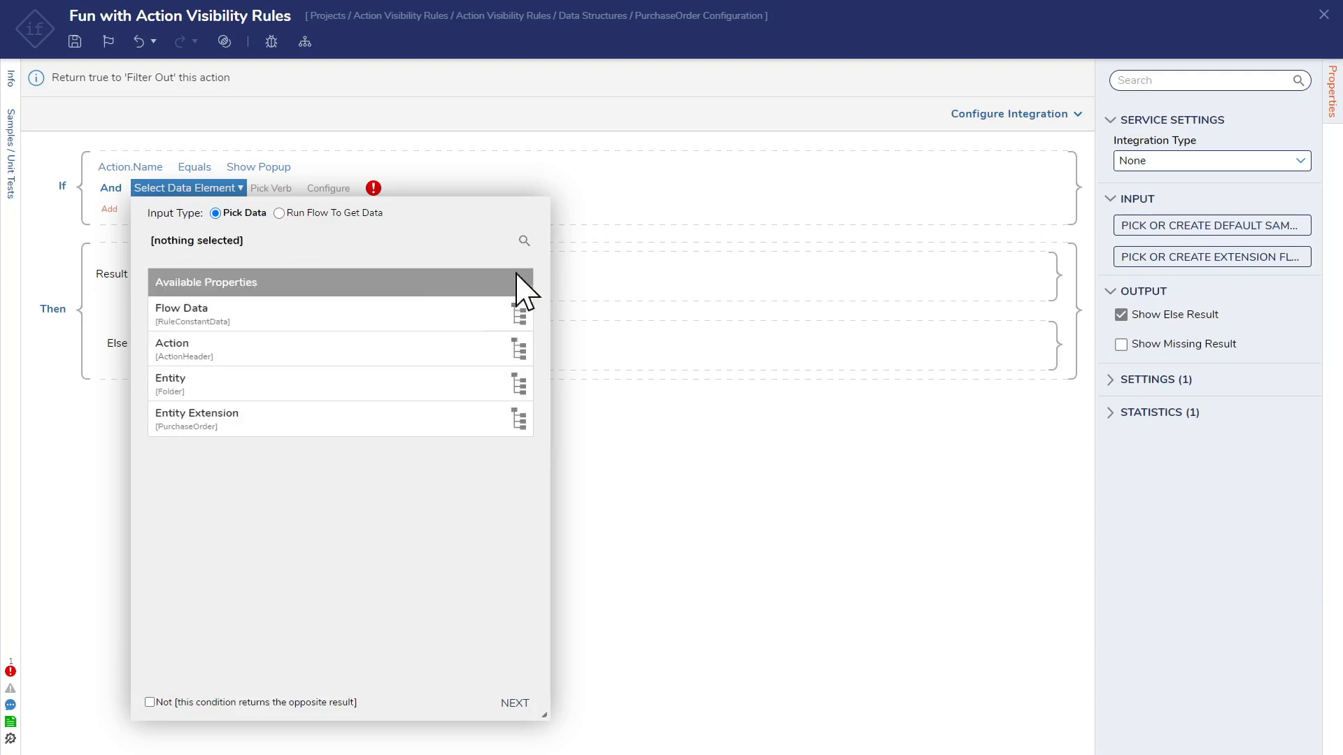
- Select InitiatingUserGroups from Flow Data as the second condition's data element
left_click(280, 329)
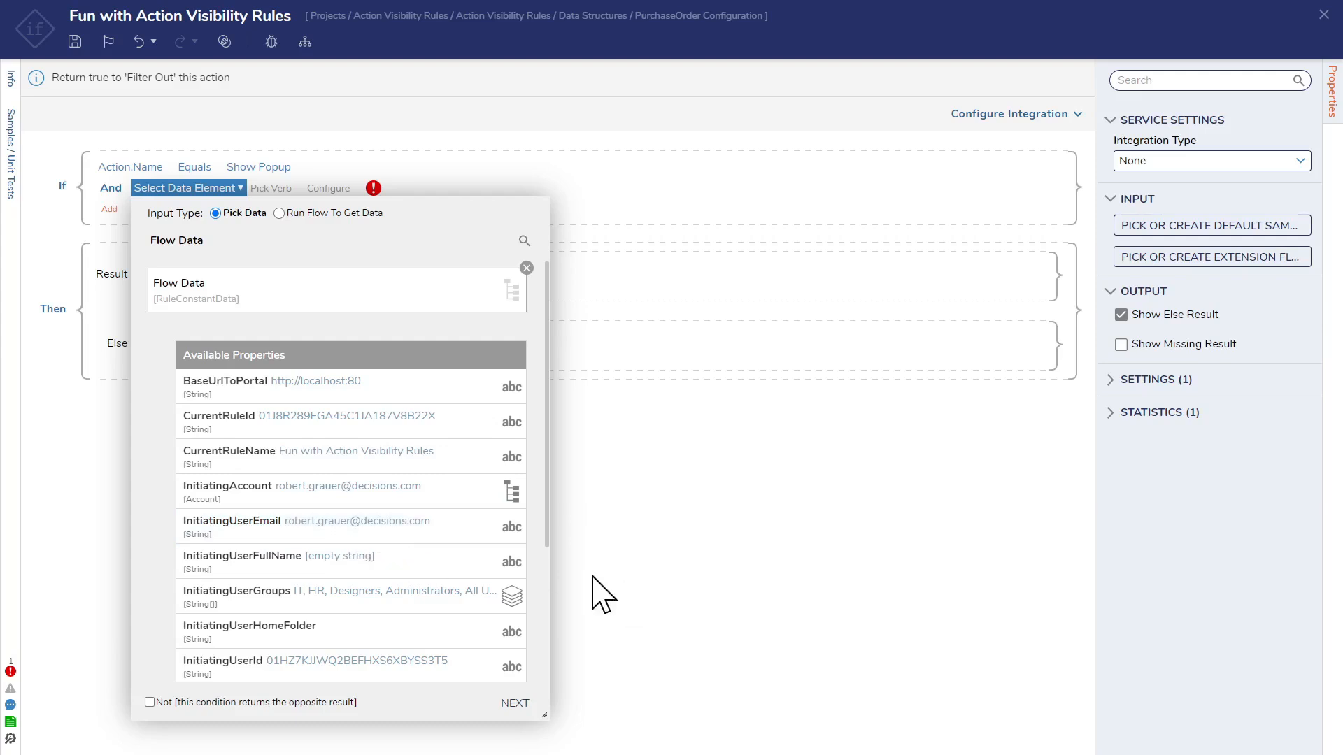
scroll(353, 518, "down", 1)
scroll(358, 518, "down", 2)
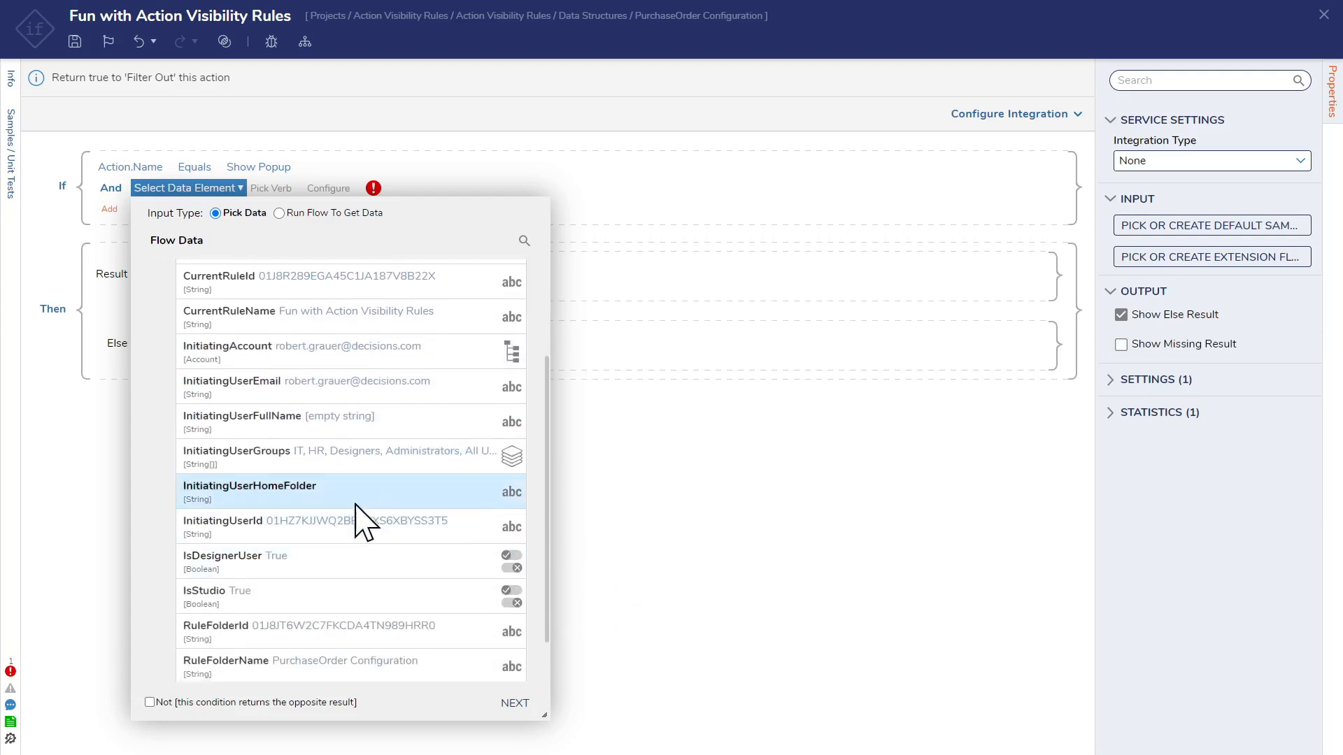
left_click(364, 456)
left_click(515, 702)
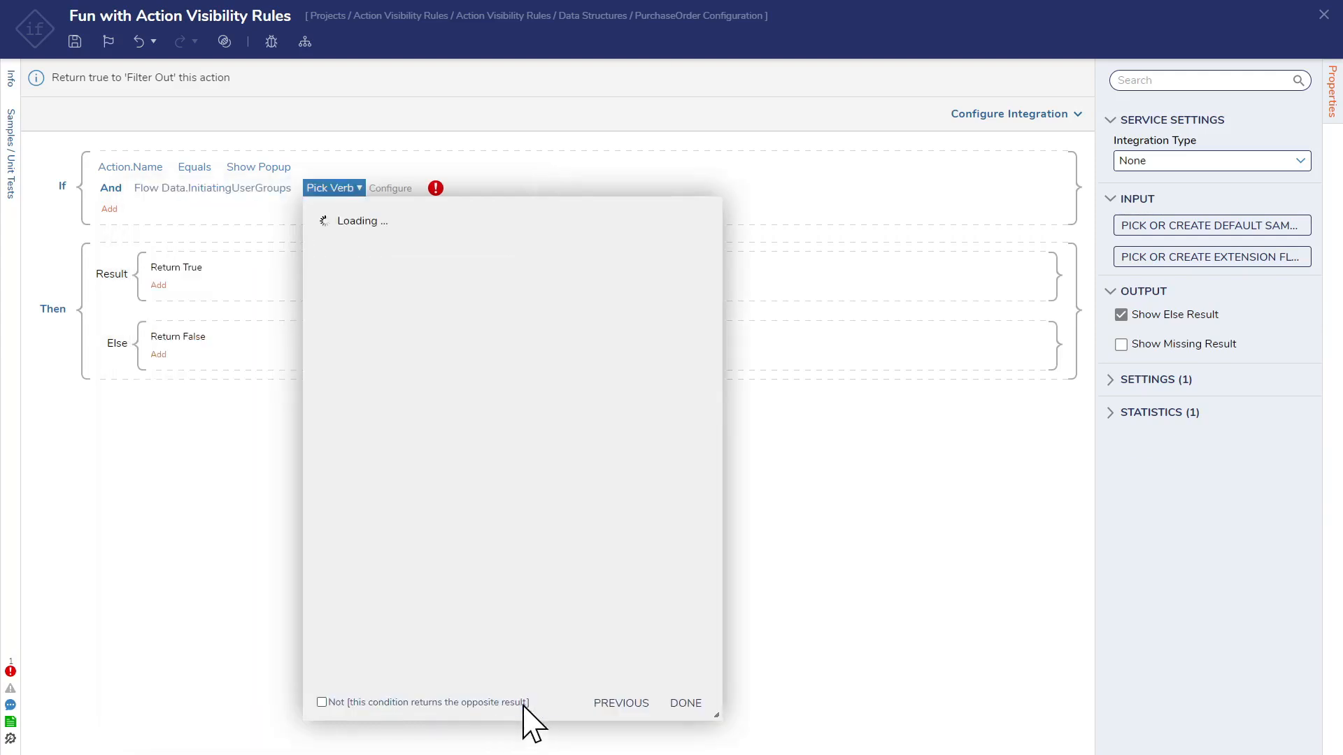
- Complete the InitiatingUserGroups condition with the verb List Contains and the constant value "HR"
left_click(423, 410)
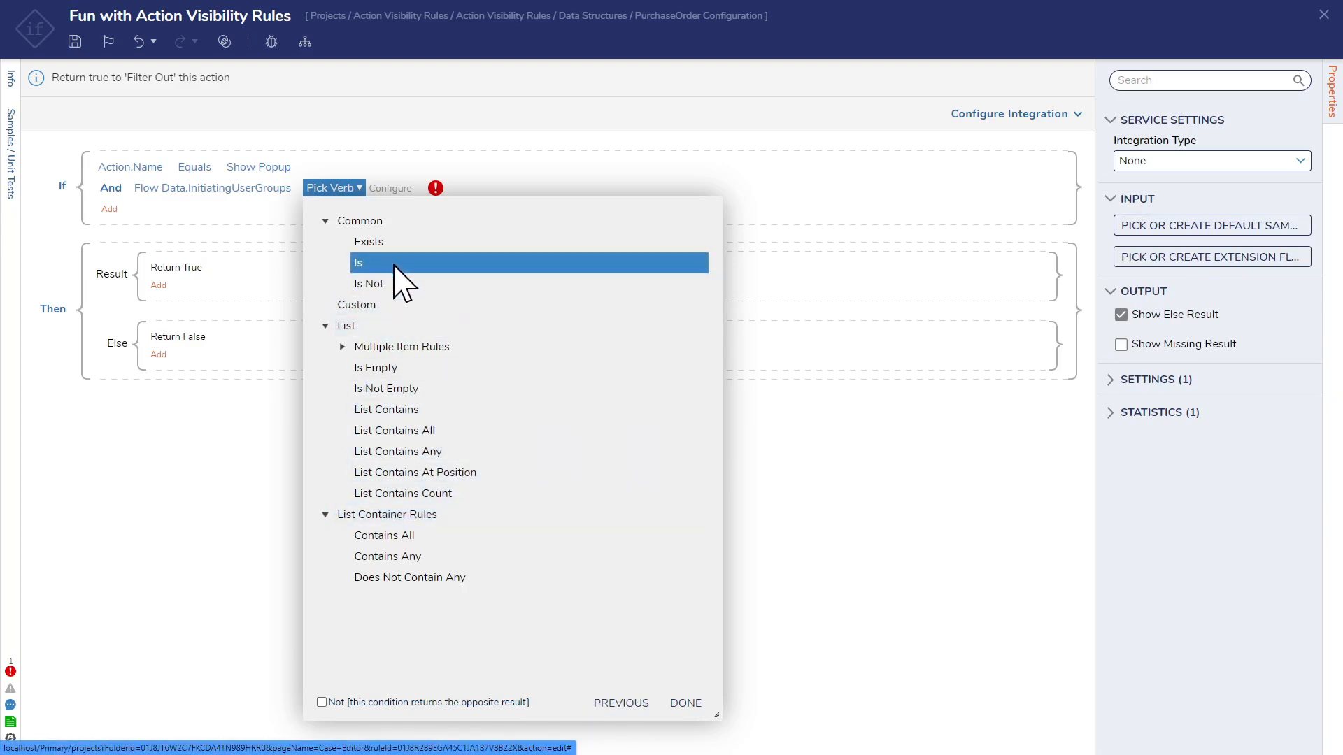
left_click(433, 411)
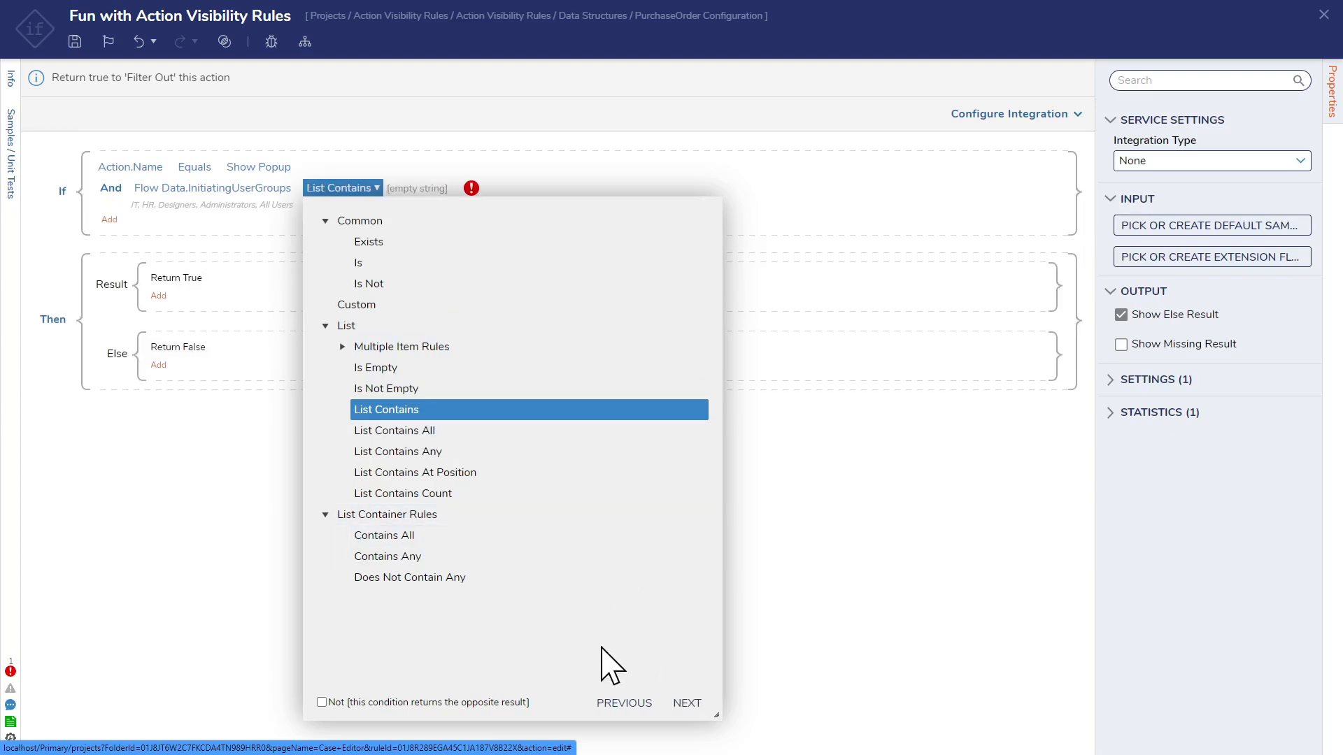
left_click(686, 703)
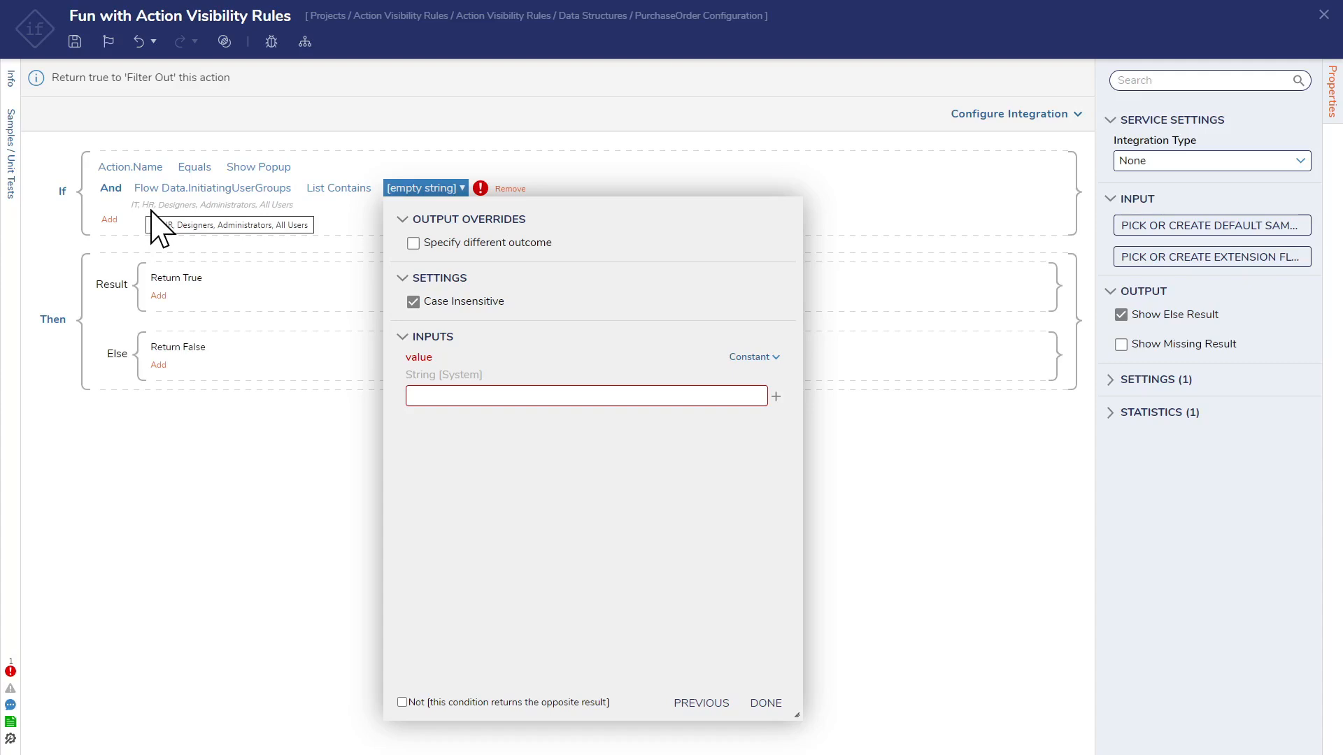
left_click(552, 397)
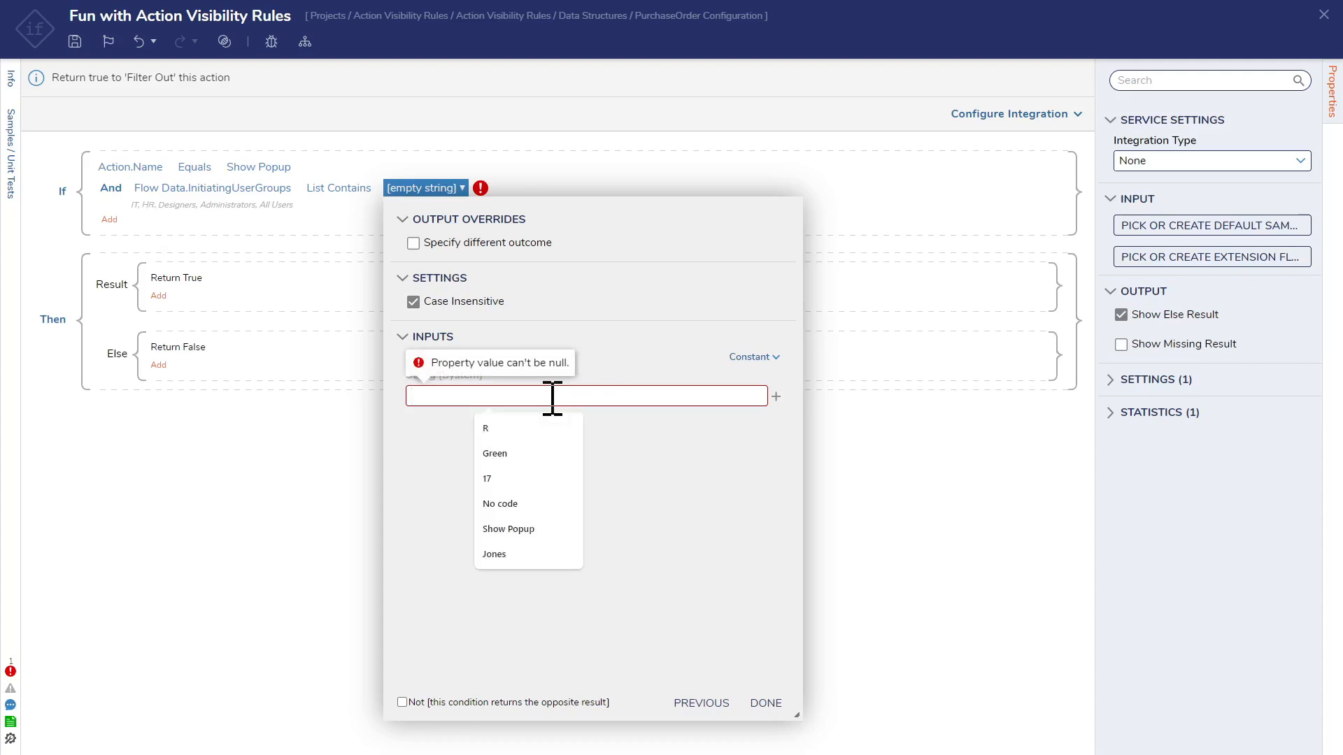
type("HR")
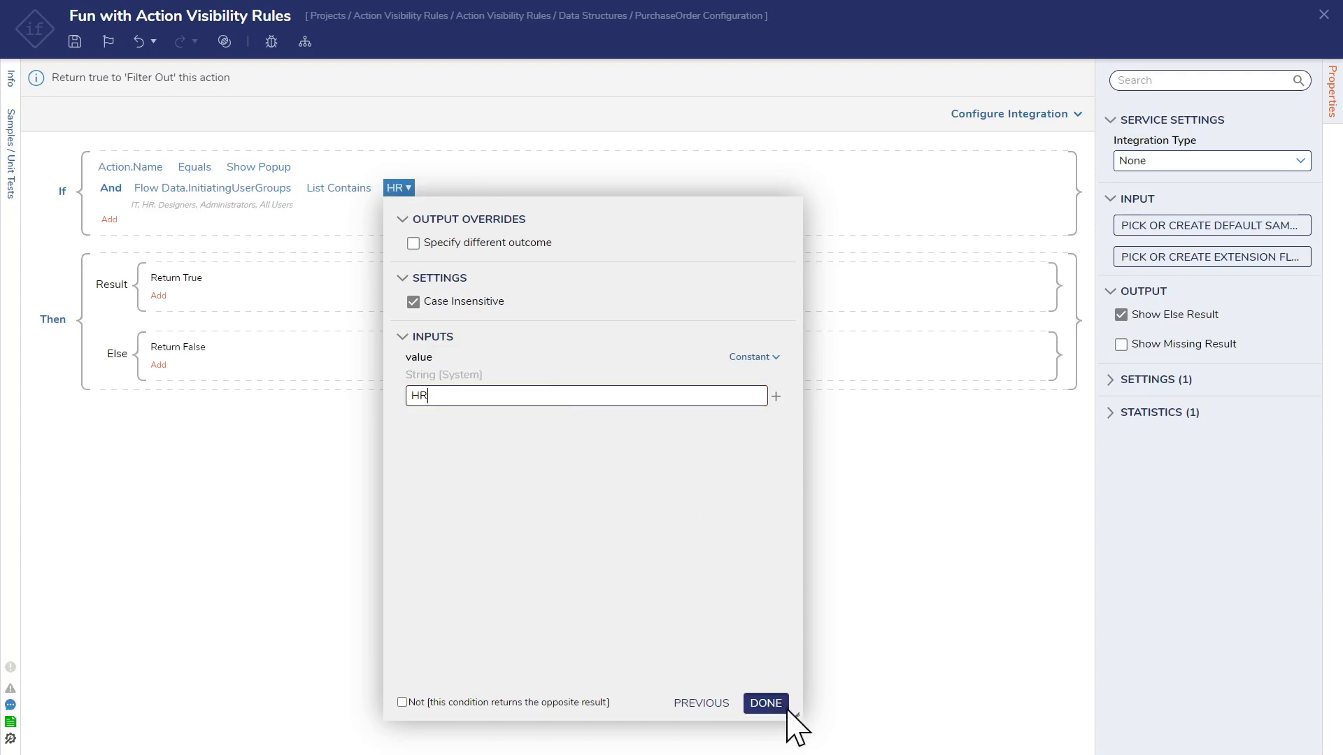
left_click(768, 703)
left_click(769, 703)
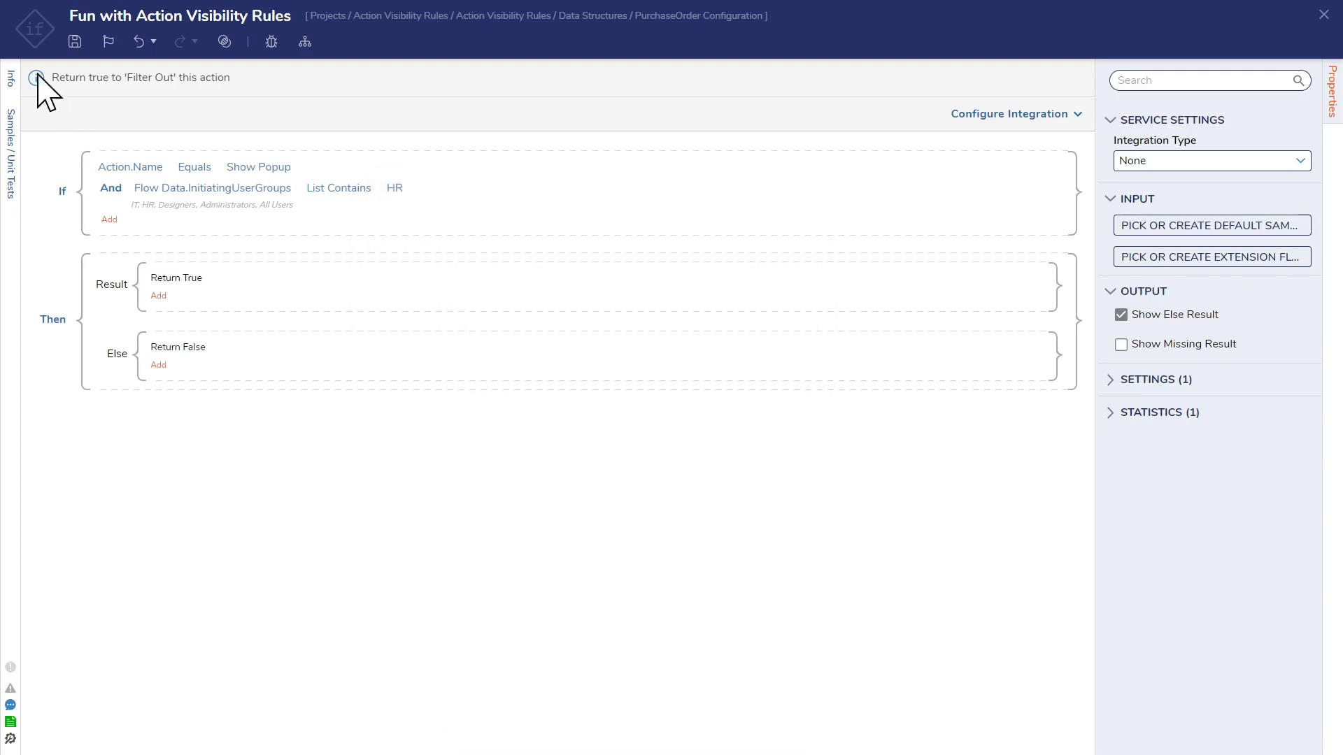
- Save the Fun with Action Visibility Rules rule and close it
left_click(75, 41)
left_click(844, 446)
left_click(1322, 16)
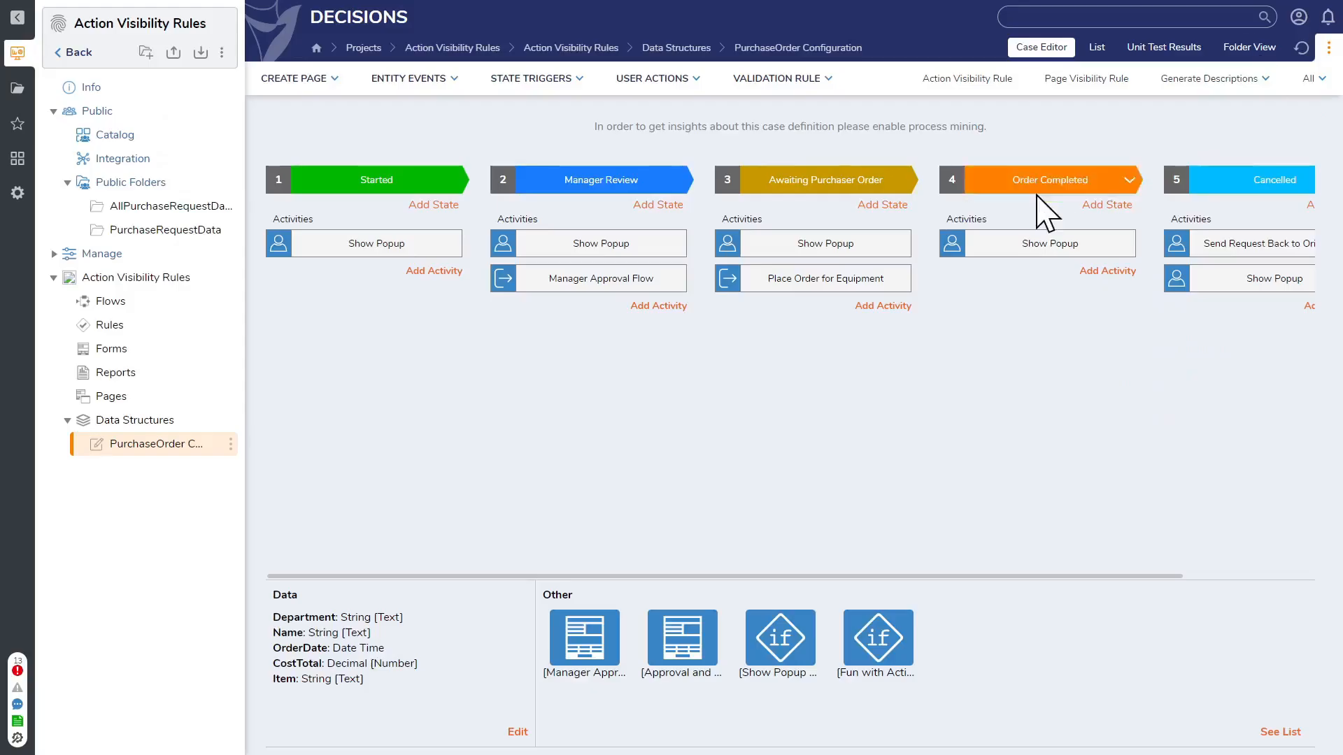
- Compare the actions offered for HR, IT and Sales requests in the dashboard's actions-enabled report, and return to the PurchaseOrder case definition
left_click(160, 206)
right_click(344, 344)
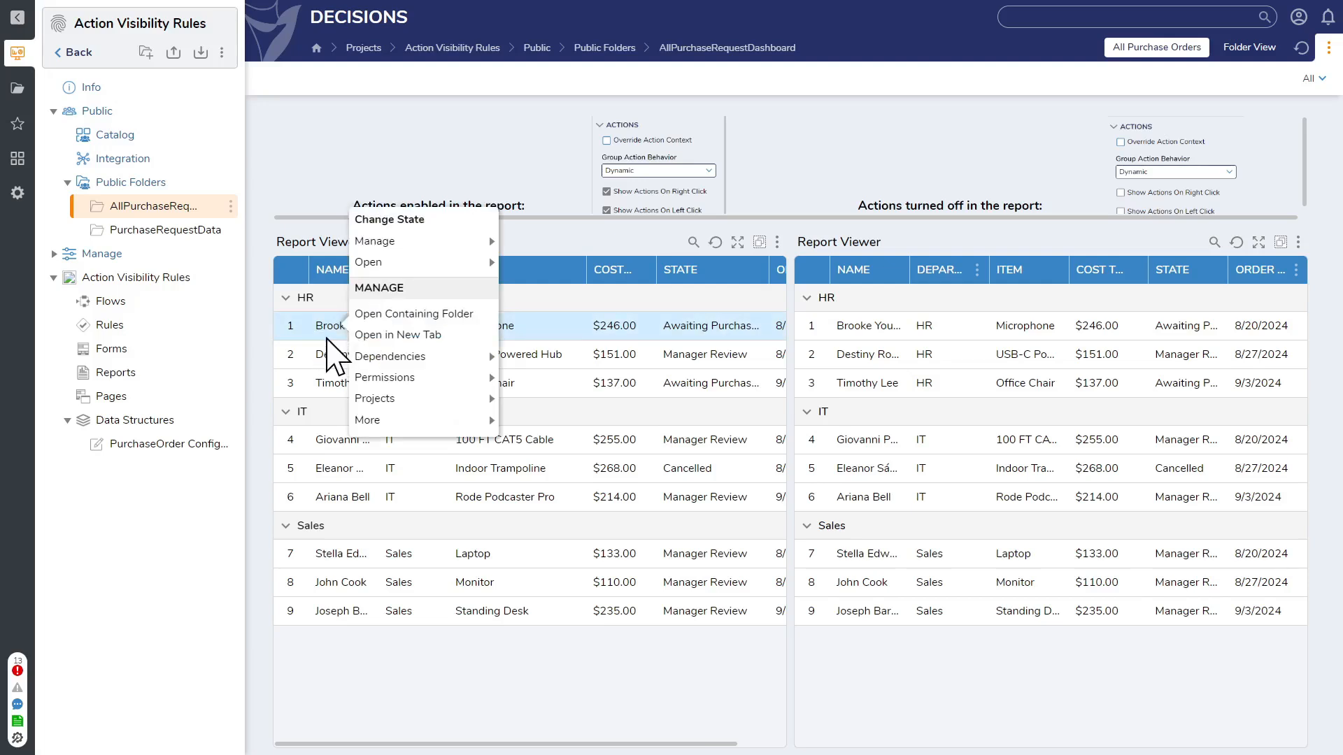
right_click(325, 358)
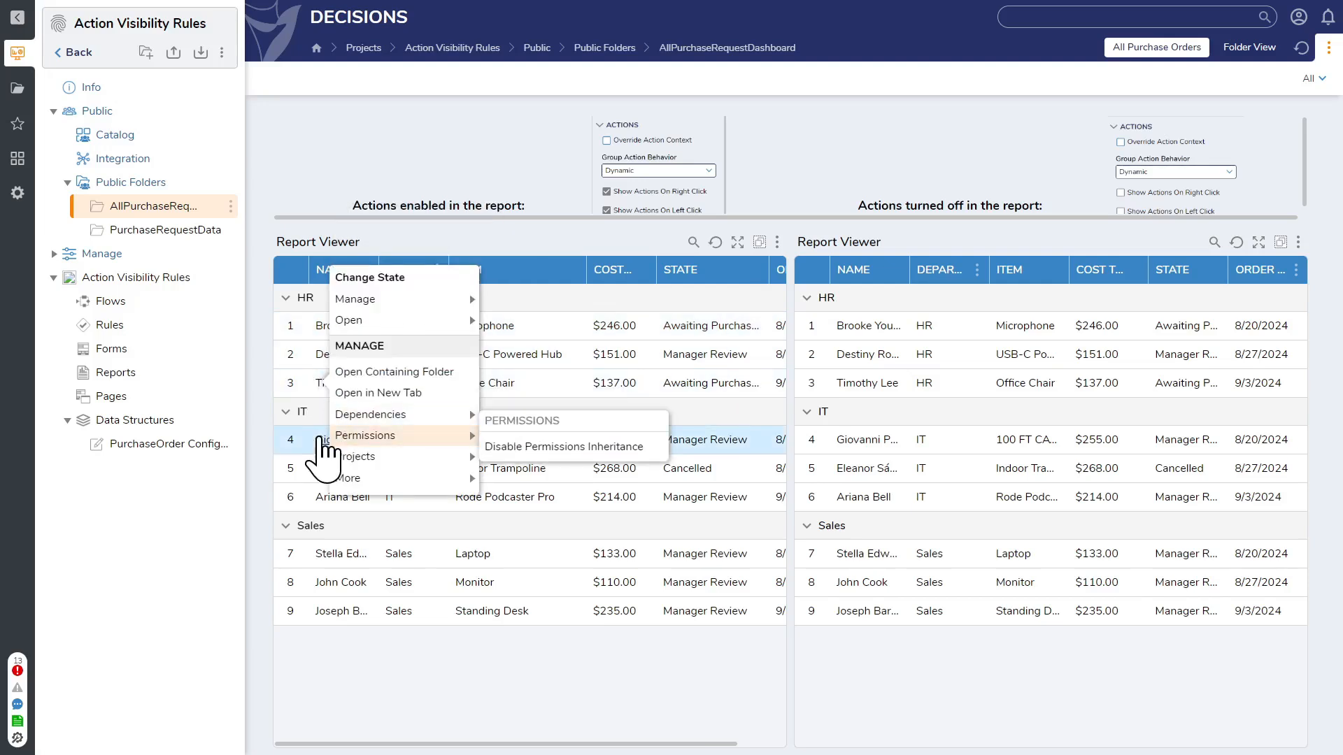
right_click(325, 459)
right_click(325, 473)
right_click(326, 499)
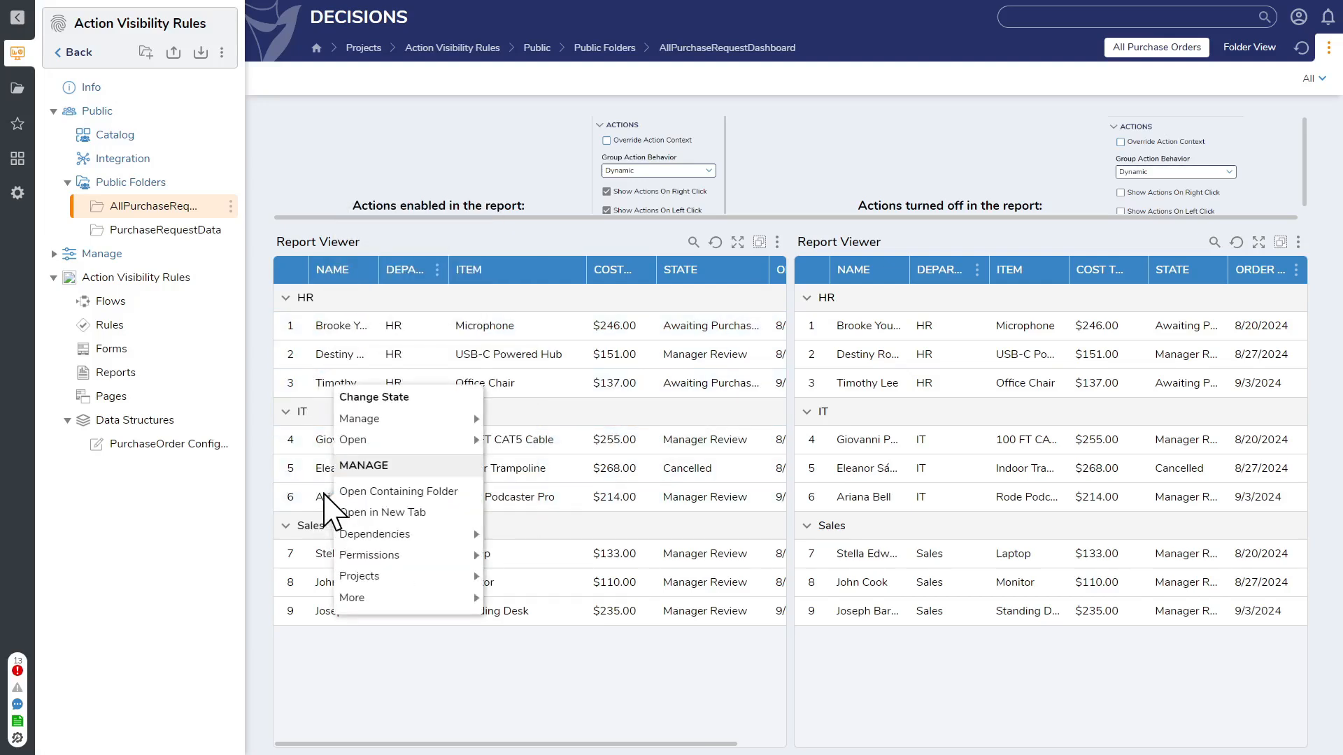
right_click(323, 556)
right_click(323, 594)
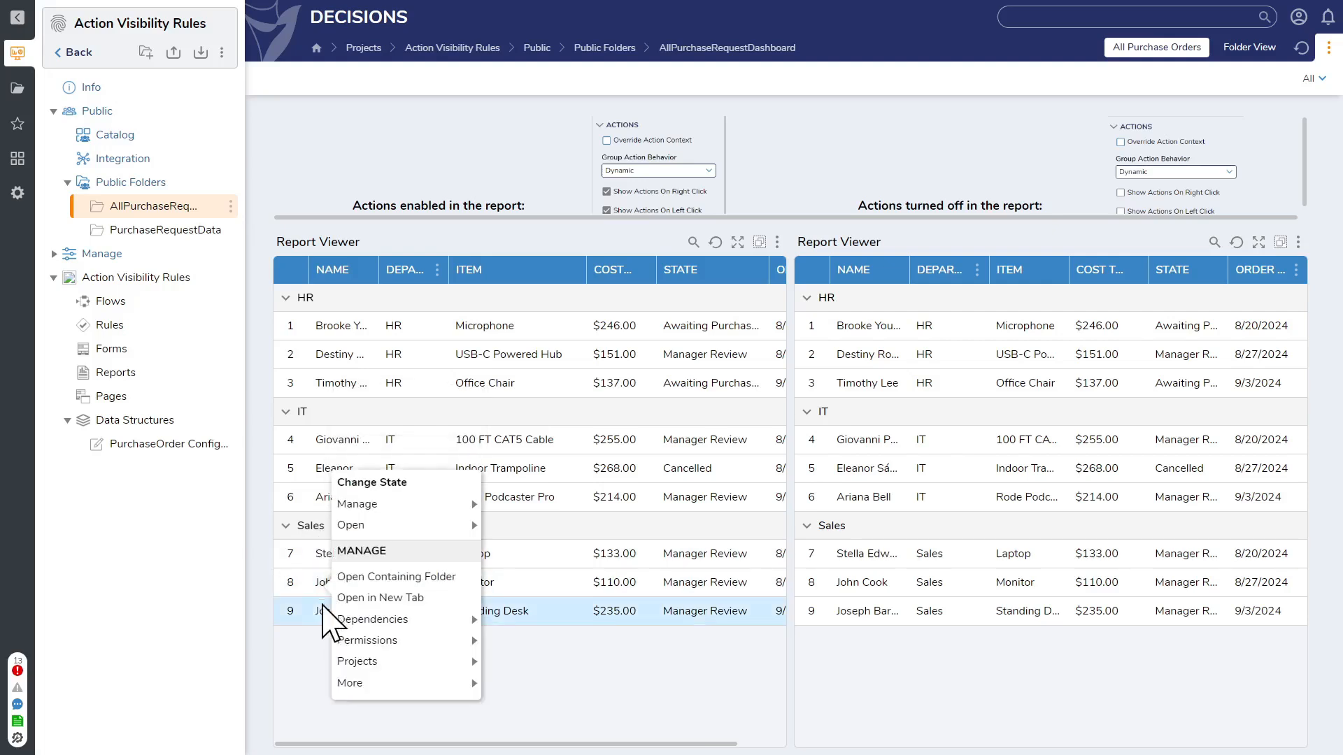
right_click(323, 610)
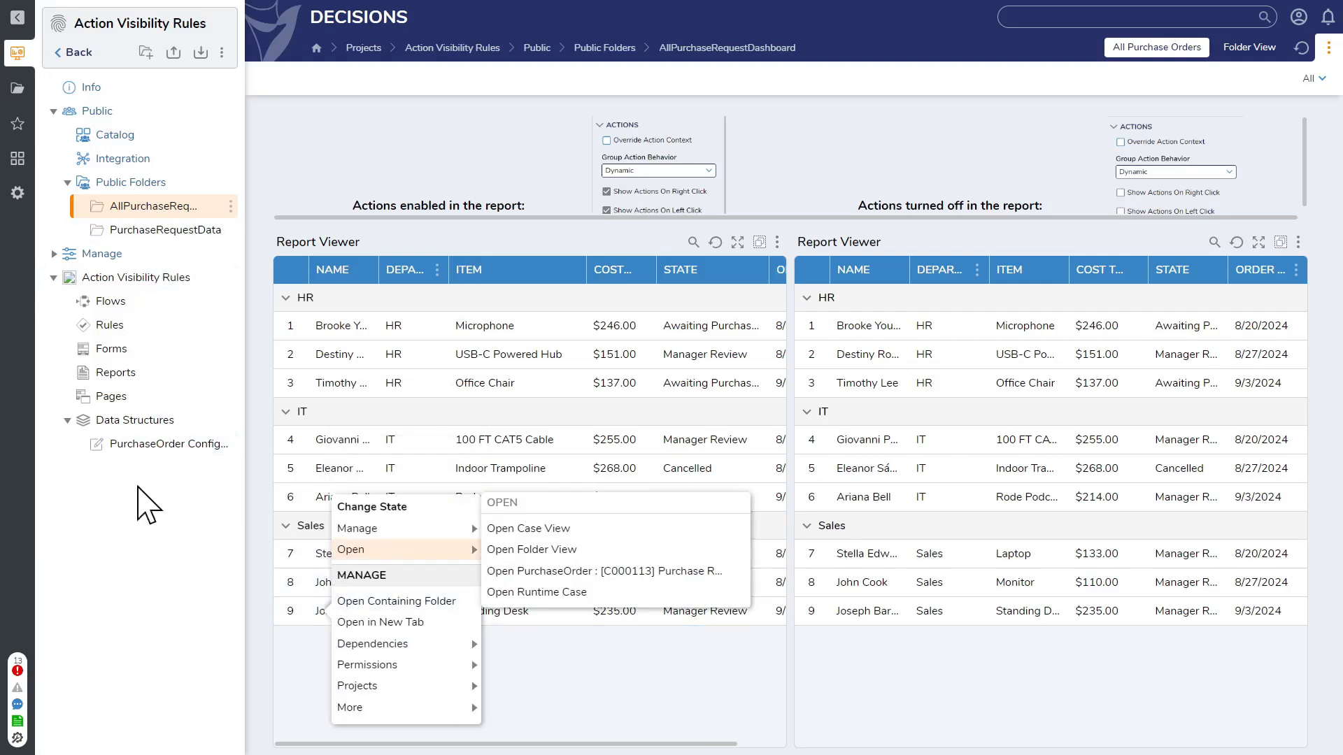
left_click(158, 452)
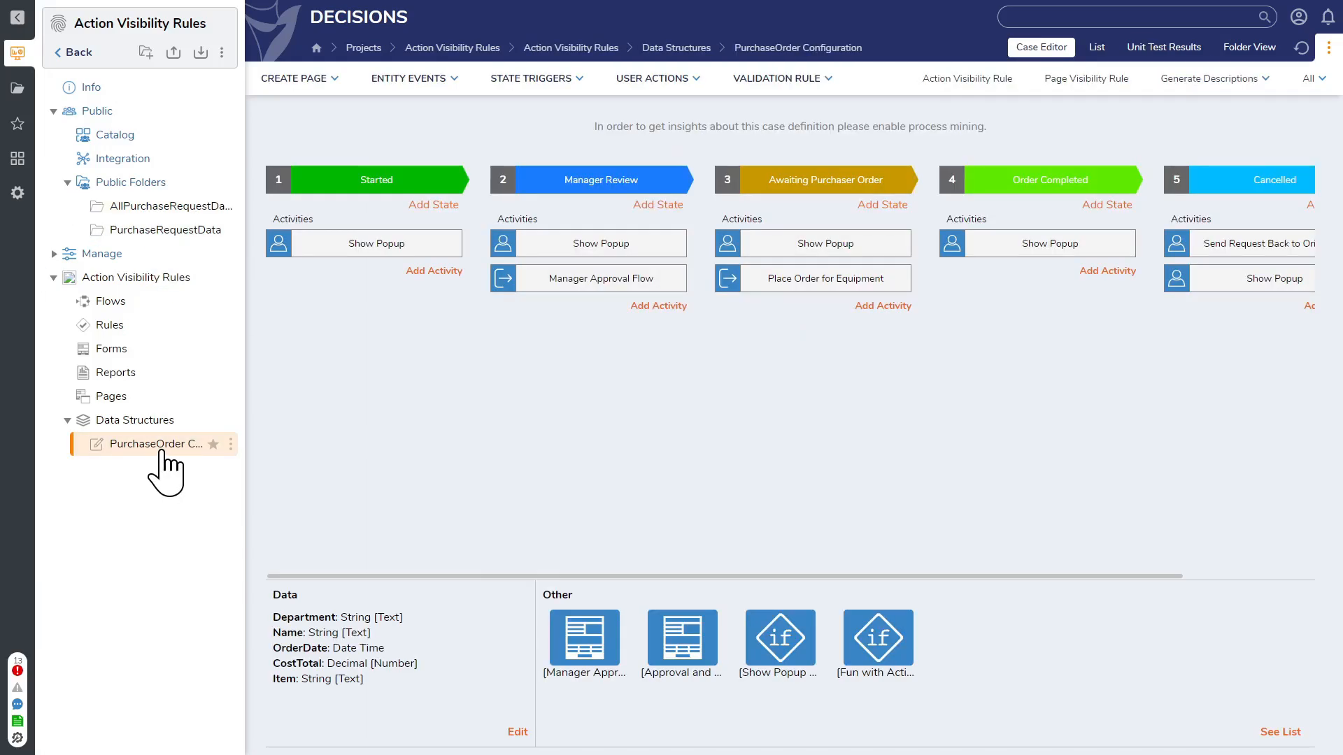
- Set the InitiatingUserGroups condition's value to Sales in the Fun with Action Visibility Rules rule
left_click(885, 640)
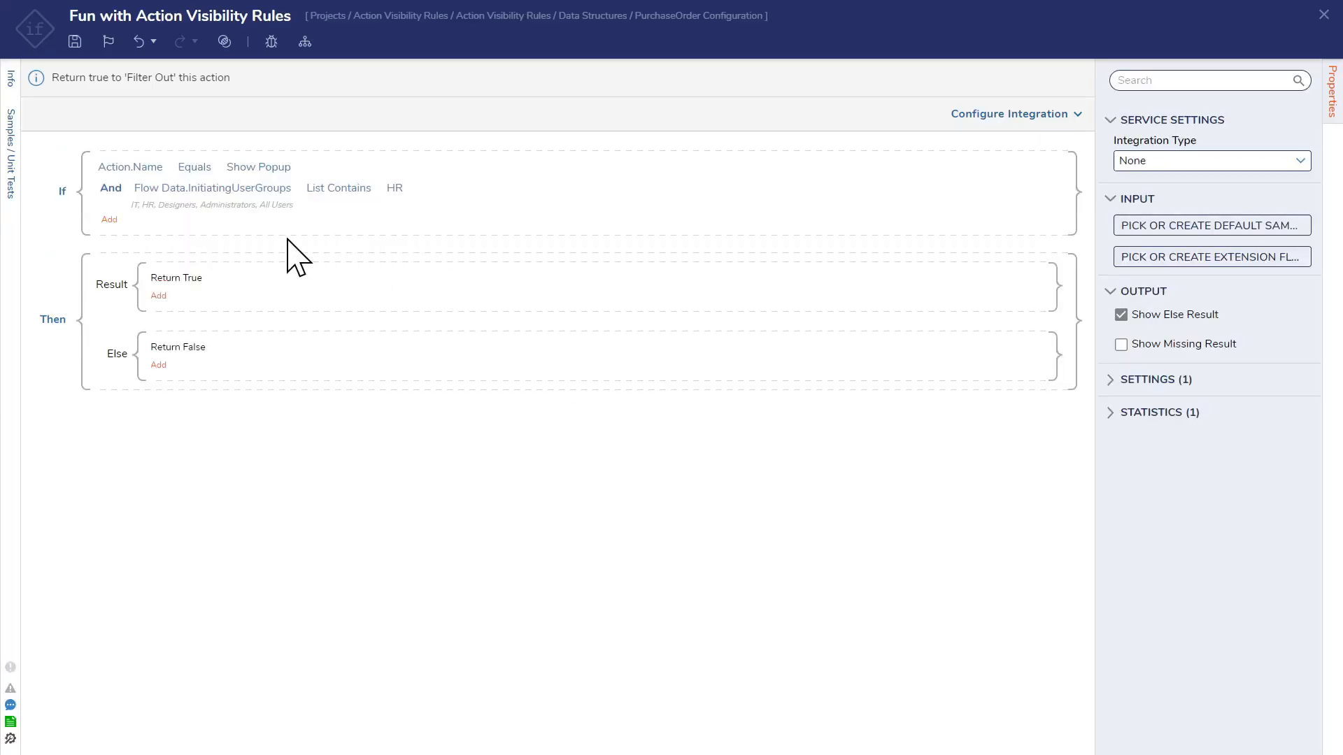
left_click(1111, 383)
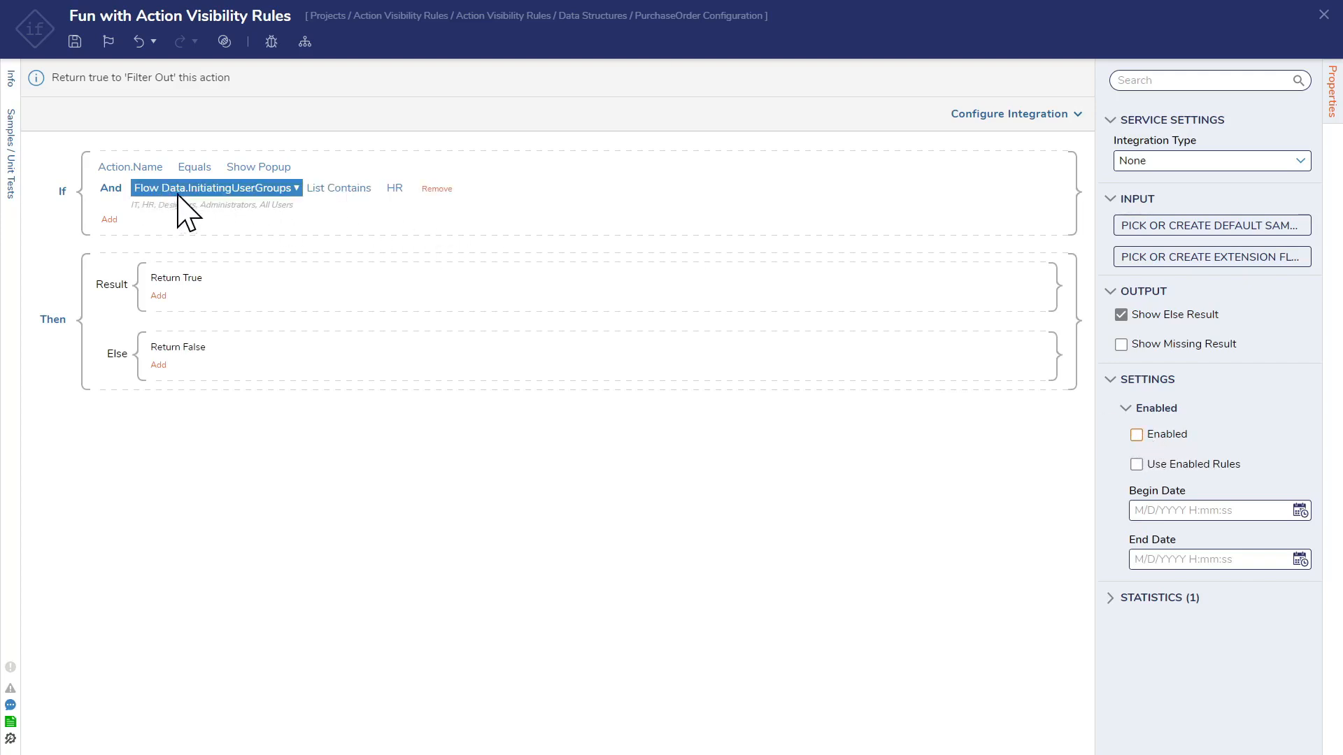
left_click(396, 189)
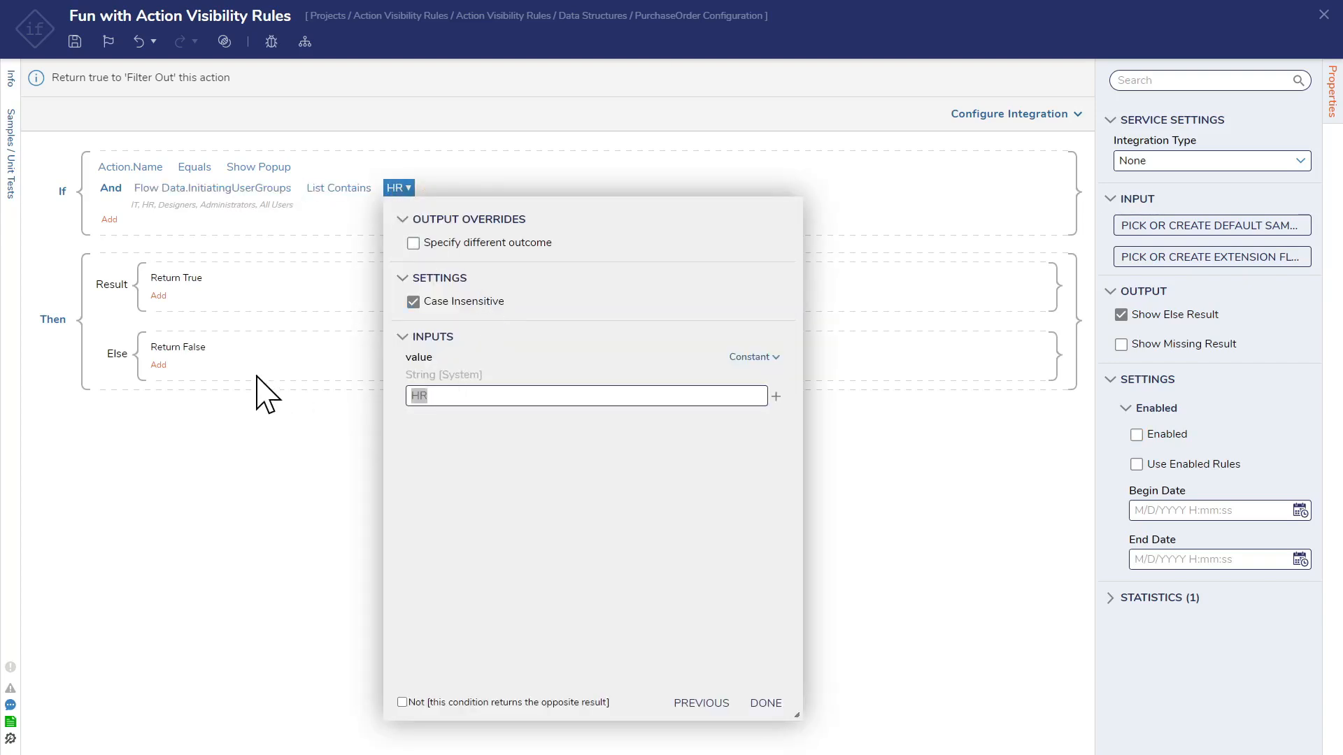
type("Sales")
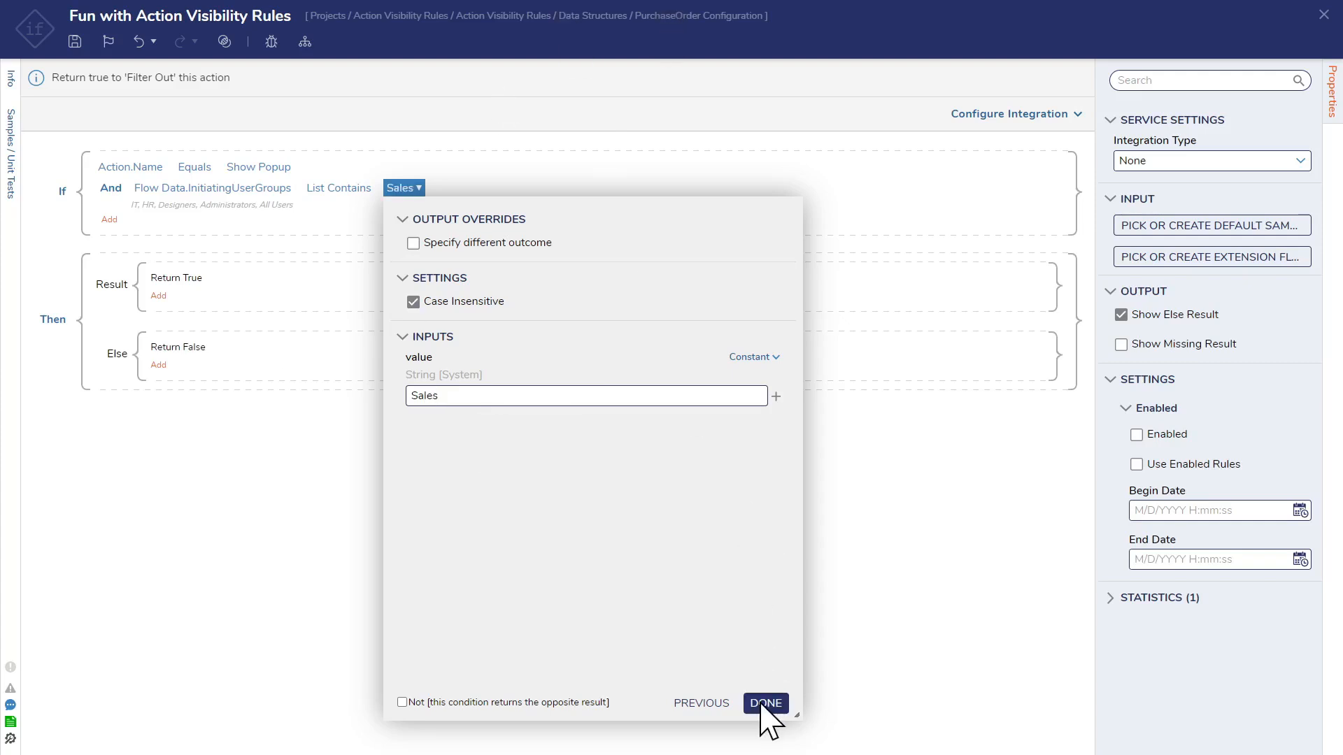
left_click(766, 703)
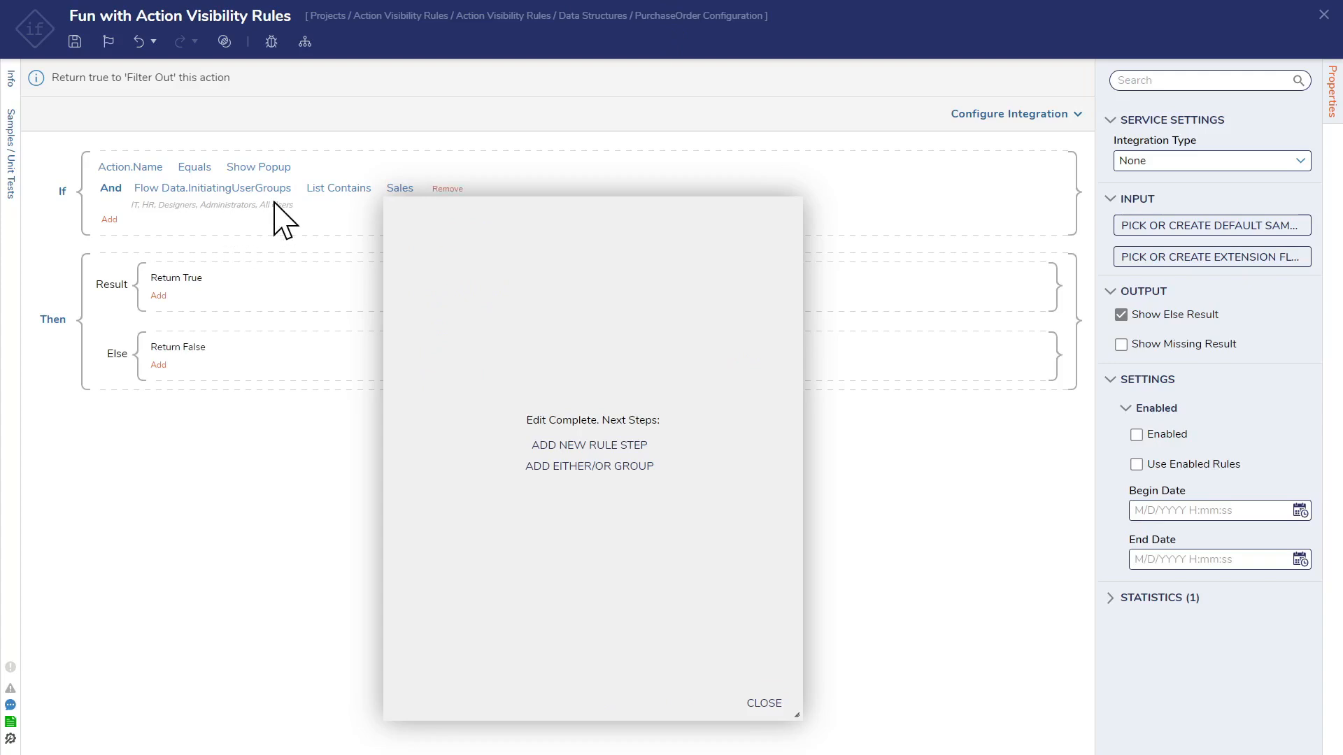
left_click(764, 704)
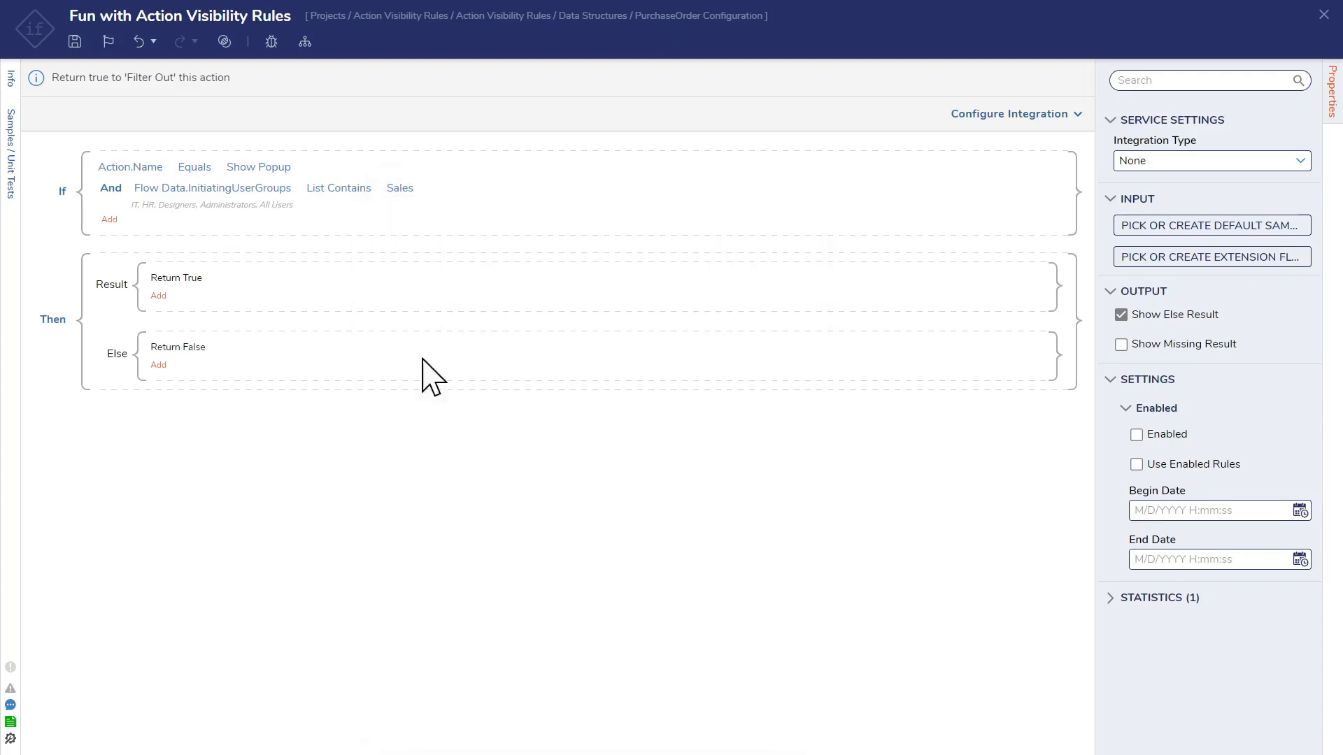
- Save the edited visibility rule and close it
left_click(75, 42)
left_click(843, 443)
left_click(1324, 14)
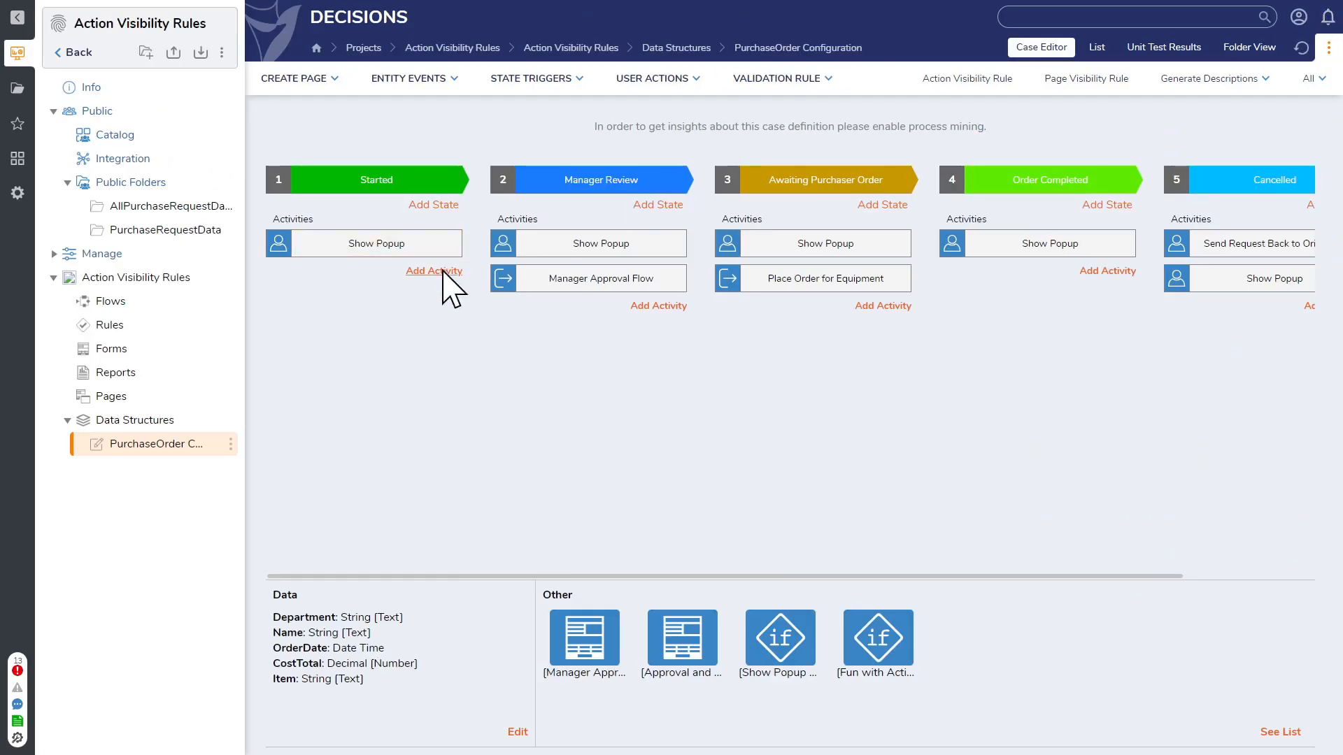
- Run Show Popup on the HR Microphone request in the dashboard's actions-enabled report and dismiss the popup
left_click(146, 231)
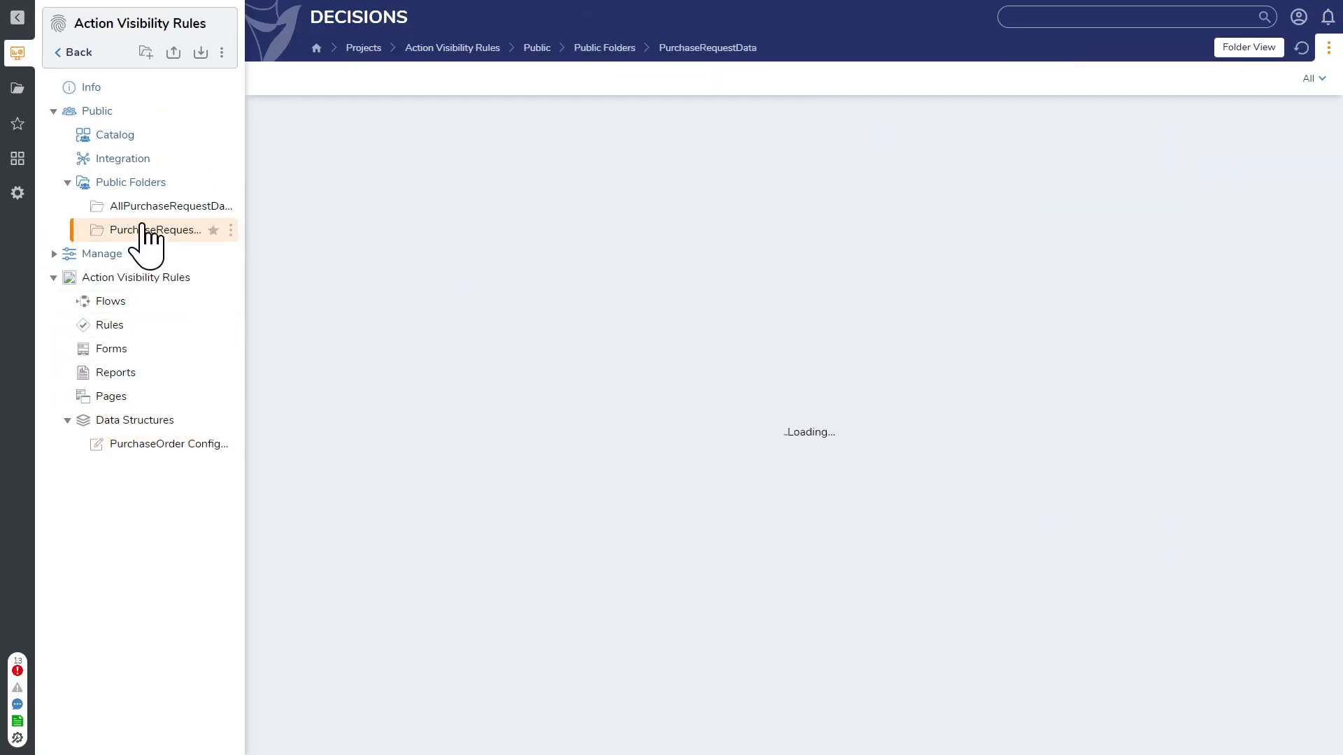
left_click(144, 206)
left_click(335, 325)
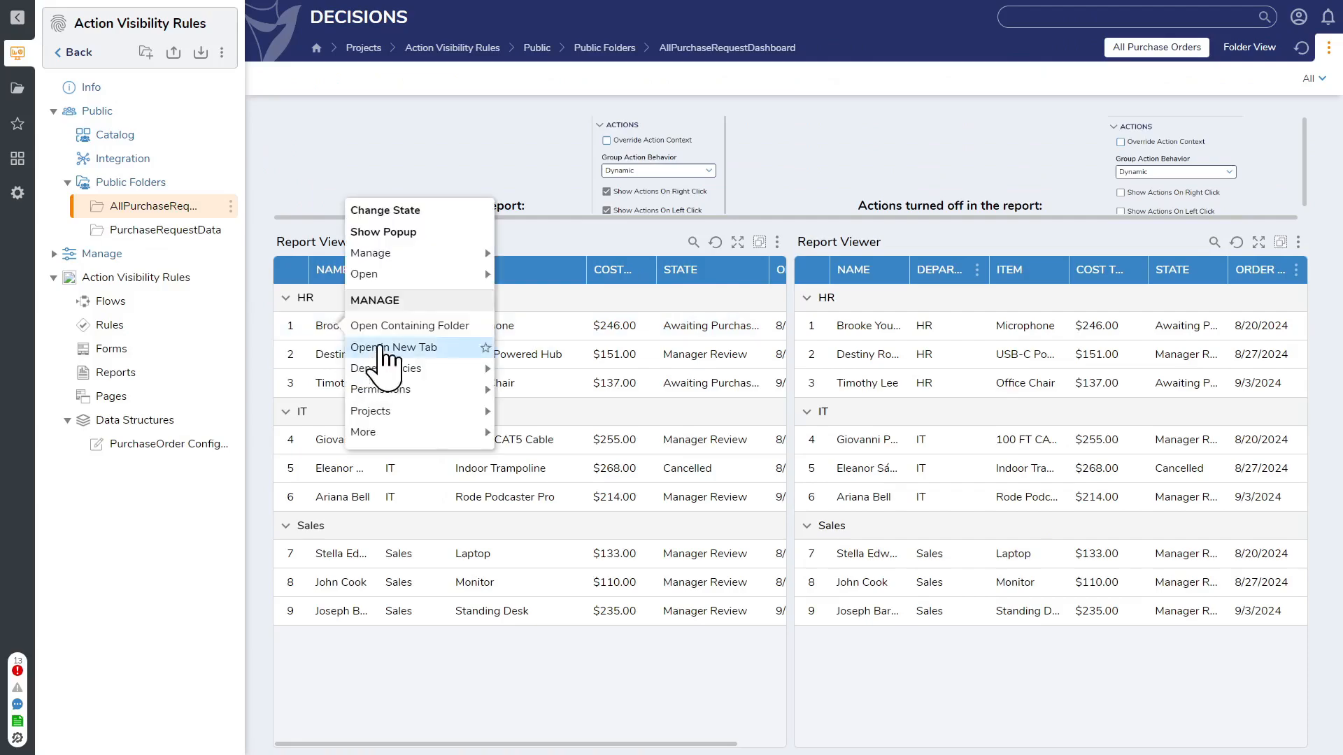
left_click(399, 232)
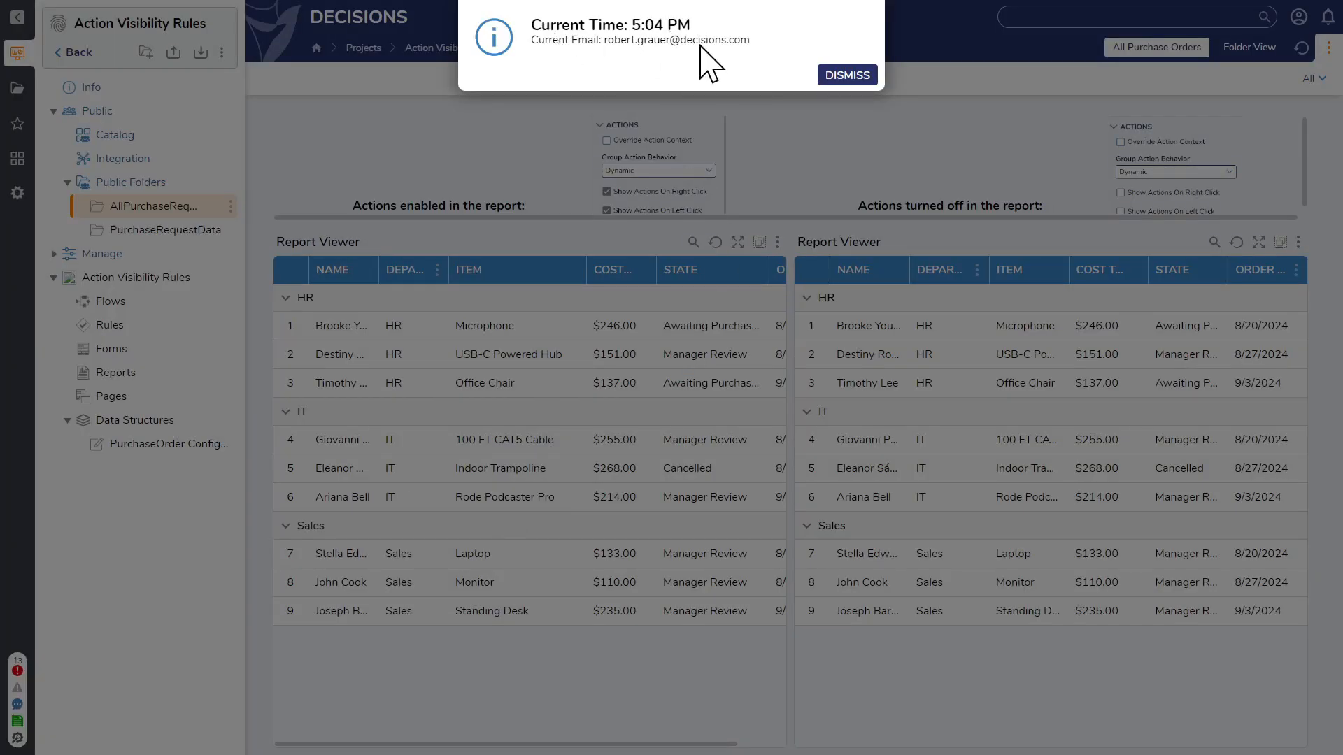
left_click(847, 75)
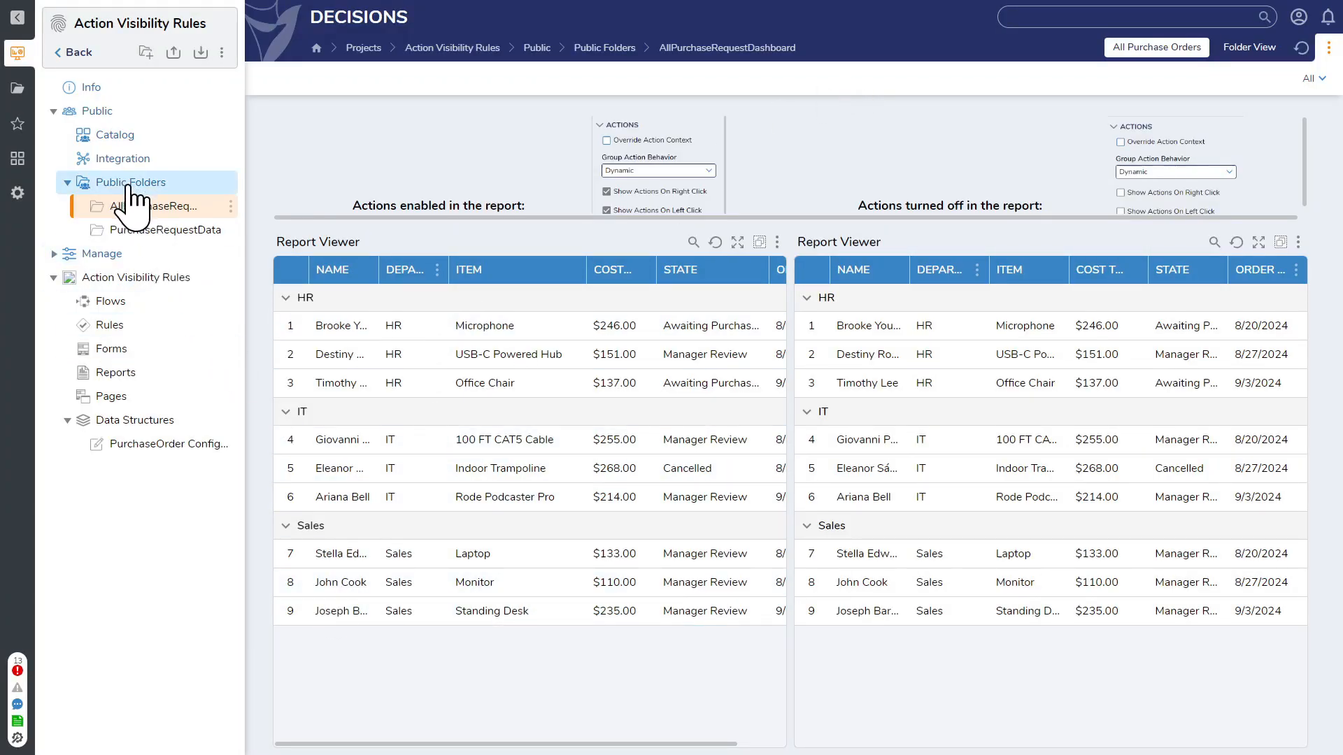
- Examine the merged message and subject texts of the popup step in the Manager Review state's Show Popup flow, and close the flow without changes
left_click(167, 446)
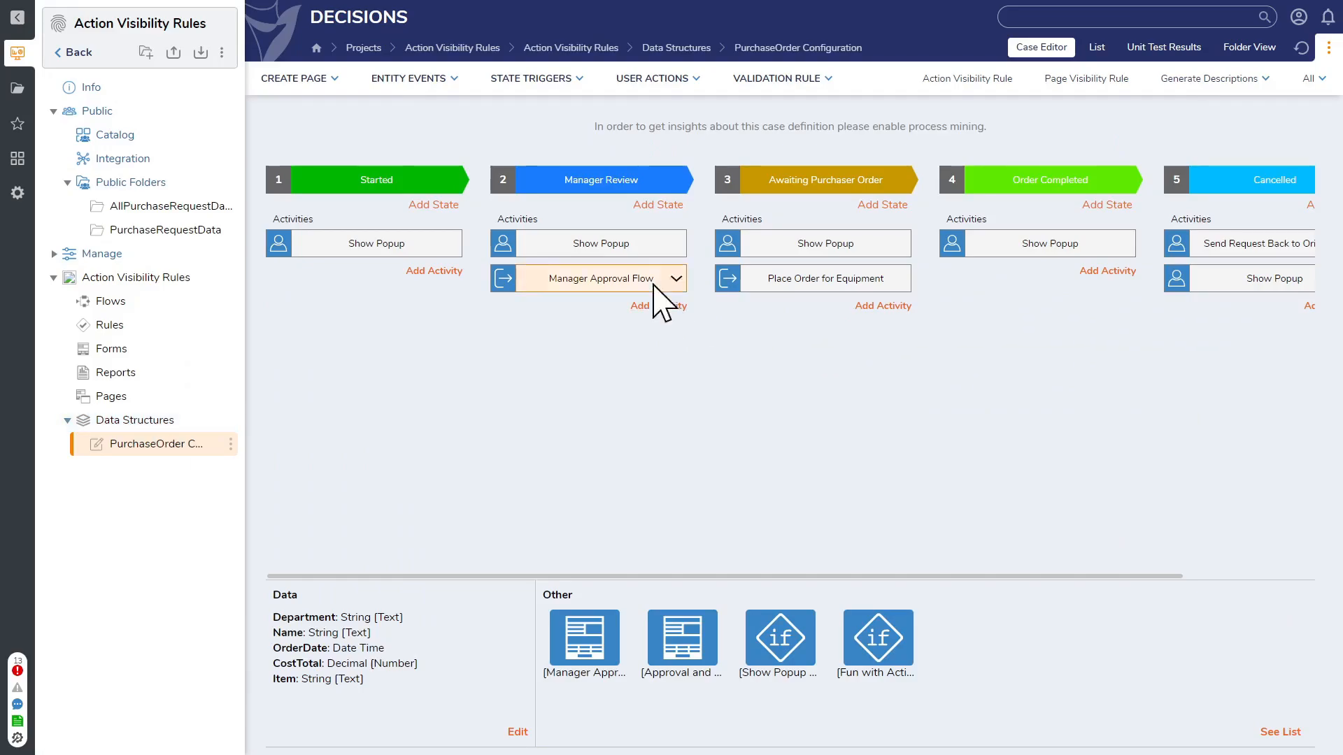
left_click(617, 246)
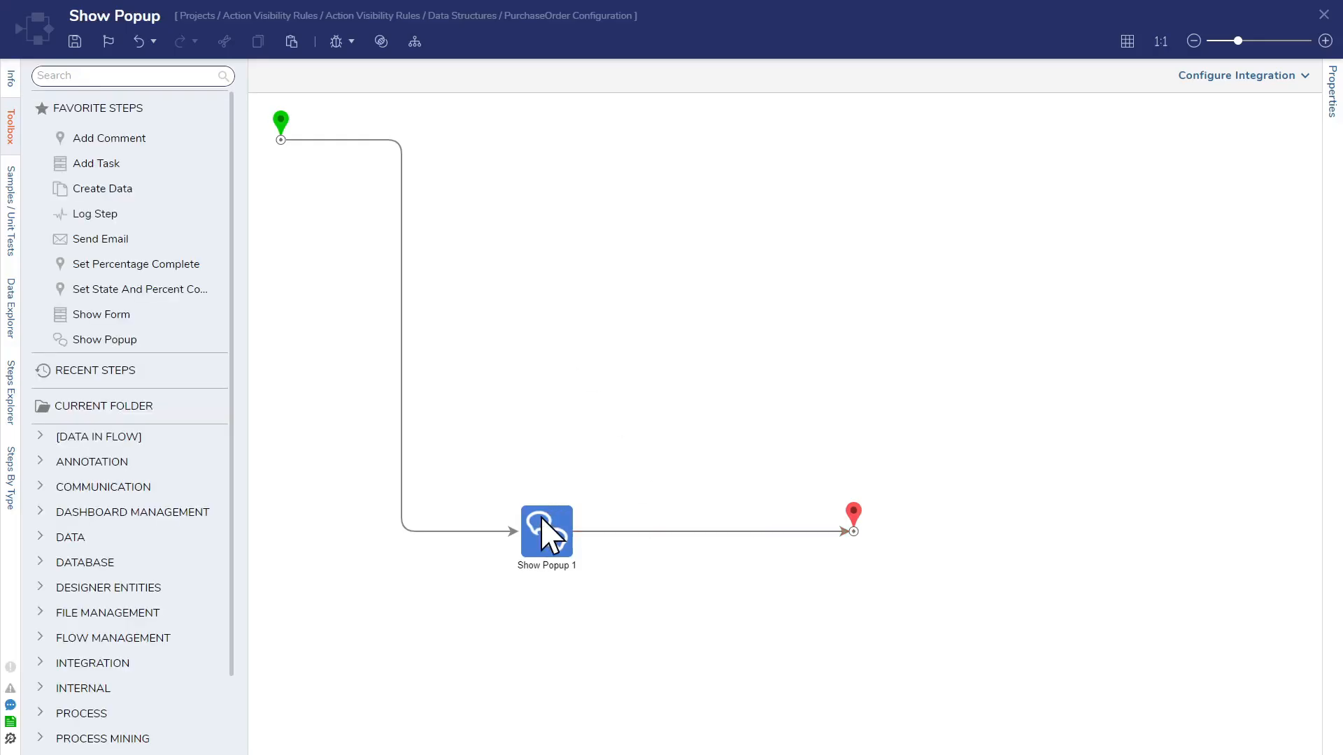
left_click(551, 535)
left_click(1271, 523)
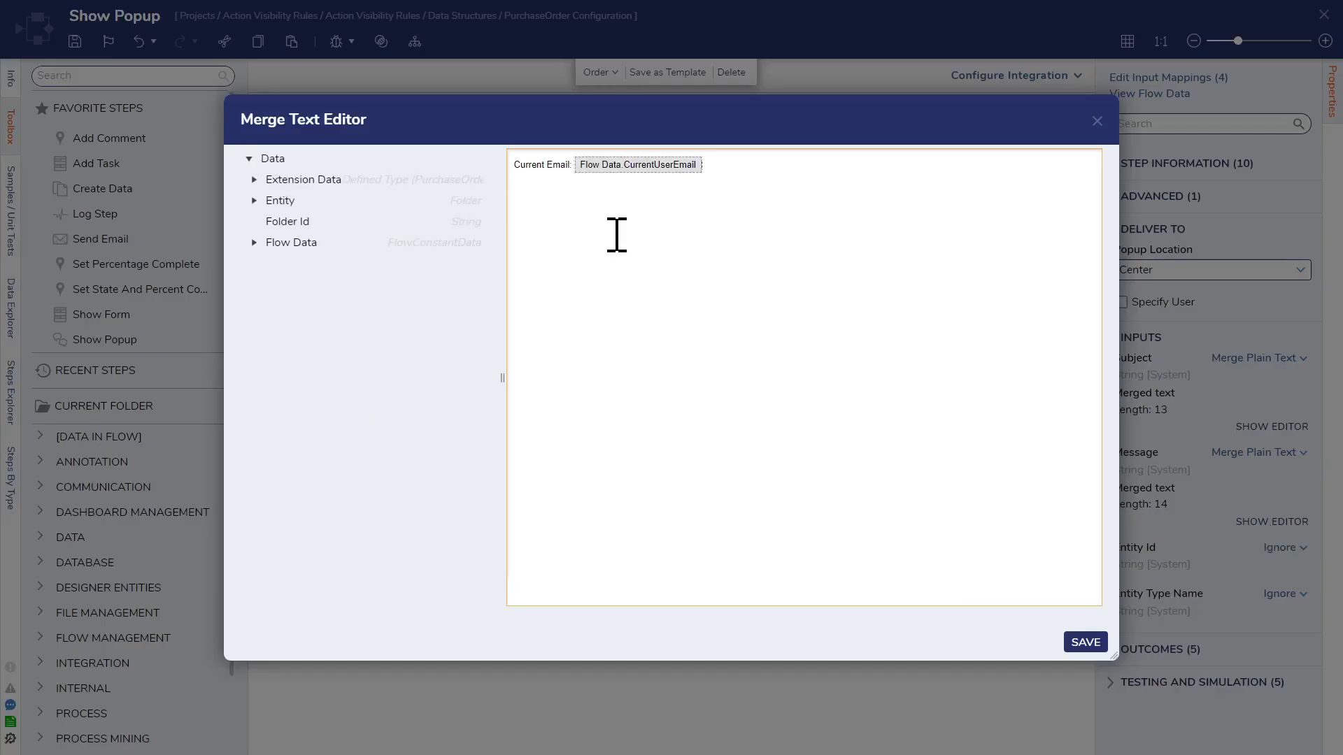
left_click(1097, 121)
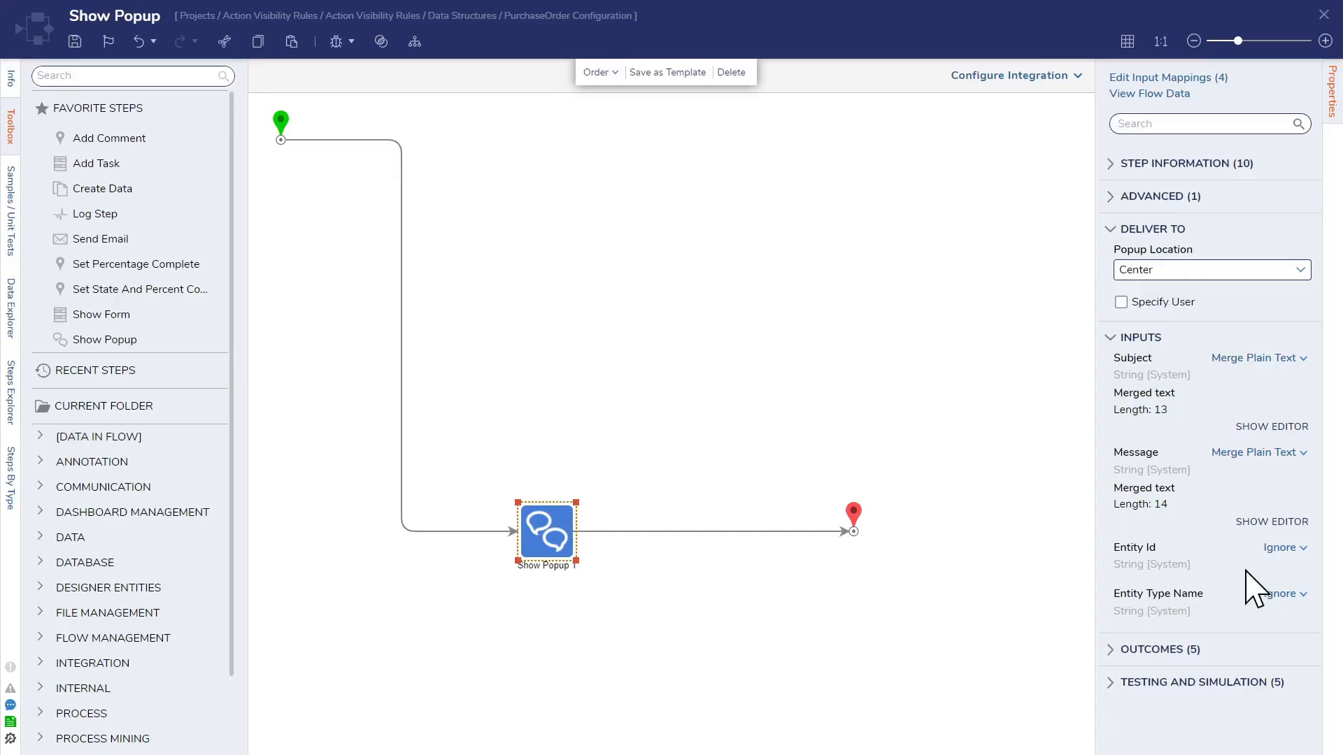
left_click(1272, 428)
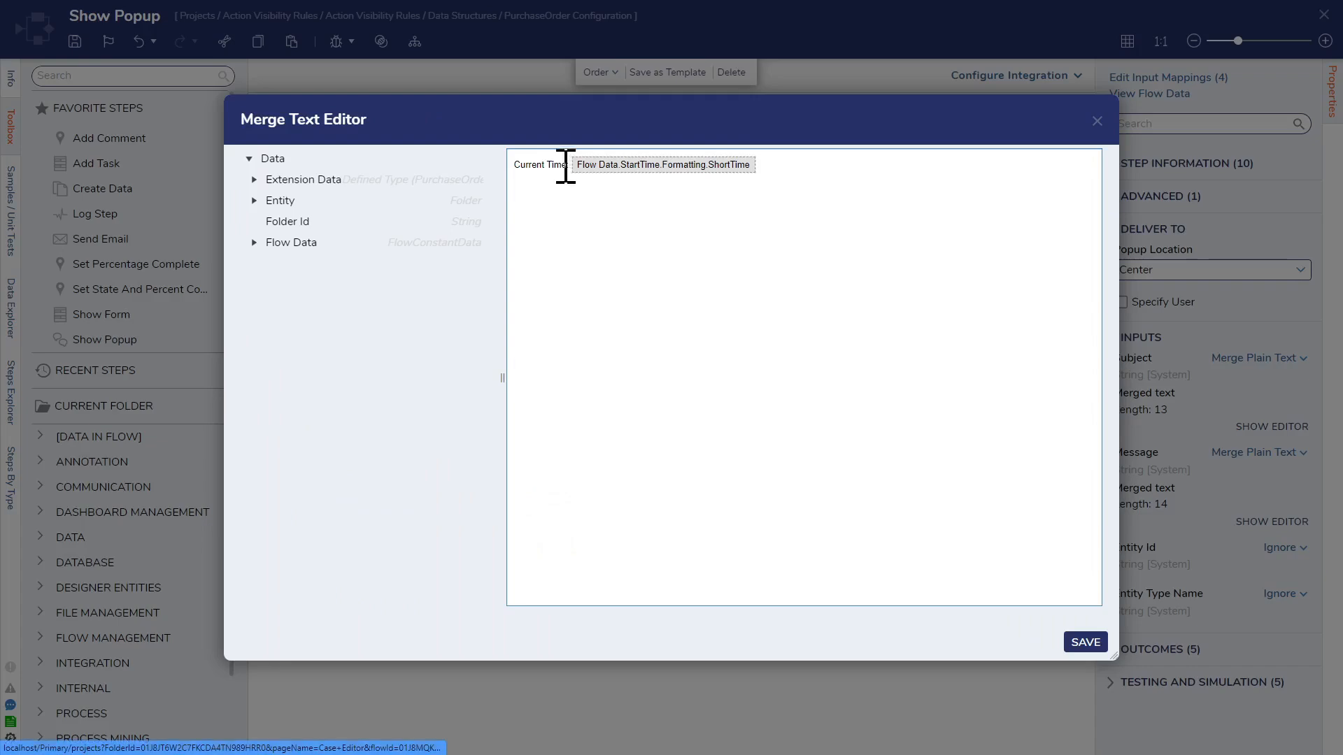
left_click(1097, 121)
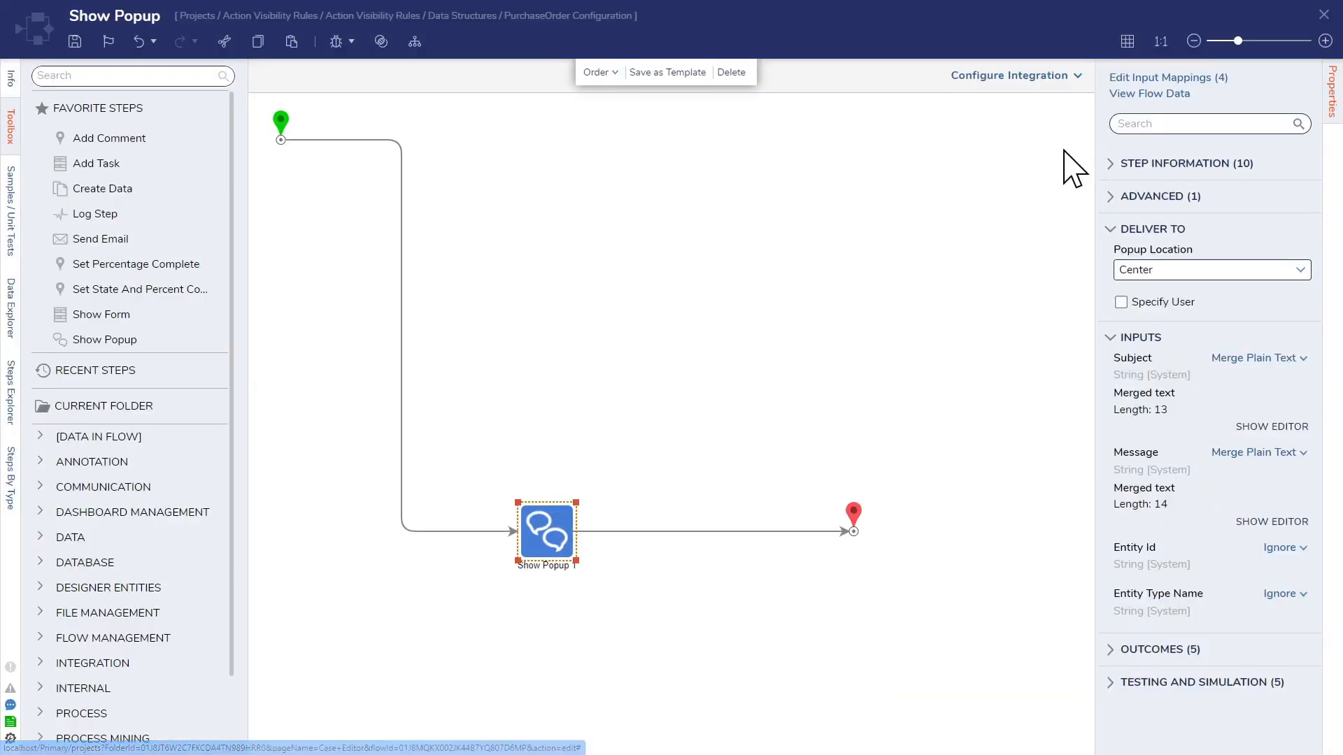
left_click(1324, 15)
- Try a third condition in the Fun with Action Visibility Rules rule, browsing the Entity Extension properties, and remove the condition
left_click(868, 645)
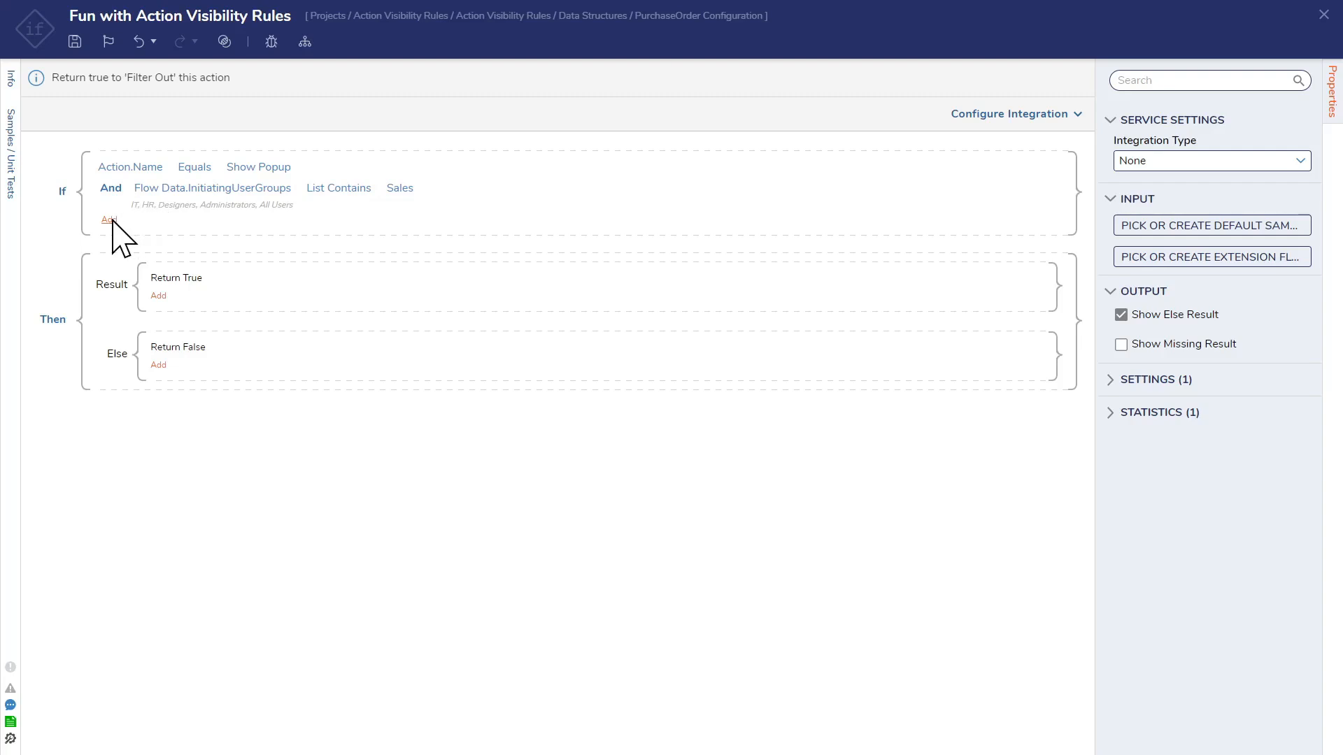
left_click(110, 220)
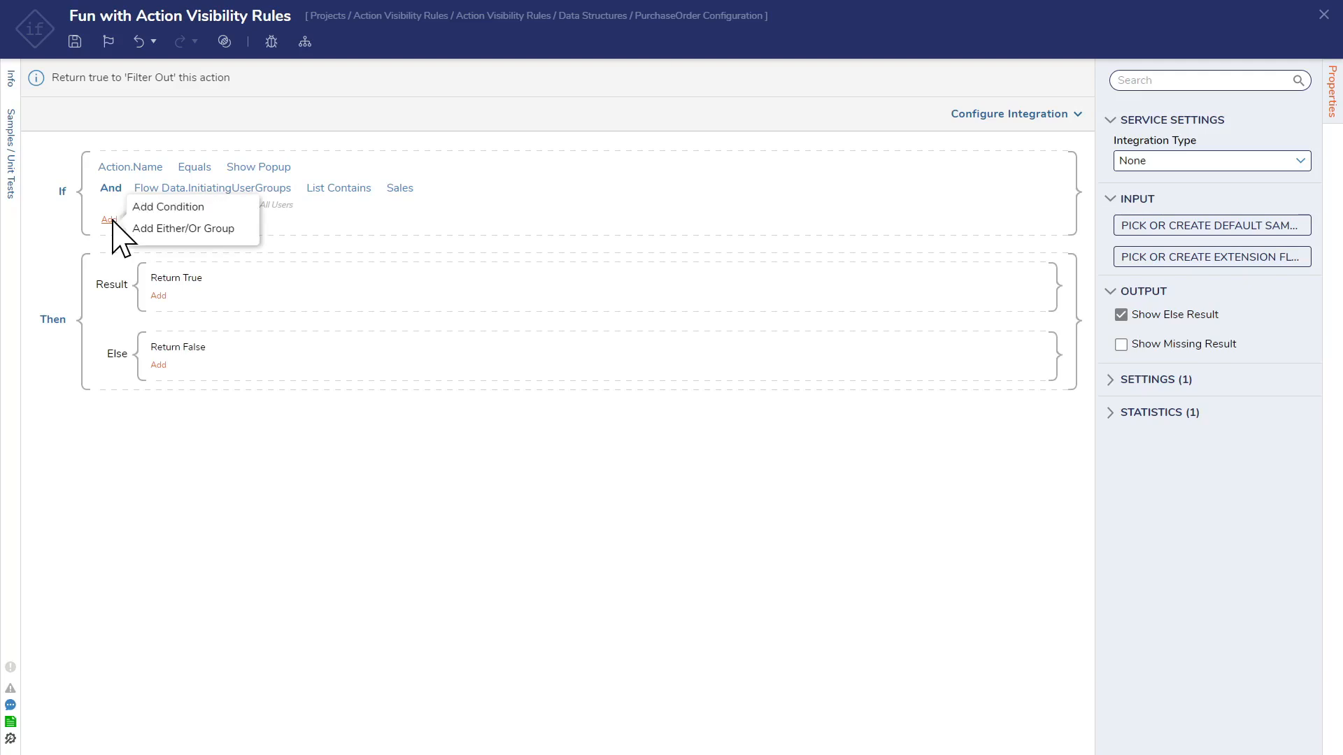
left_click(183, 210)
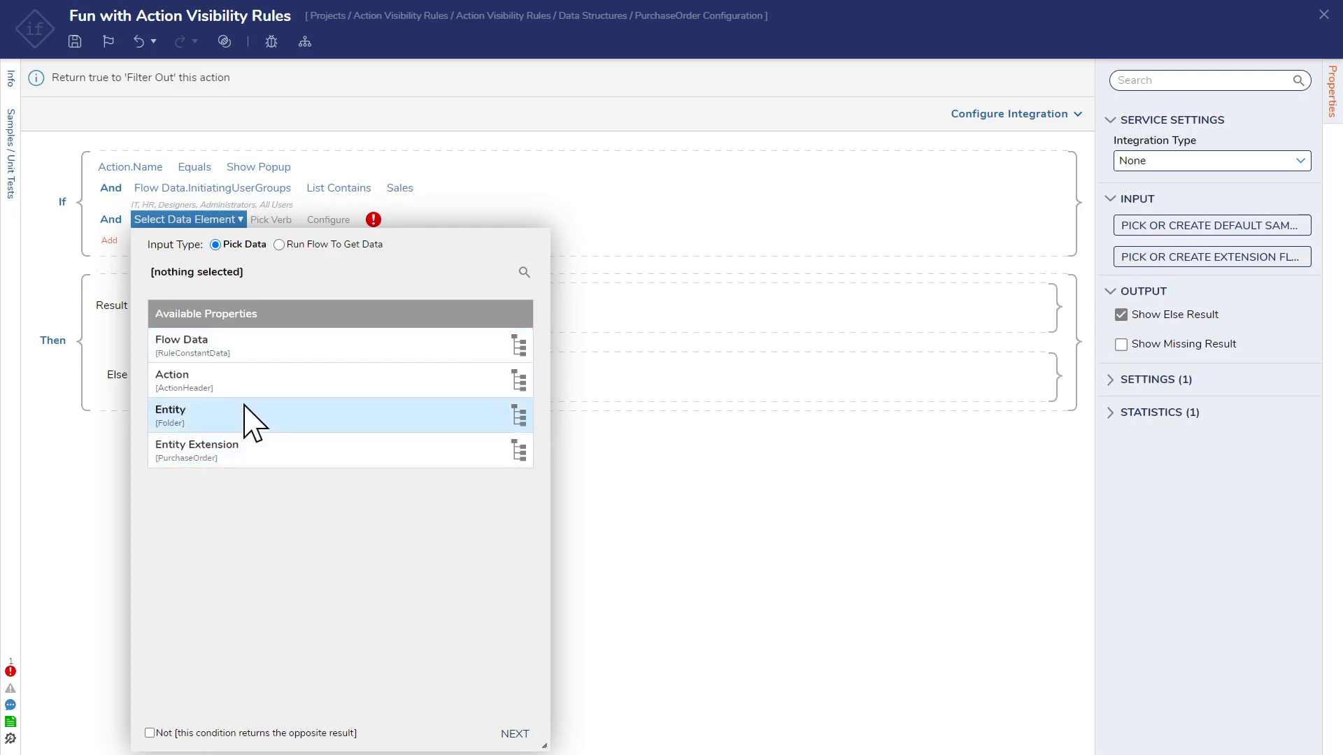
left_click(278, 472)
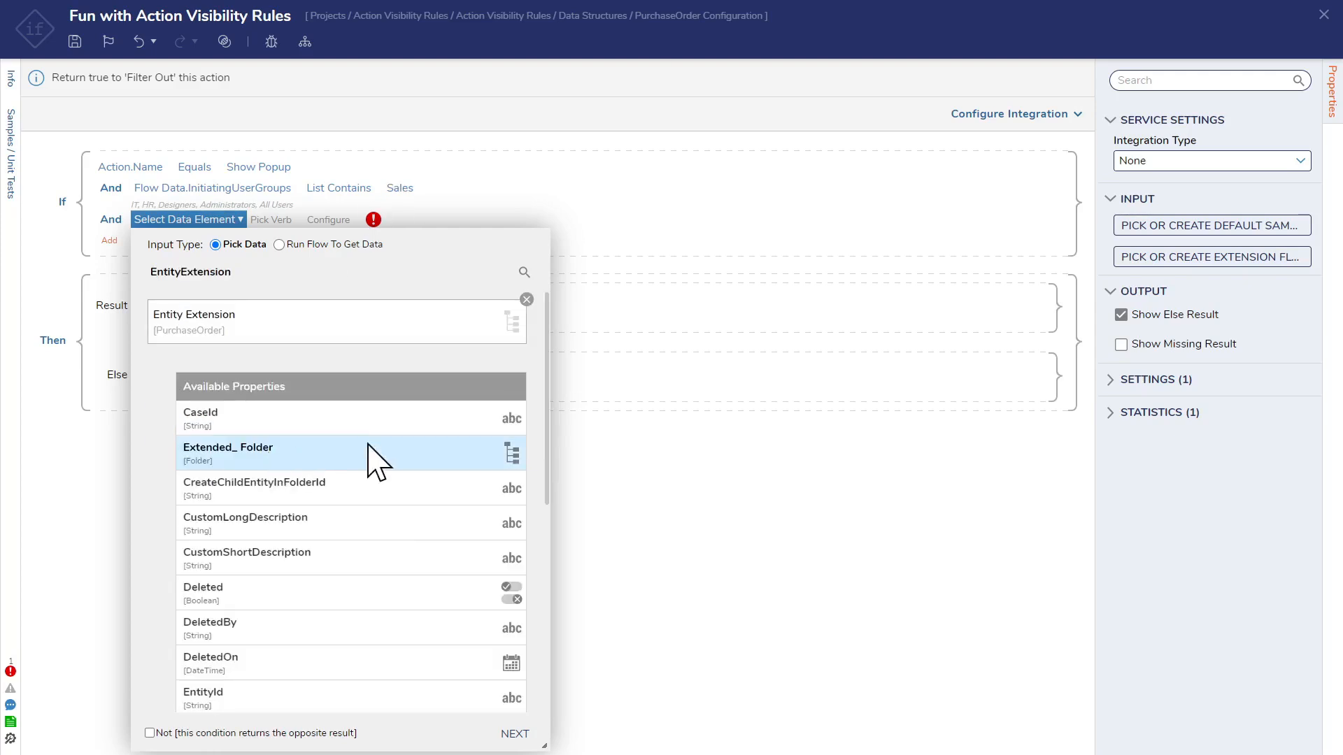
scroll(384, 609, "down", 5)
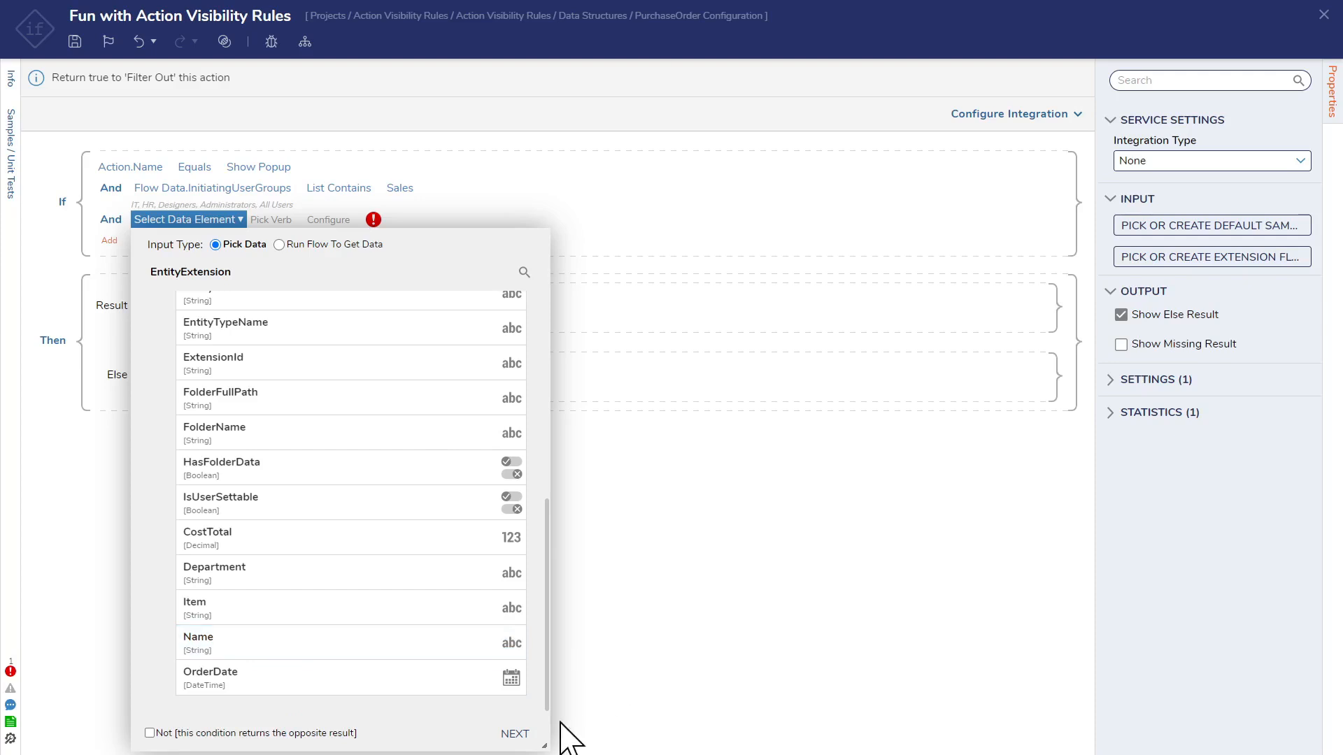
left_click(682, 672)
left_click(383, 221)
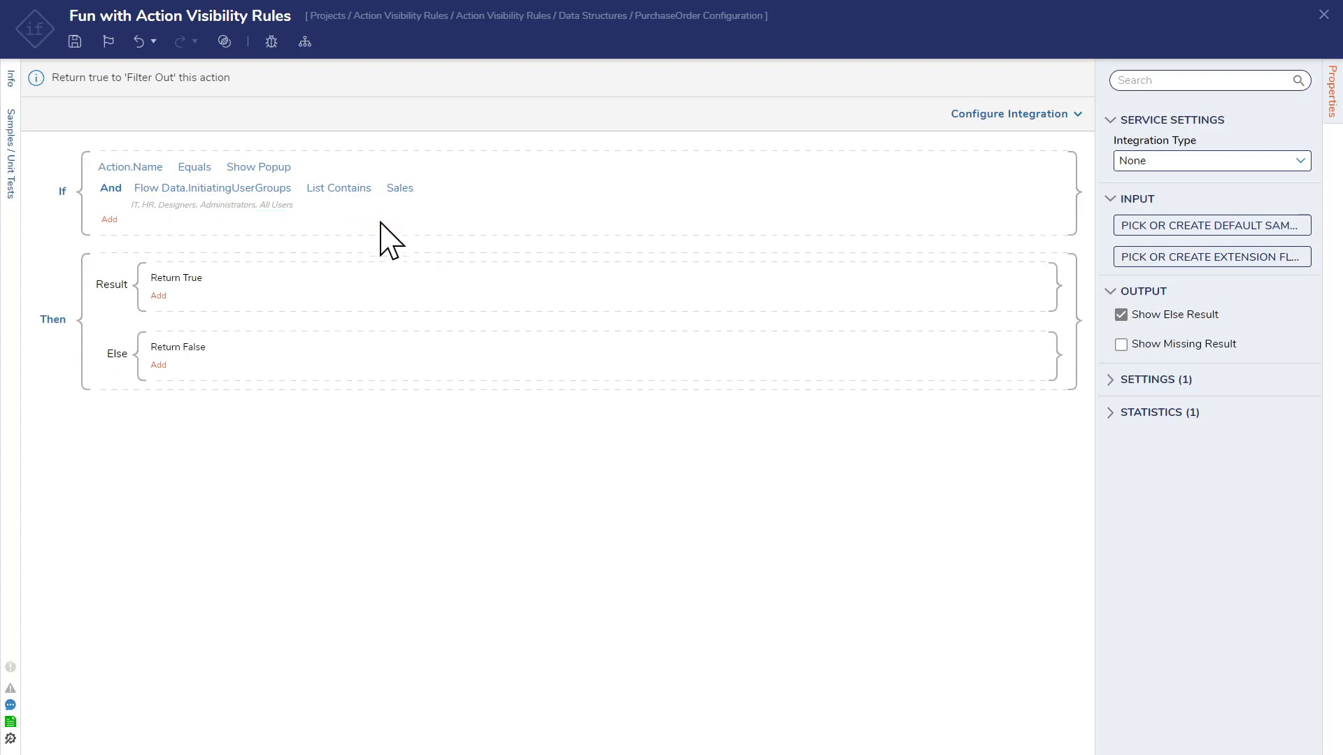
- Save the Fun with Action Visibility Rules rule with its two conditions and return to the PurchaseOrder case definition
left_click(75, 41)
left_click(845, 442)
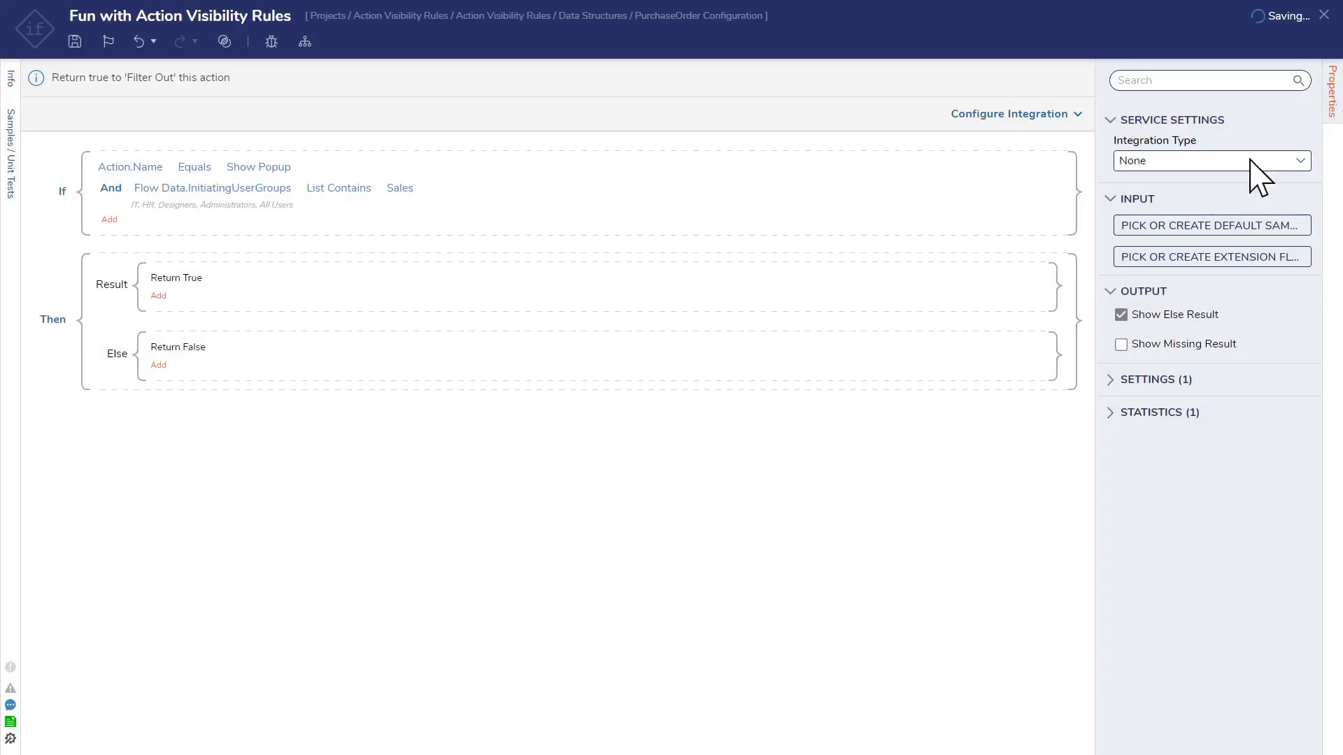
left_click(1324, 14)
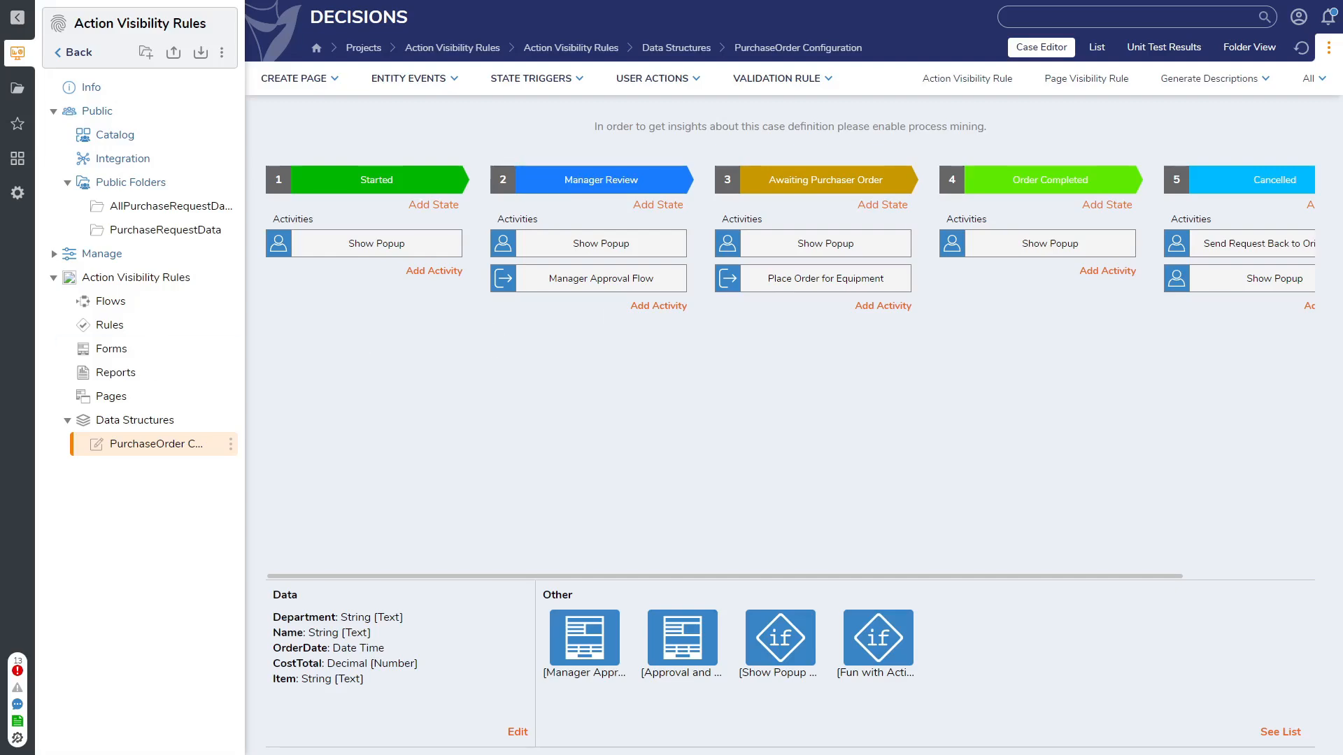
- Compare the actions offered for HR and IT requests in the actions-enabled report, and check the Cancelled state's activities in the PurchaseOrder case
left_click(165, 209)
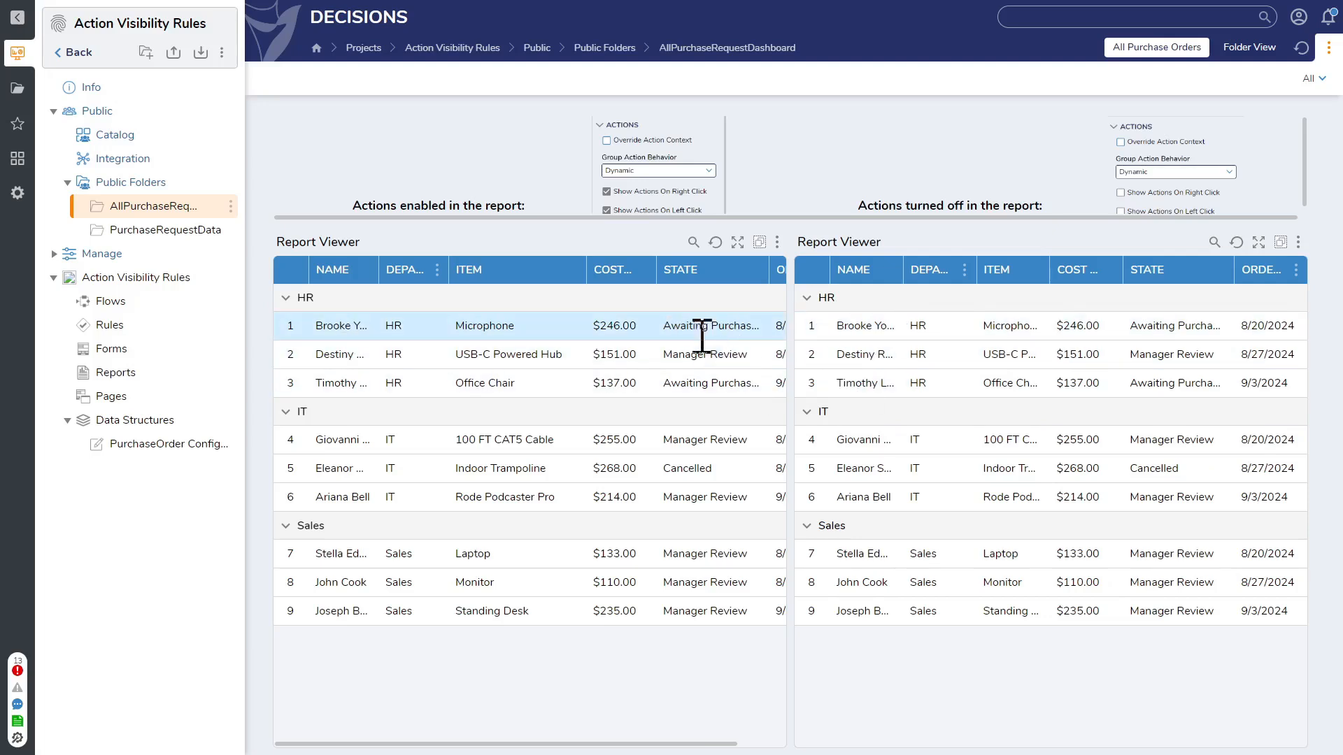
left_click(343, 327)
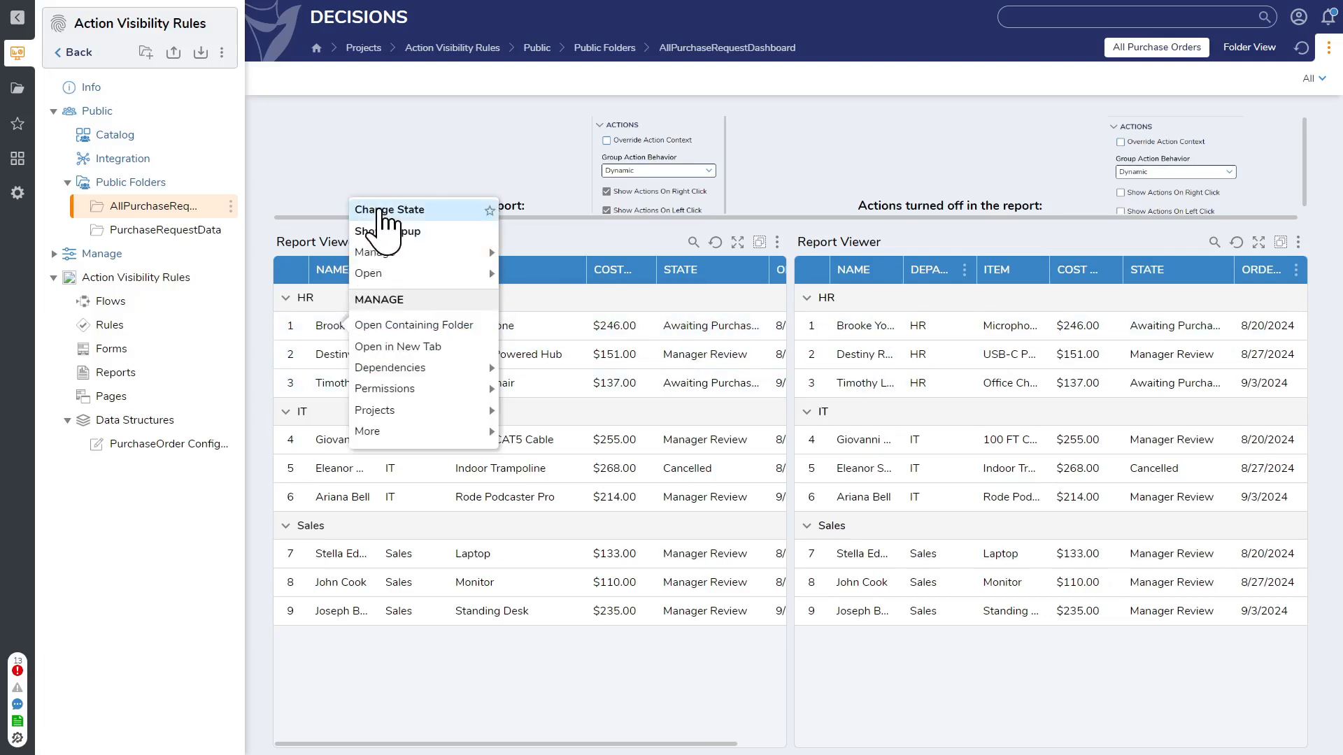
left_click(328, 354)
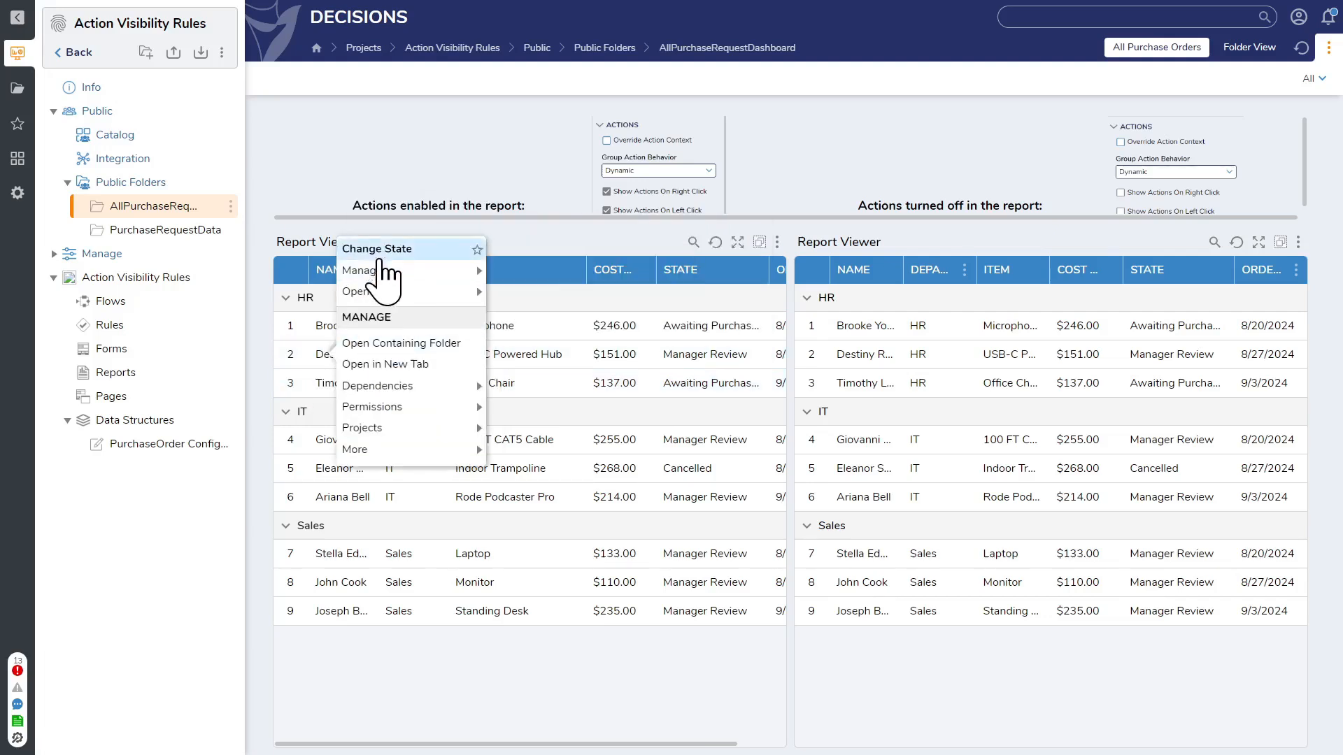
left_click(325, 383)
left_click(323, 440)
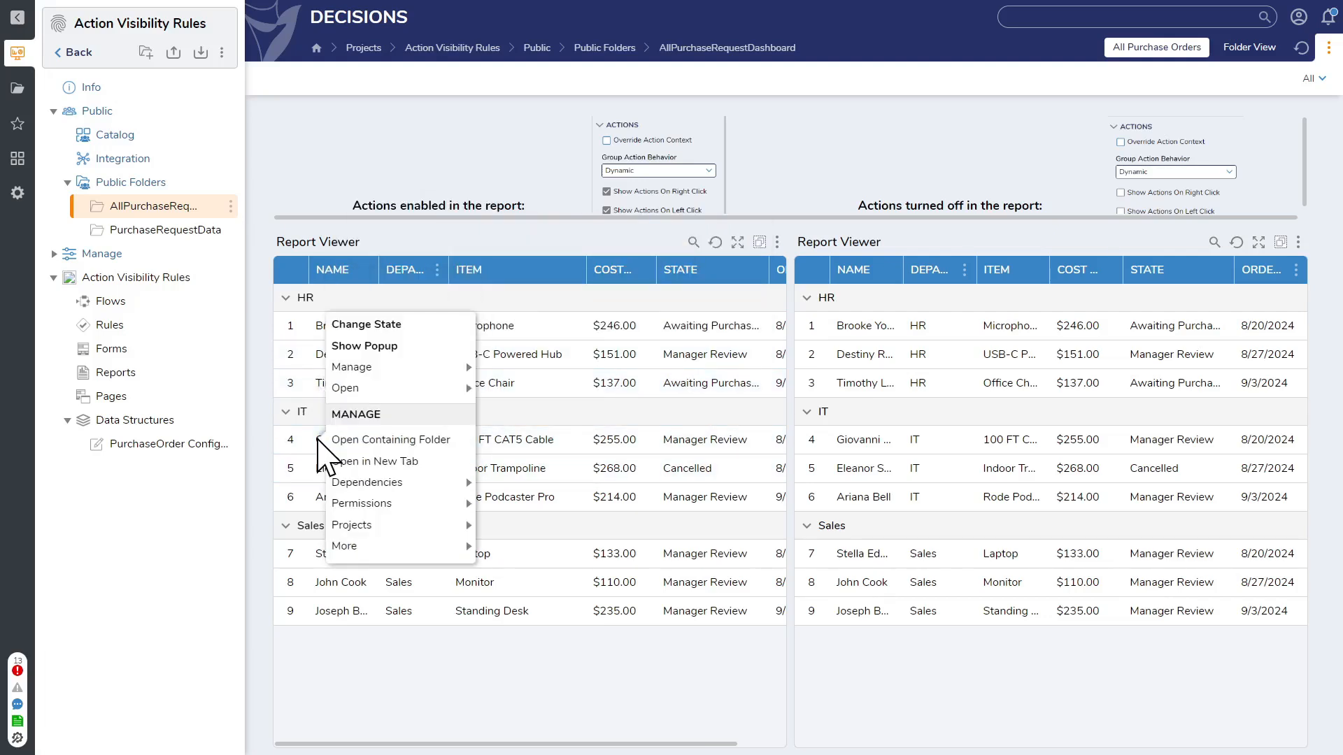
left_click(325, 498)
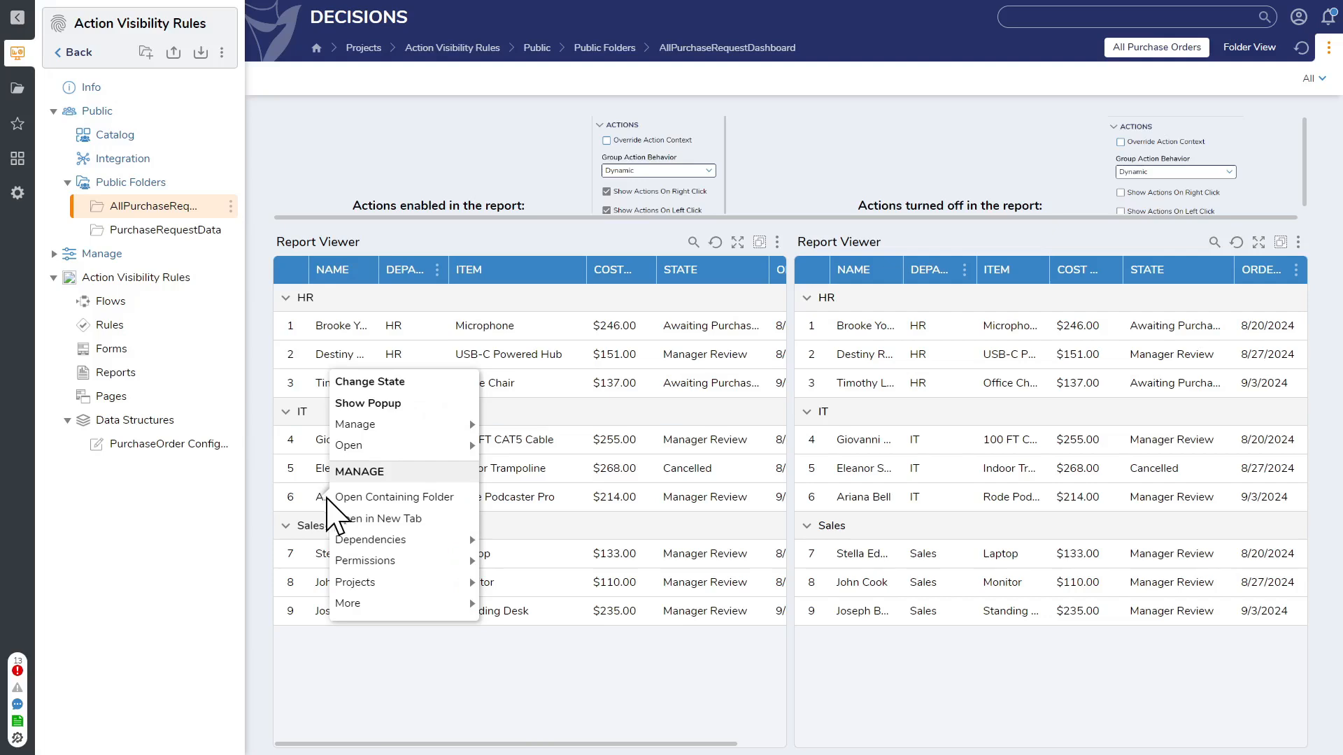
left_click(542, 476)
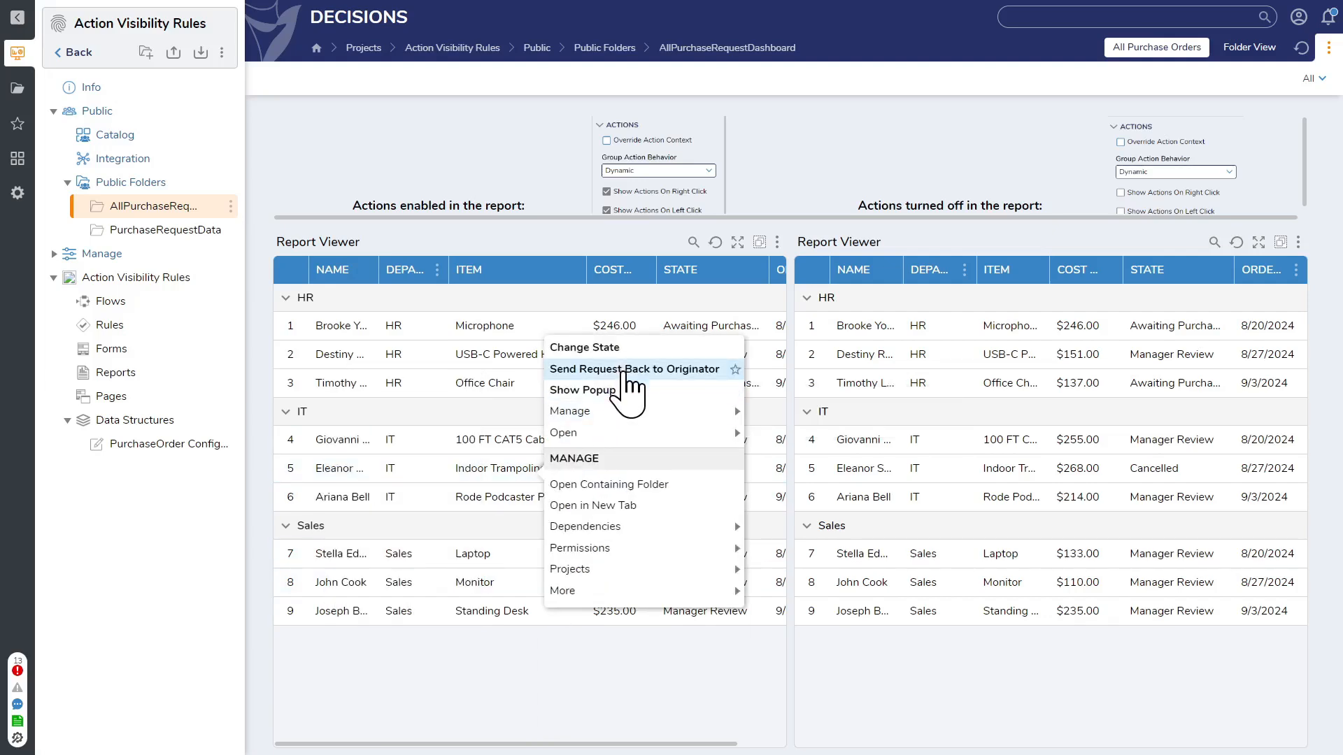
left_click(196, 447)
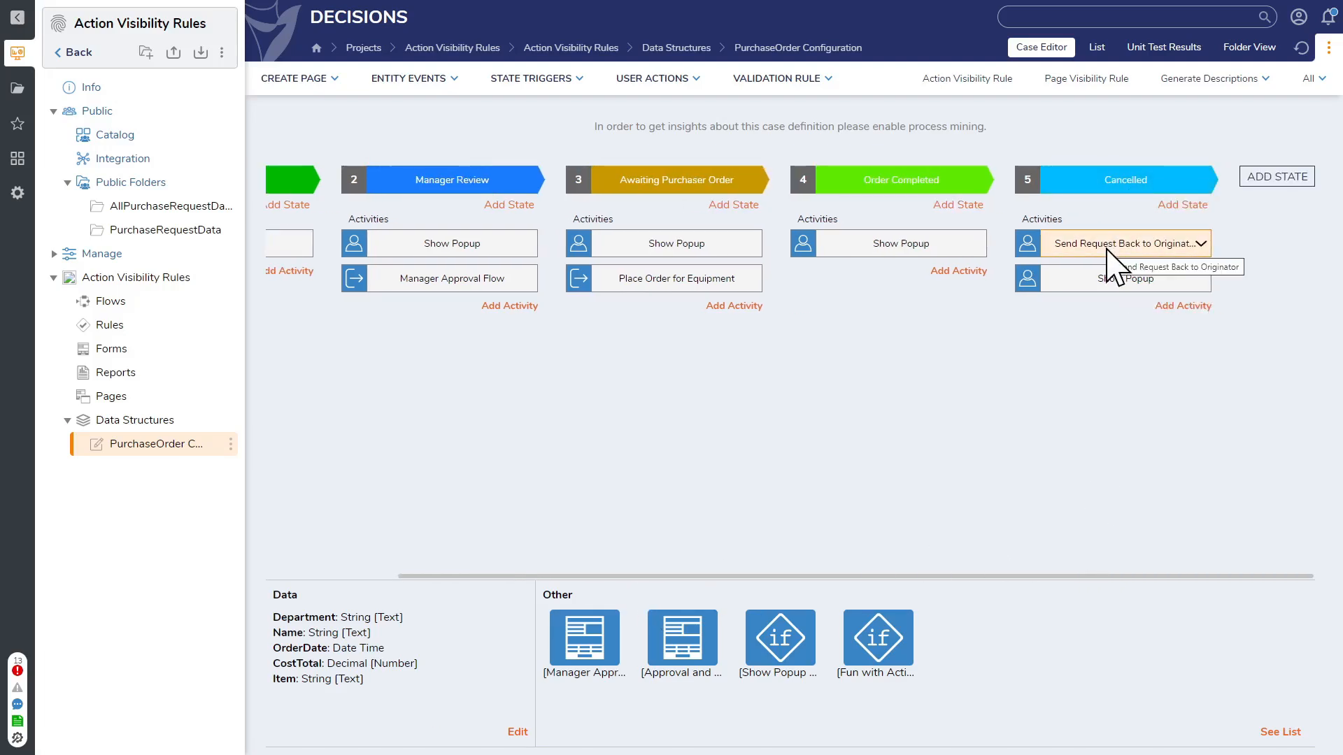
- Review the action settings pictured above the two dashboard reports and open the project's Reports folder
left_click(164, 206)
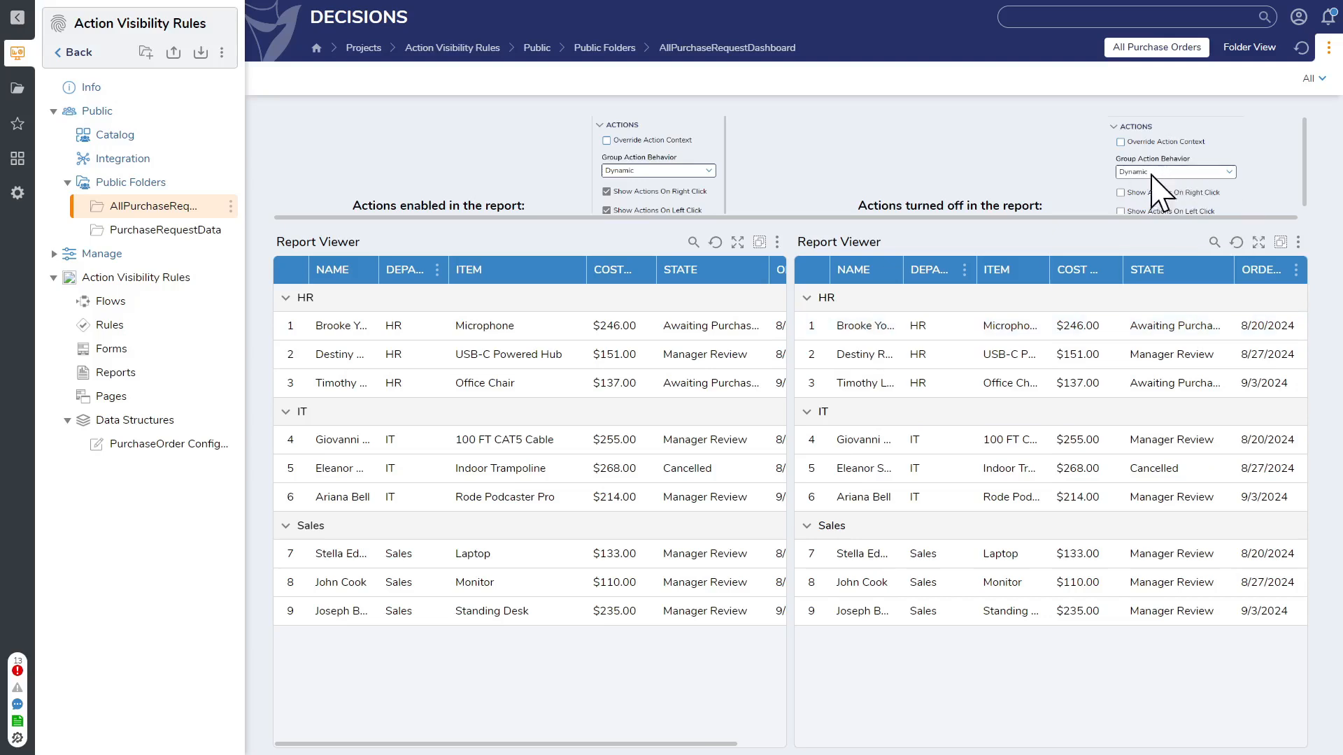
scroll(1166, 181, "down", 1)
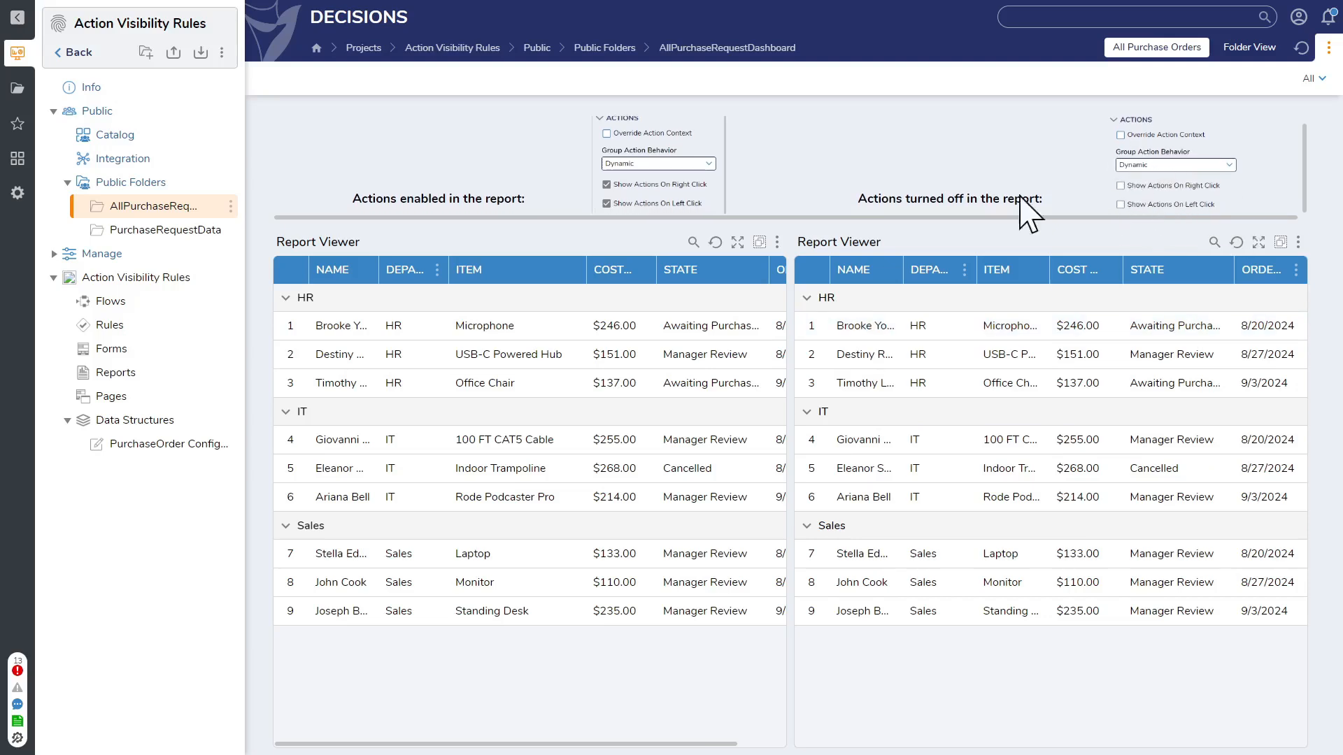
left_click(118, 381)
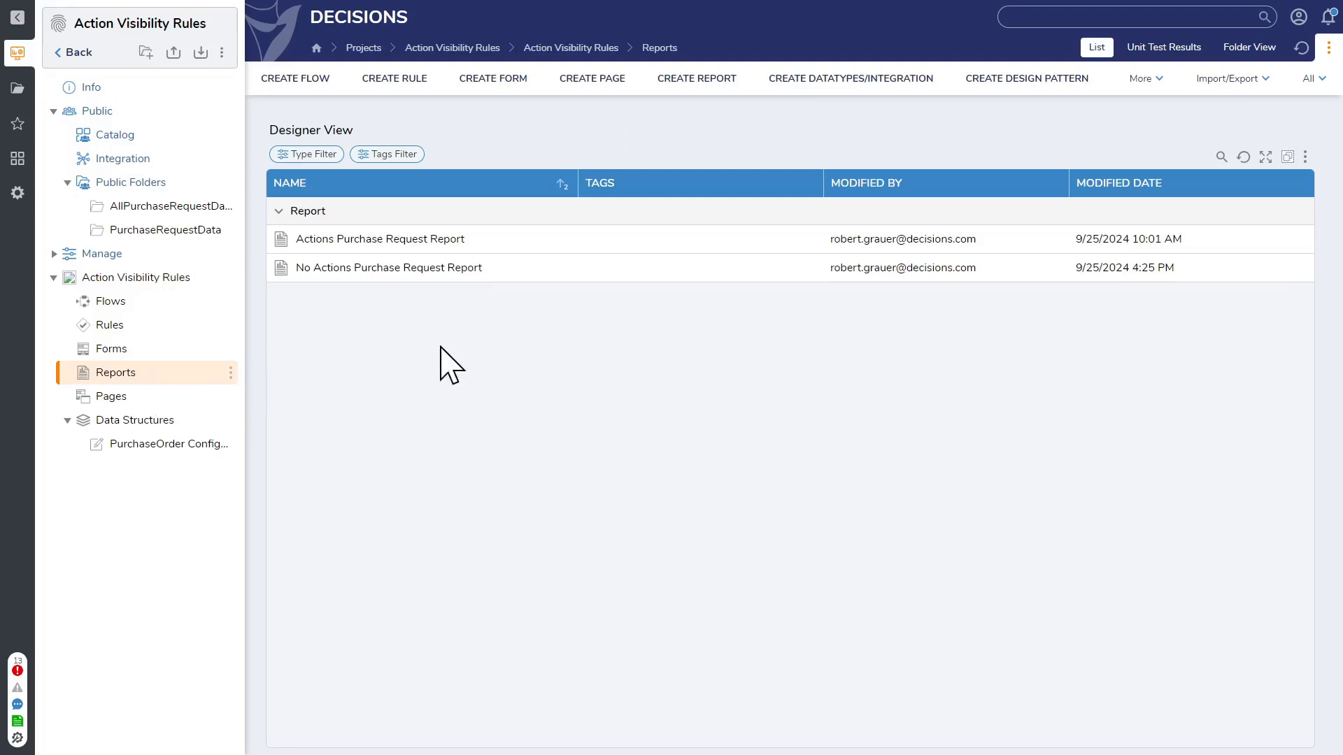
- Review the action settings of the No Actions Purchase Request Report and close the report
left_click(387, 272)
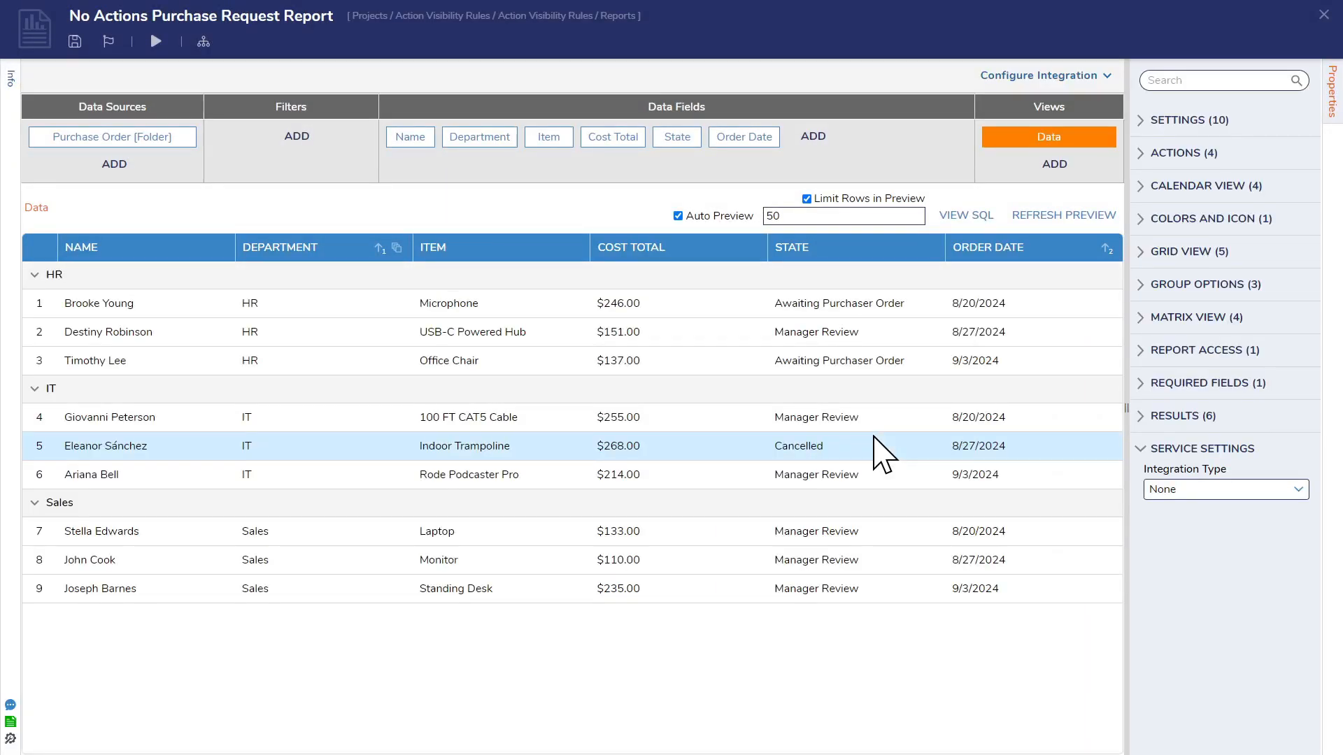
left_click(1182, 152)
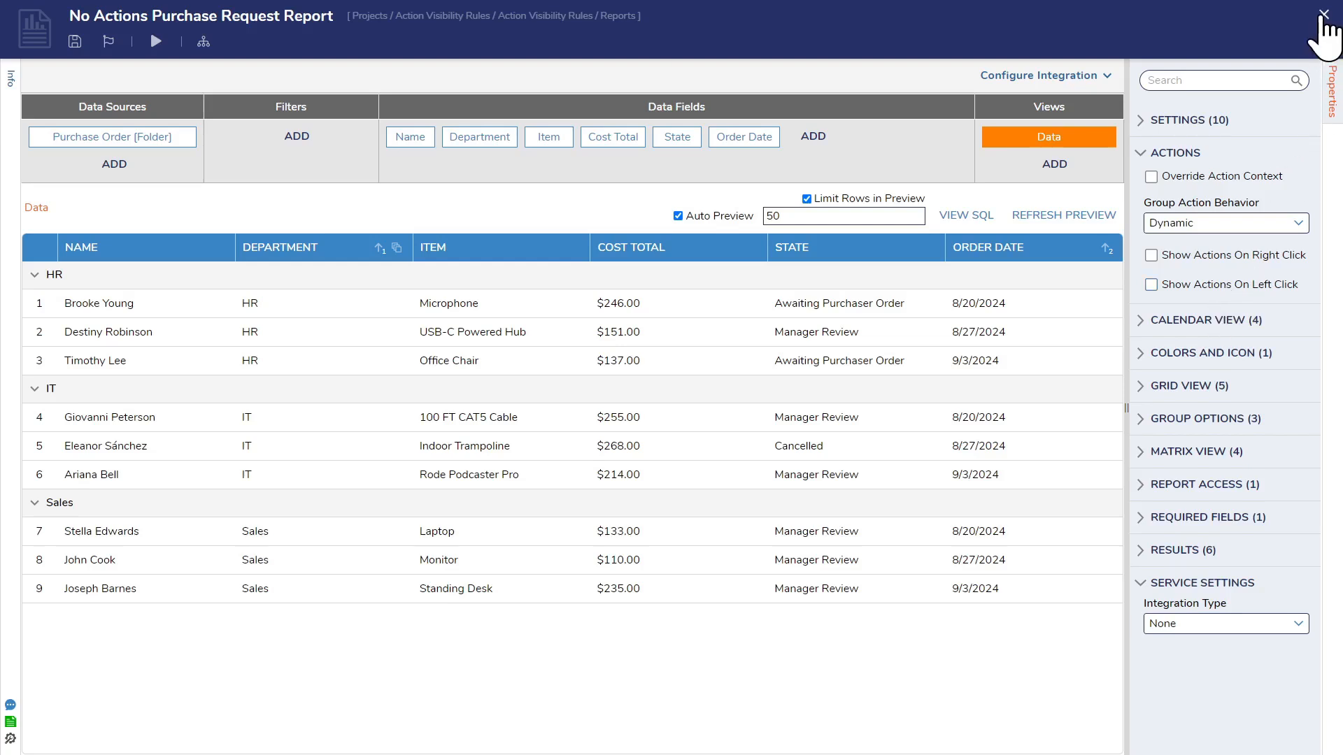
left_click(1324, 16)
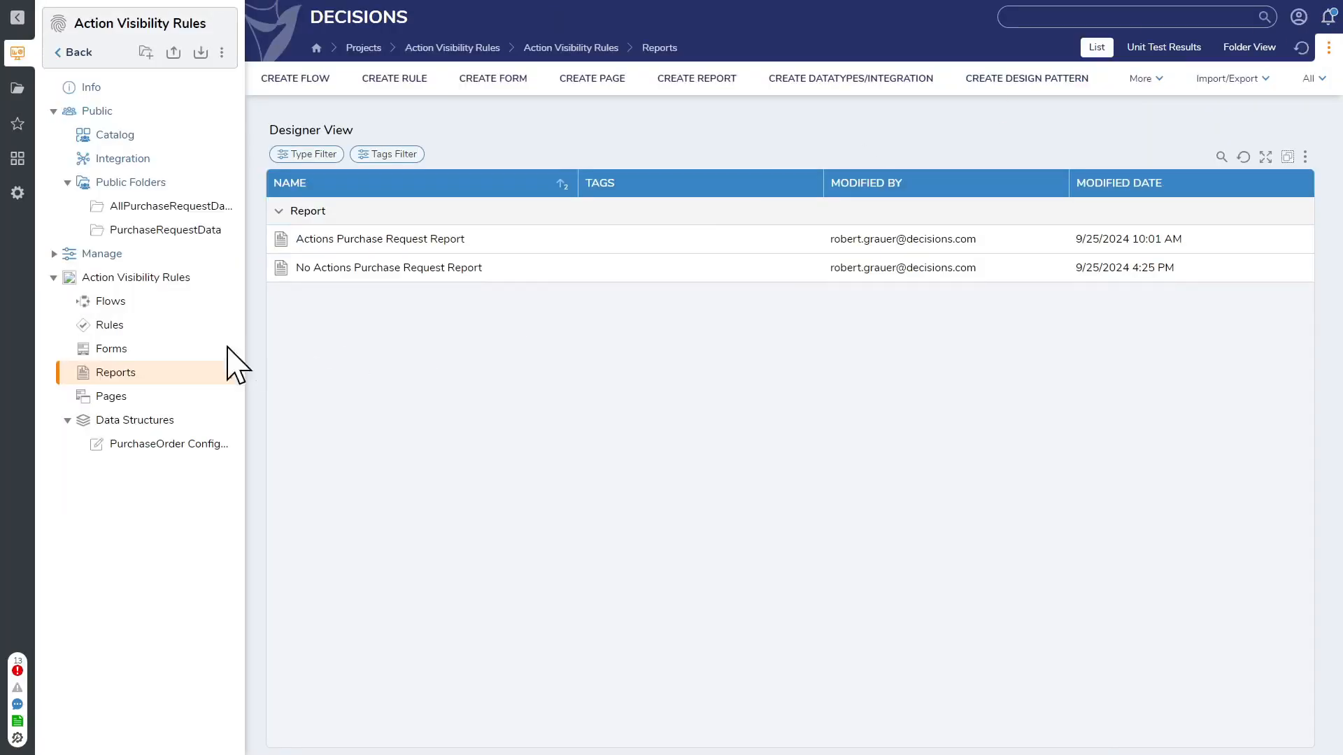
- Open the All Purchase Orders page and review the view and behavior settings of the actions-off report viewer
left_click(105, 397)
double_click(341, 240)
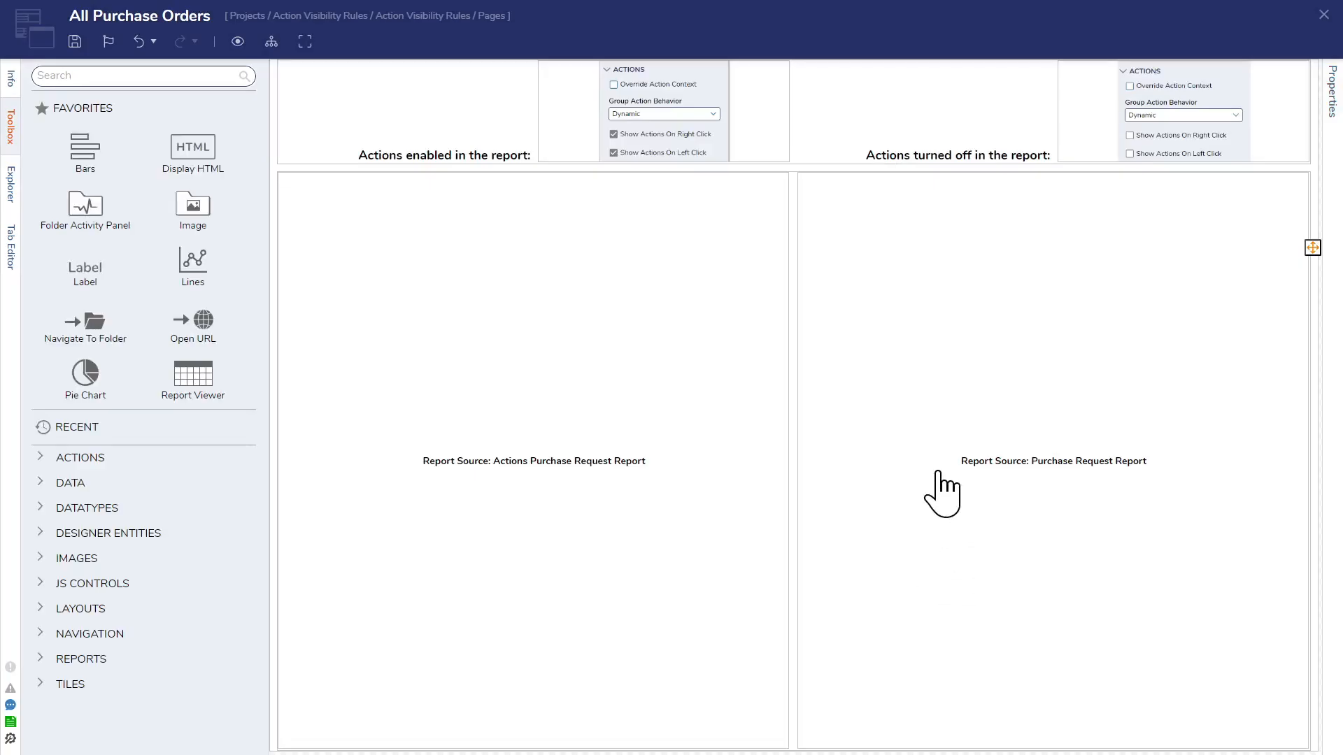
left_click(979, 444)
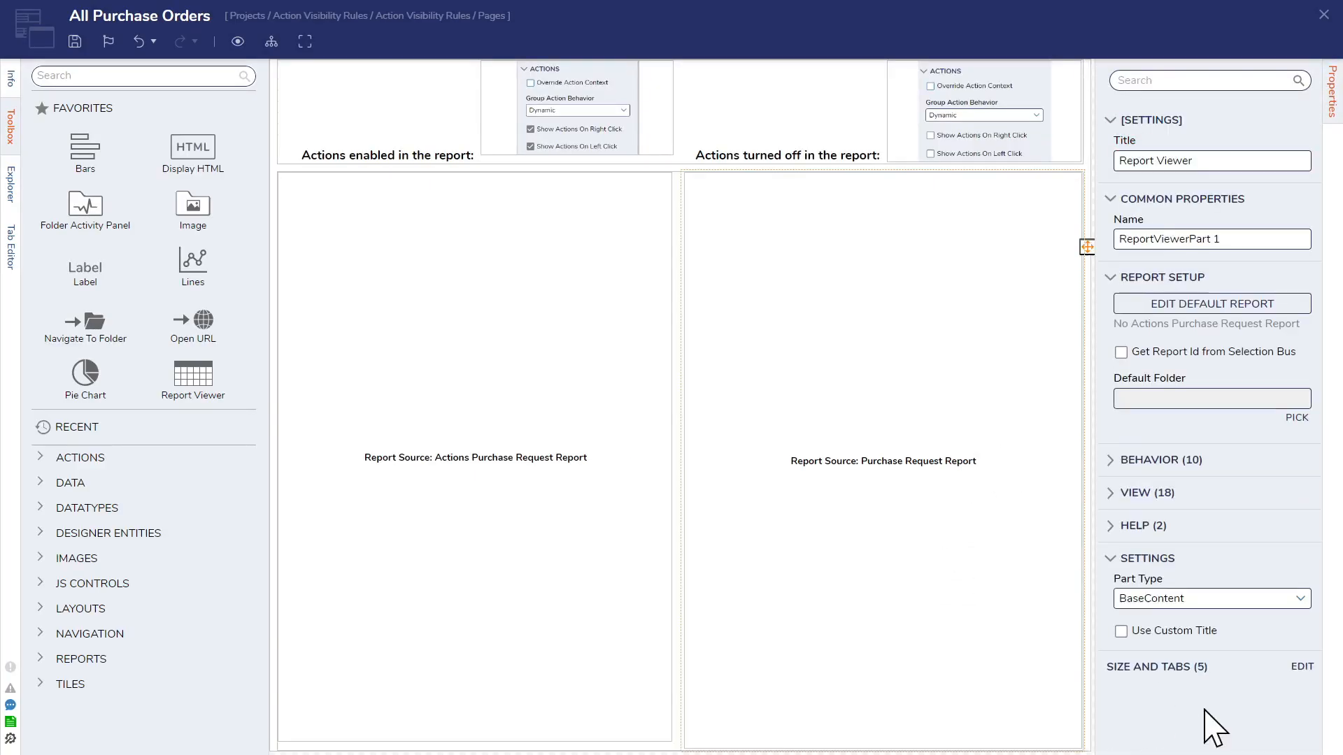
left_click(1151, 493)
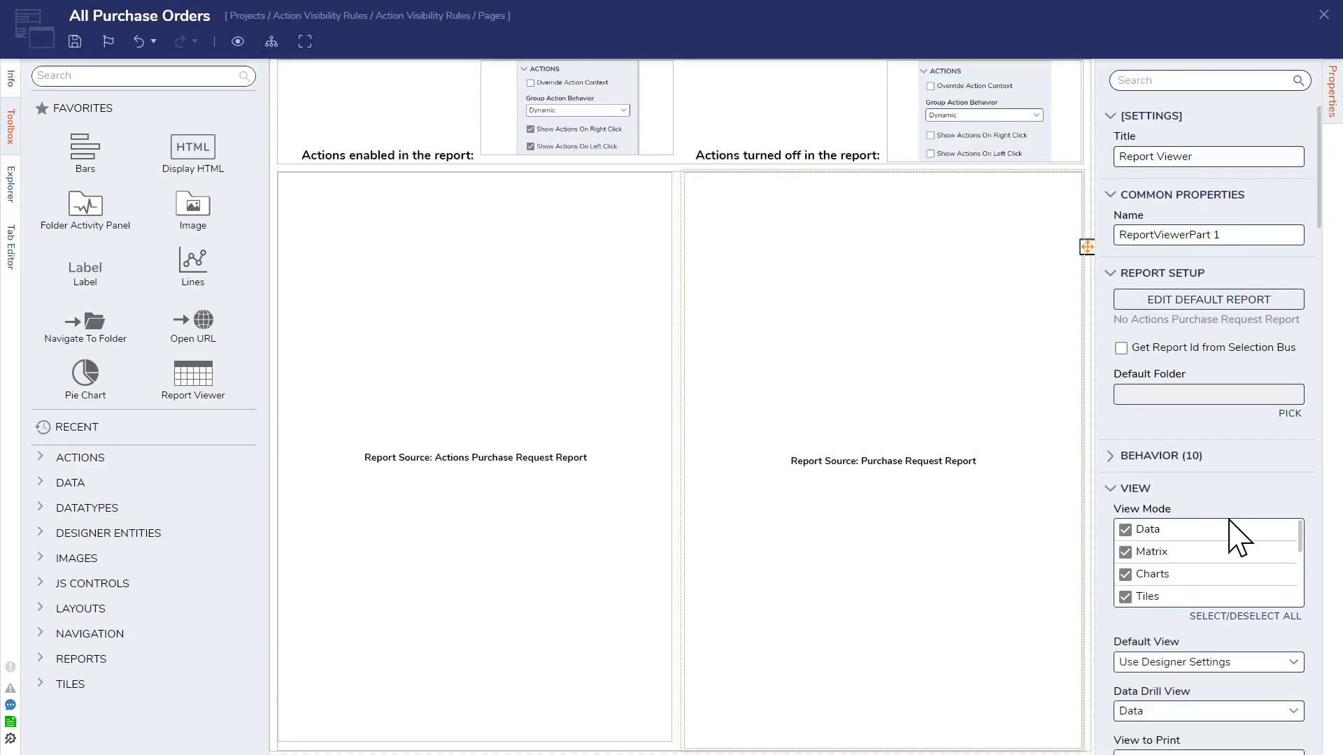
scroll(1314, 553, "down", 5)
scroll(1319, 553, "up", 5)
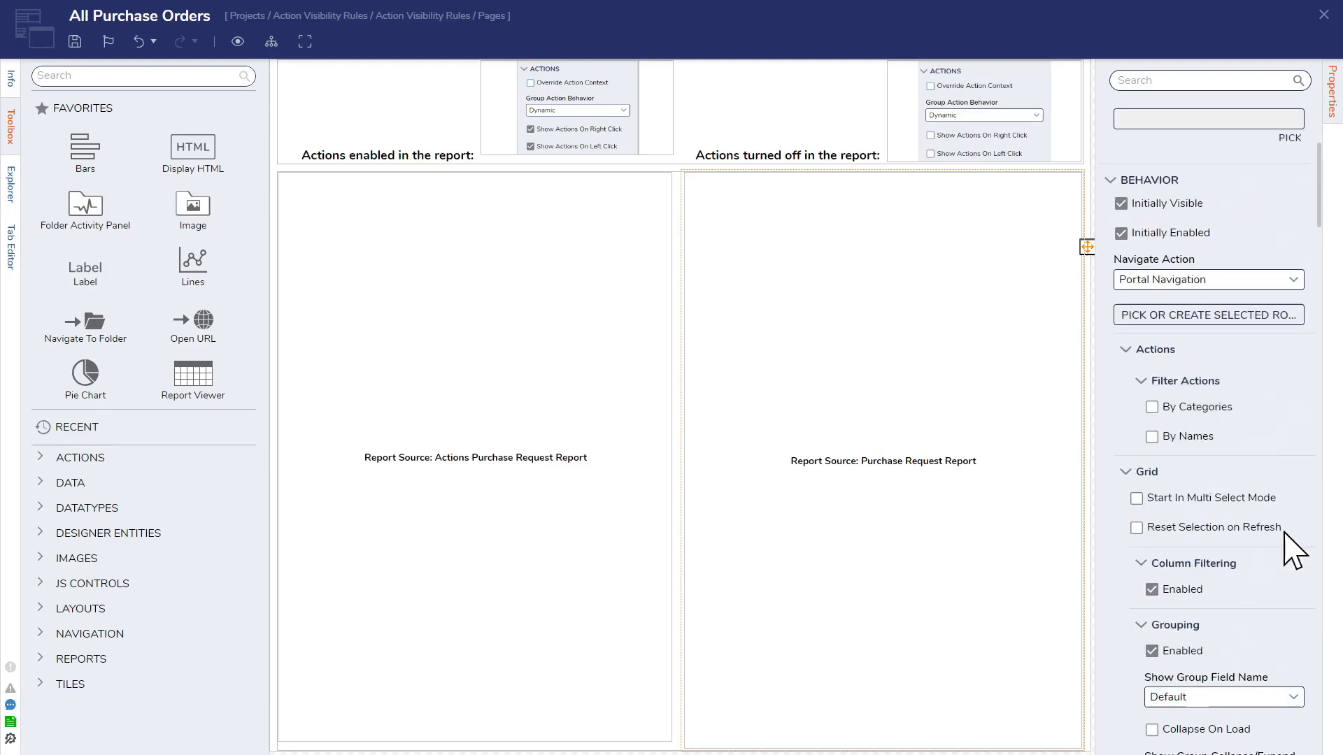
- Try filtering the viewer's actions by categories and by the name Show Popup, and turn both filters off
left_click(1190, 409)
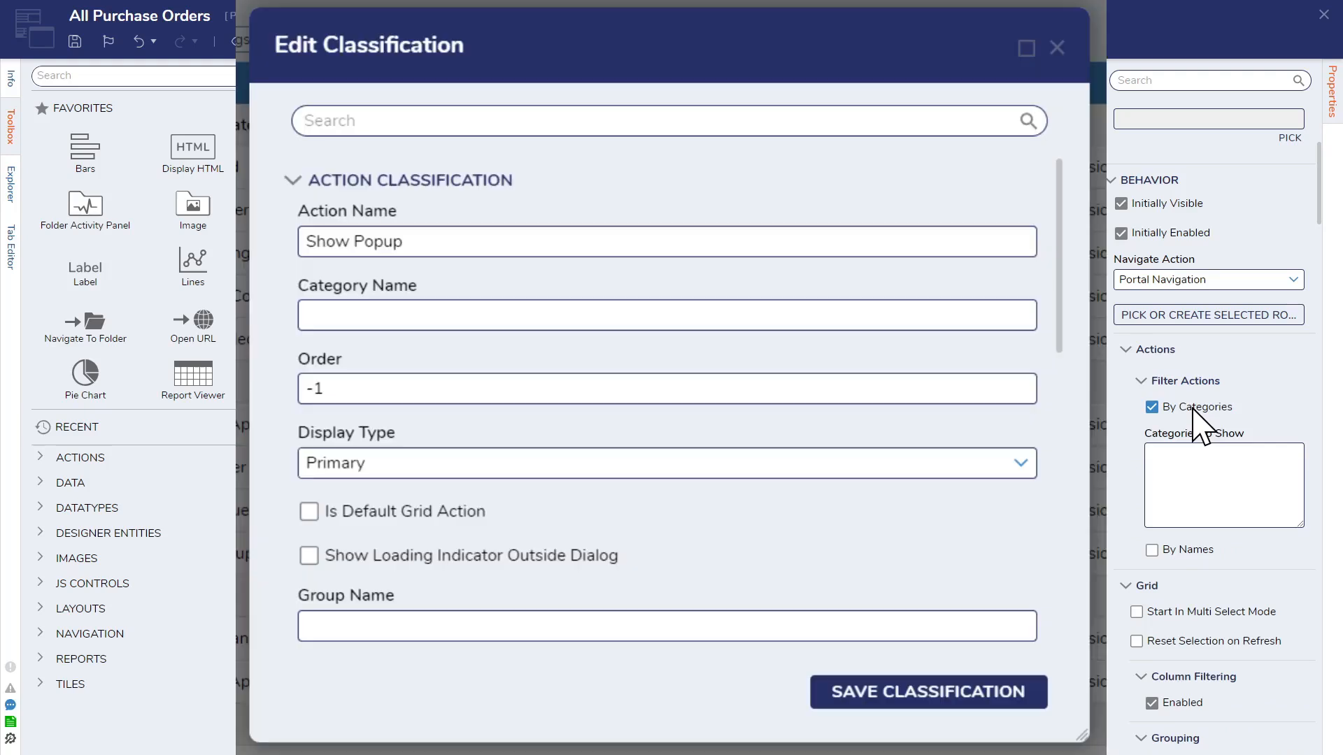
left_click(1192, 408)
left_click(1194, 437)
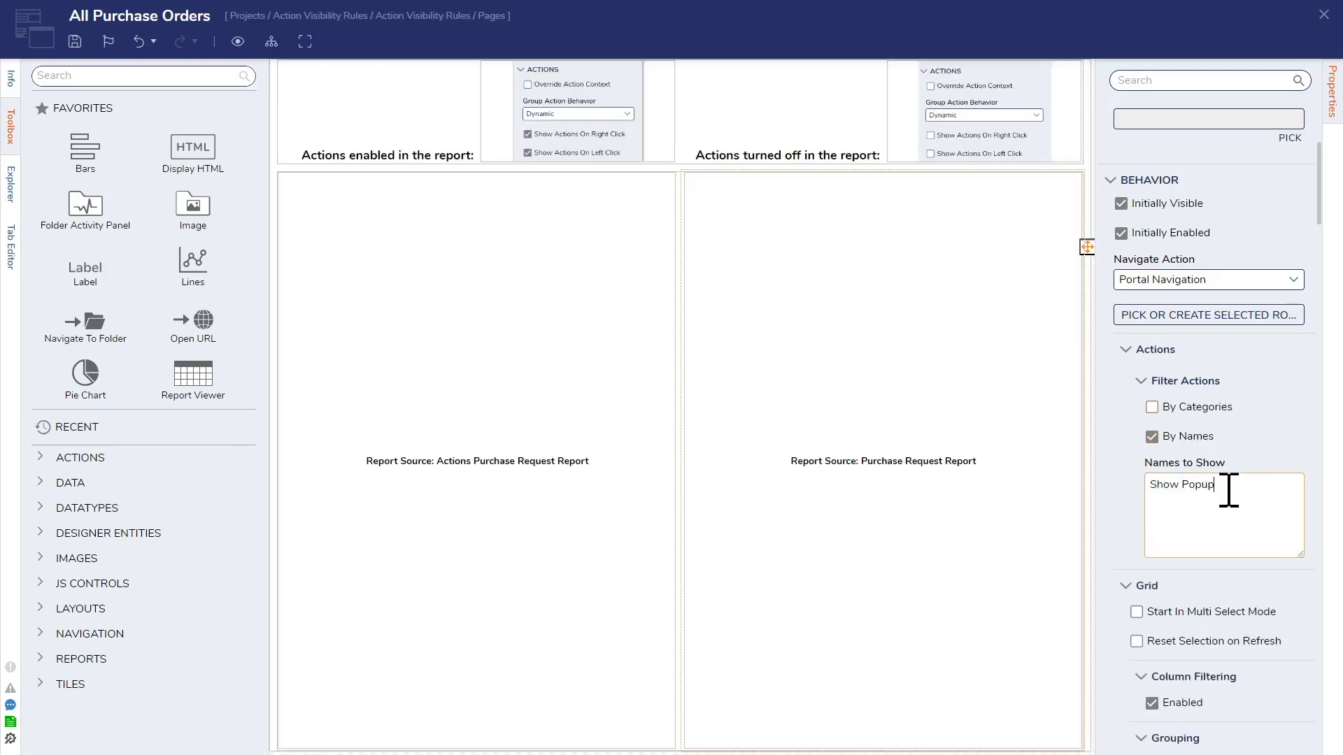
left_click_drag(1240, 500, 1143, 501)
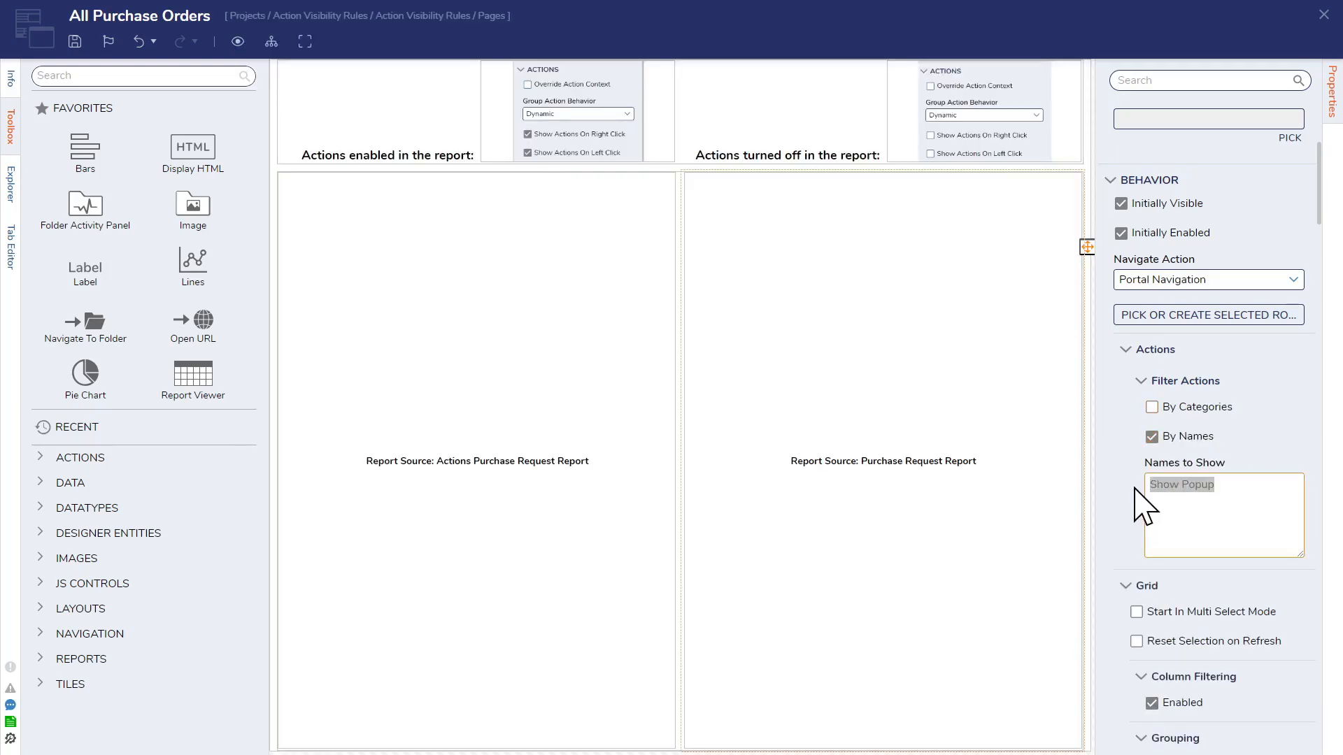
left_click(1245, 507)
left_click_drag(1232, 486, 1142, 500)
left_click(1156, 438)
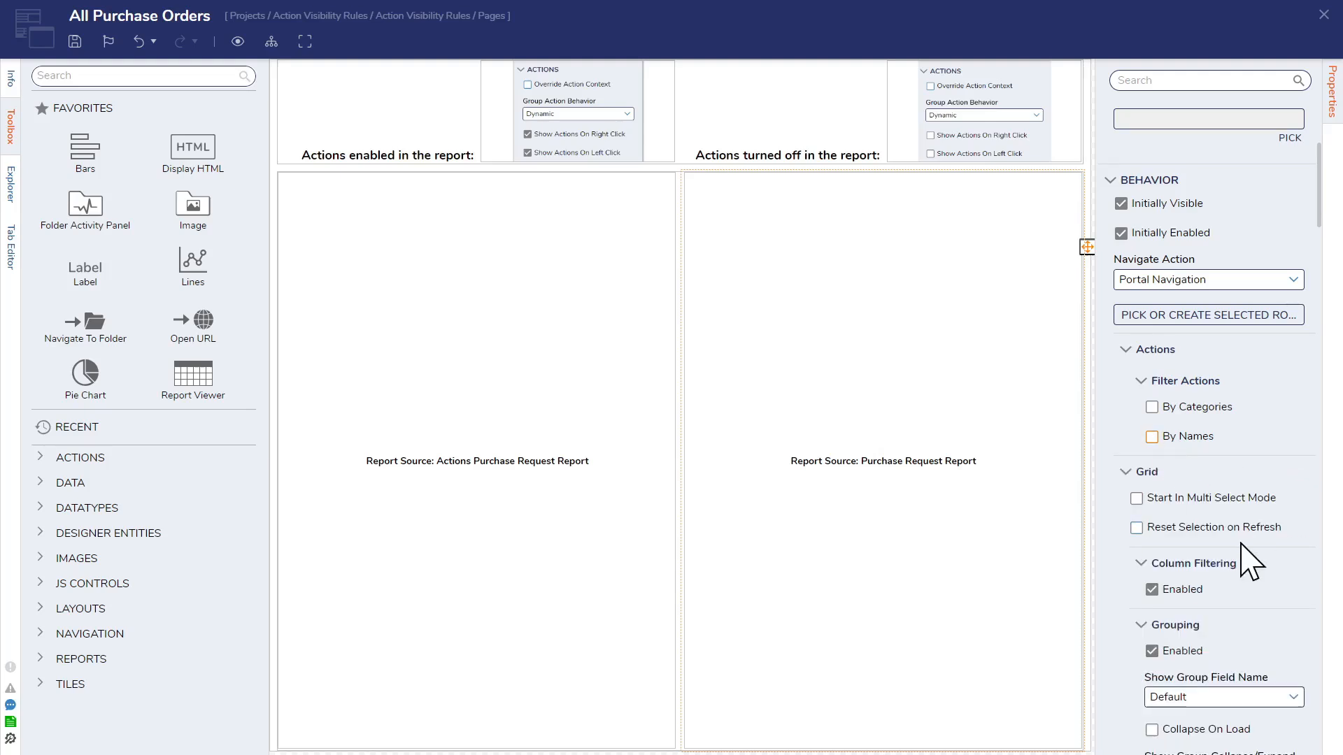
- Enable Show Actions On Right Click in the viewer's default report, save the report and return to the page
left_click(899, 412)
left_click(1191, 307)
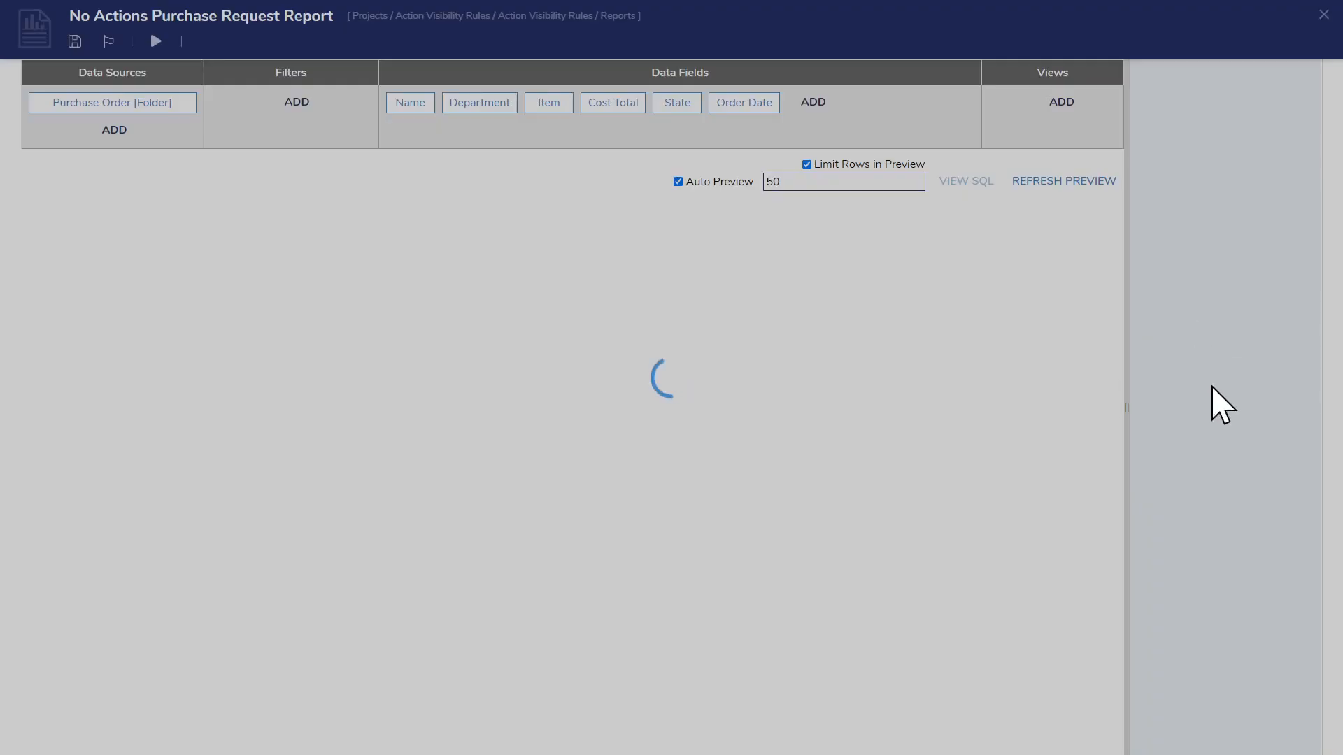
left_click(1198, 152)
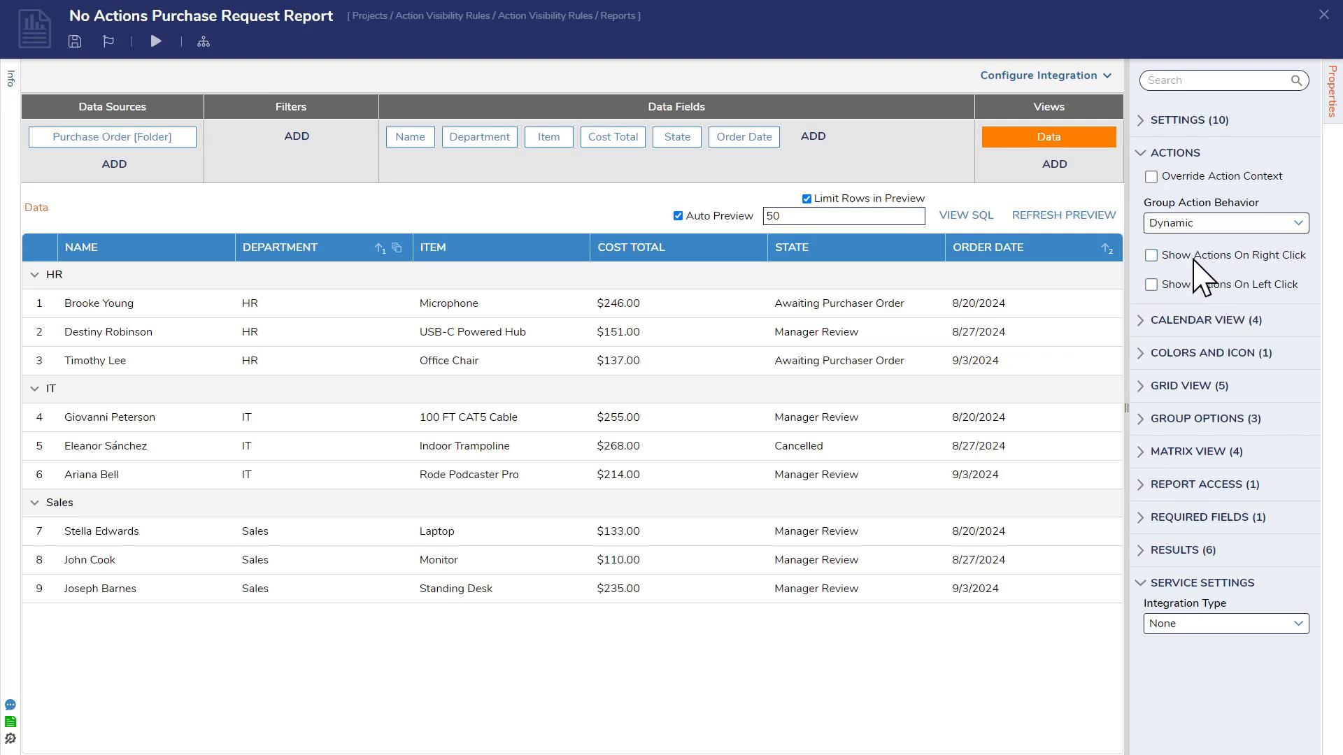
left_click(1194, 256)
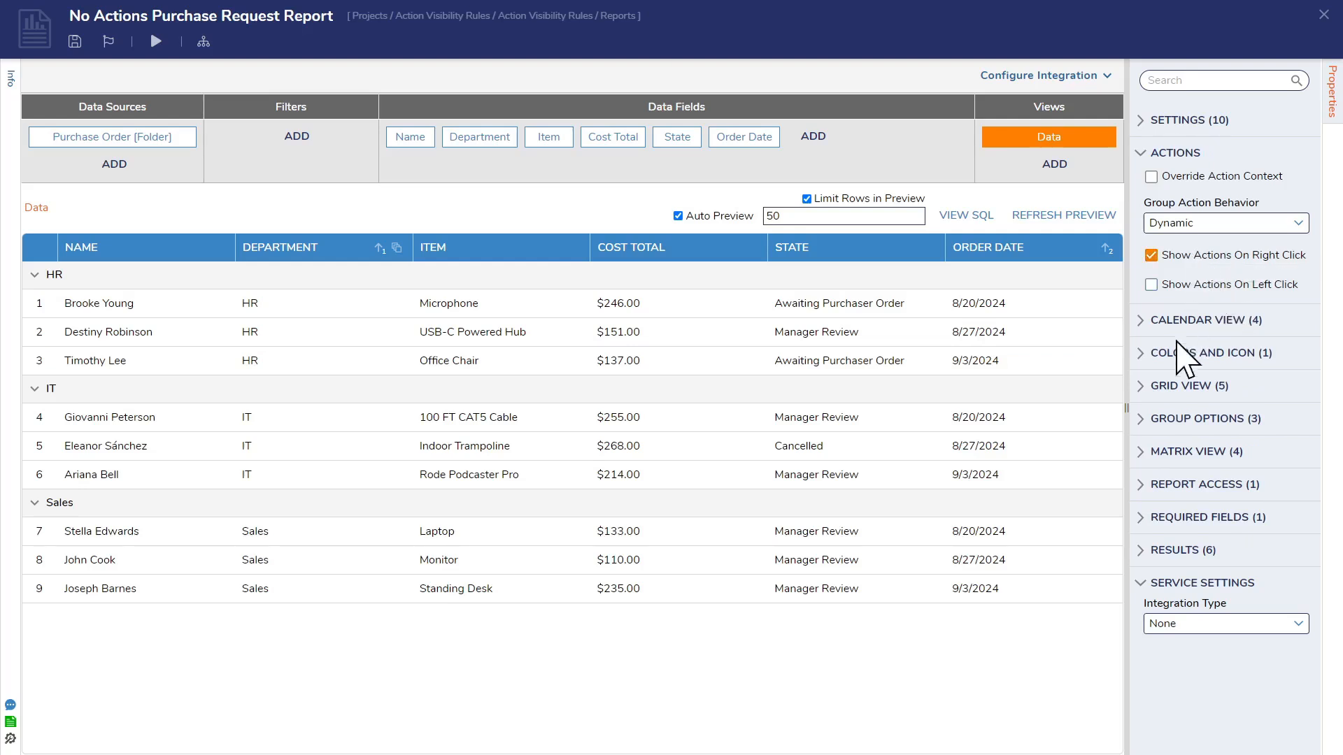
left_click(75, 42)
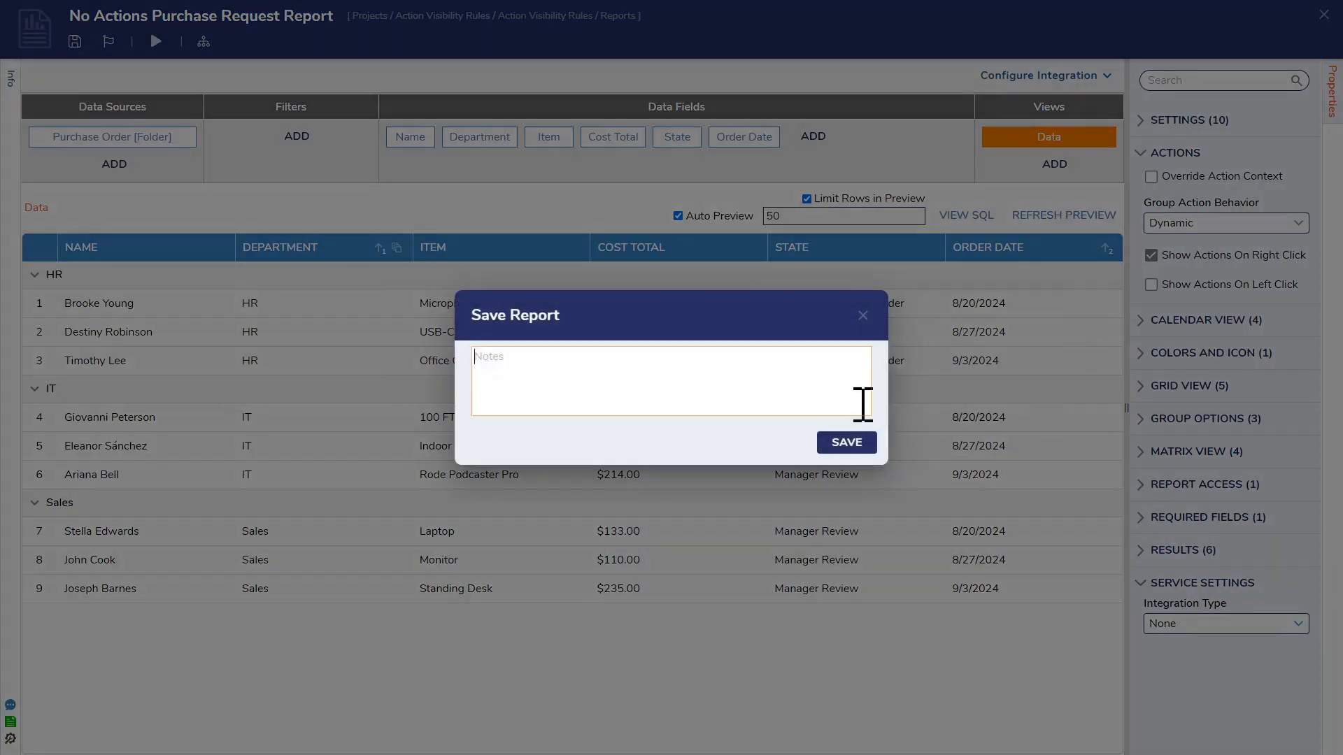
left_click(845, 443)
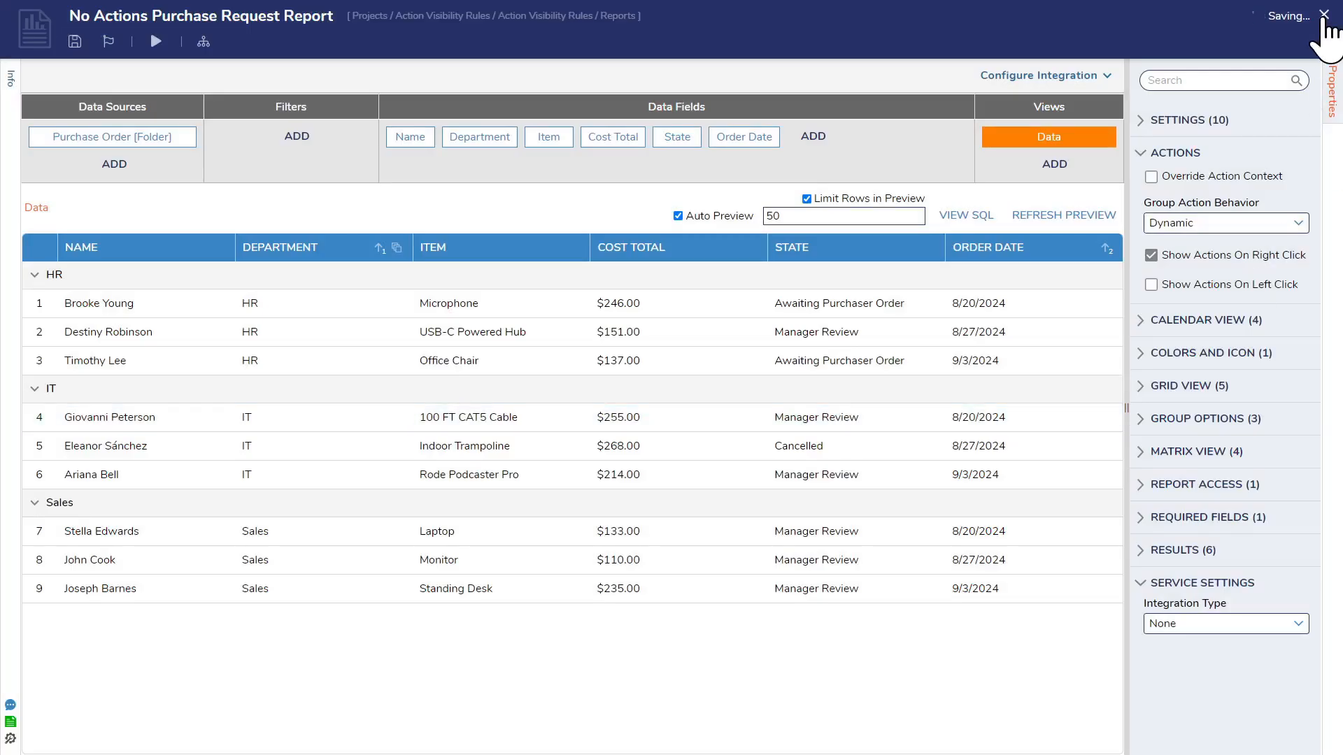
left_click(1324, 15)
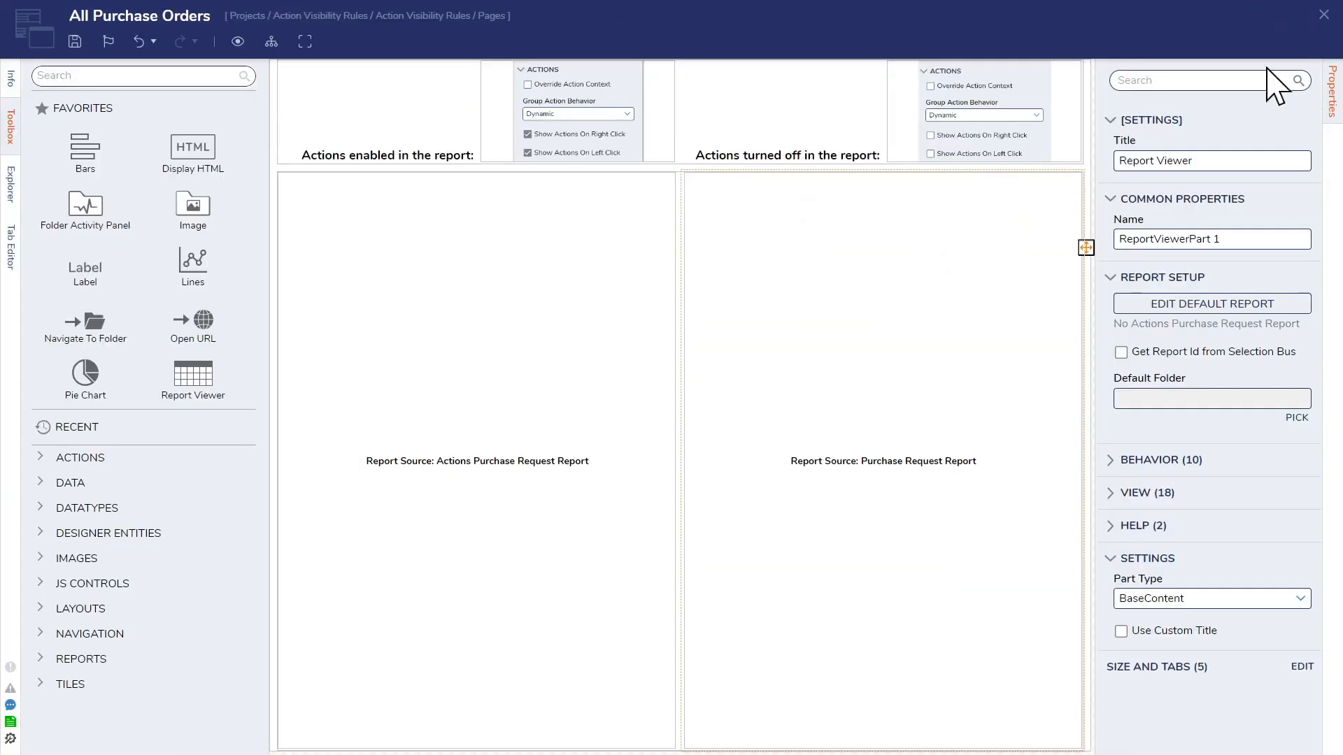
- Filter the actions-off viewer's actions by name to show only Show Popup, then save and close the page
left_click(1140, 494)
scroll(1155, 590, "down", 5)
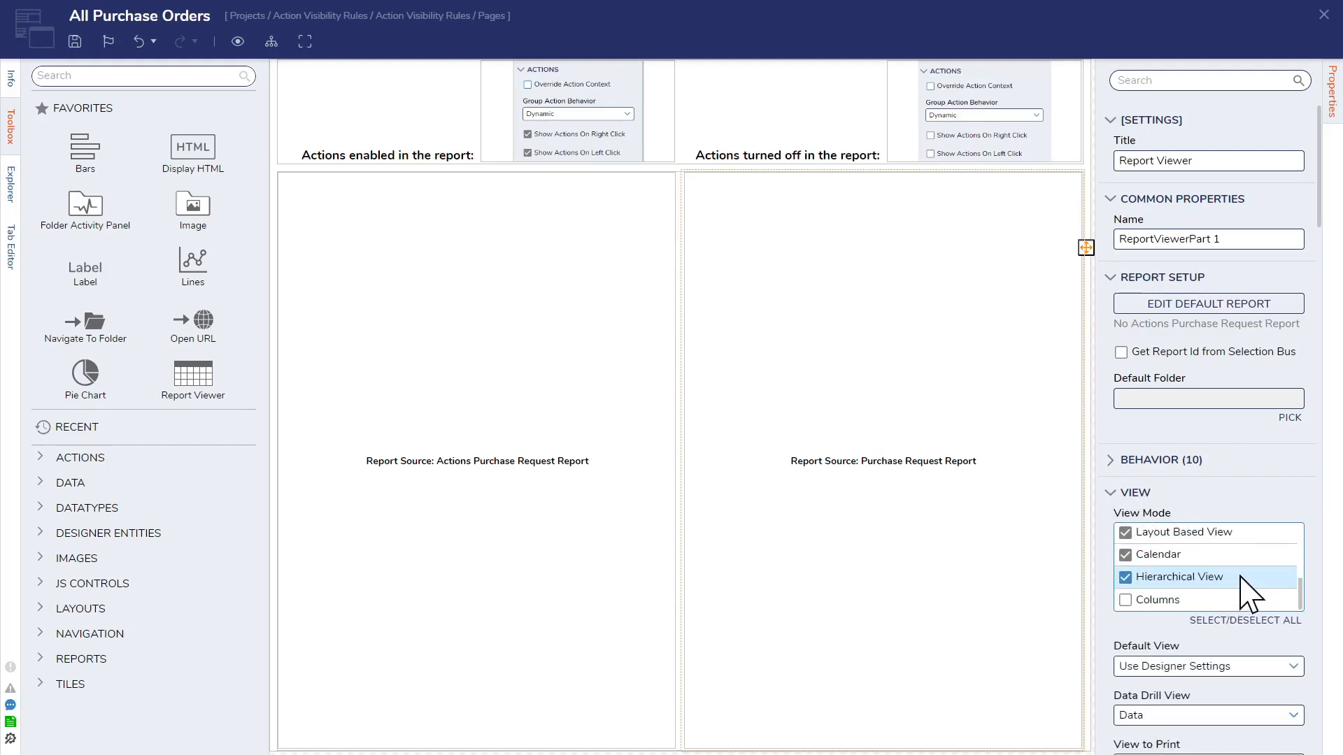
left_click(1161, 490)
left_click(1155, 460)
scroll(1193, 525, "down", 5)
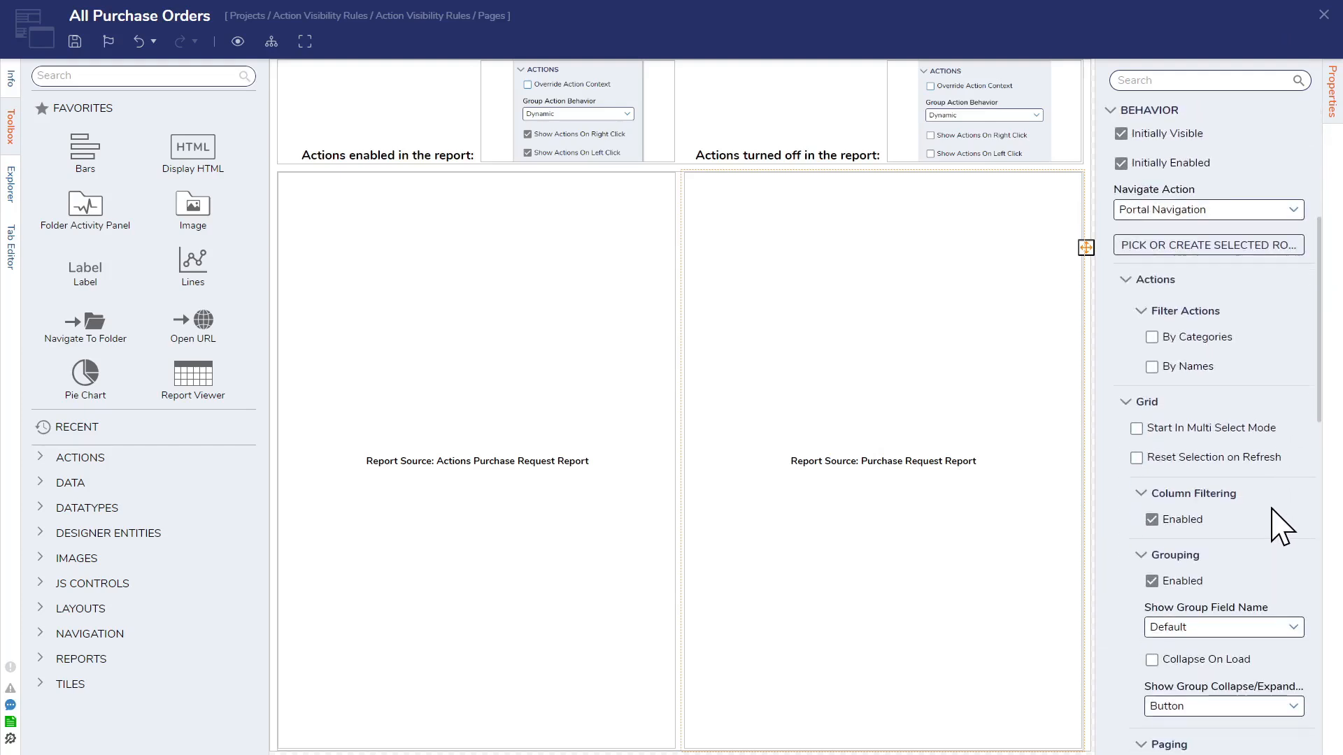
left_click(1254, 421)
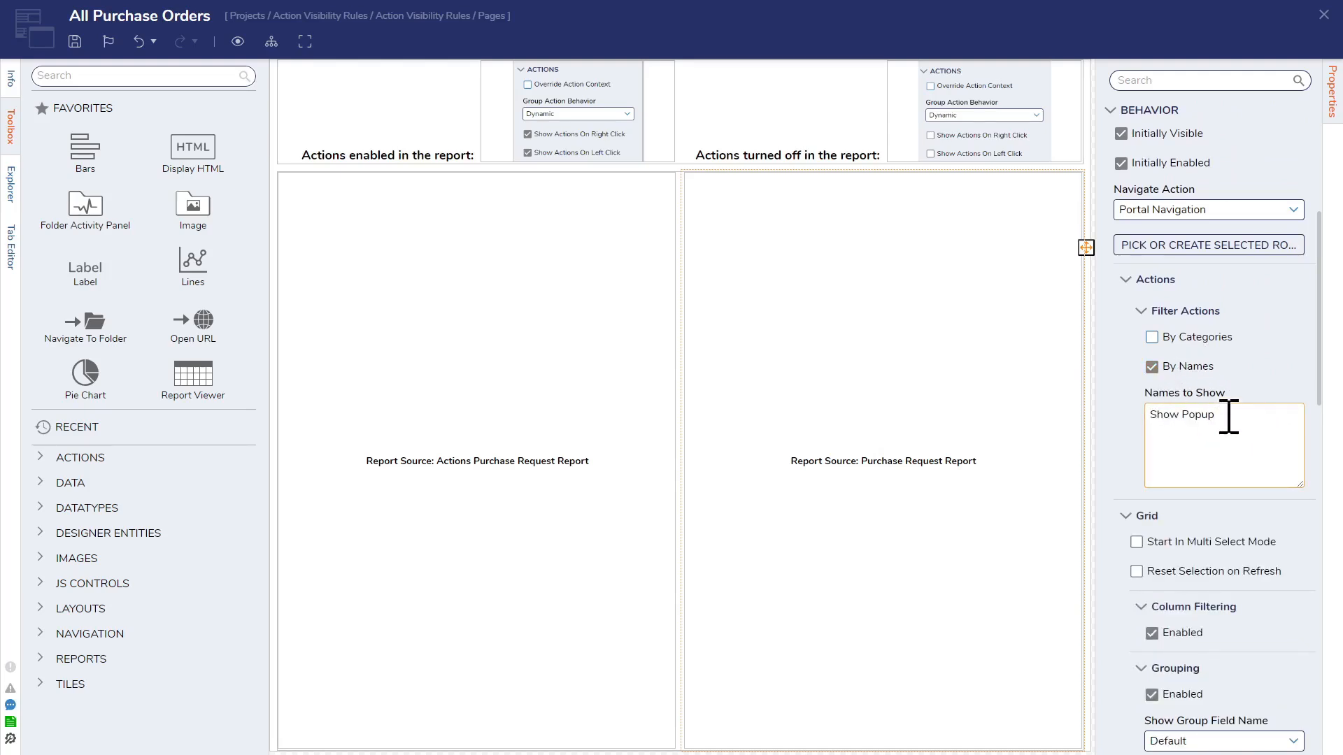
left_click(108, 42)
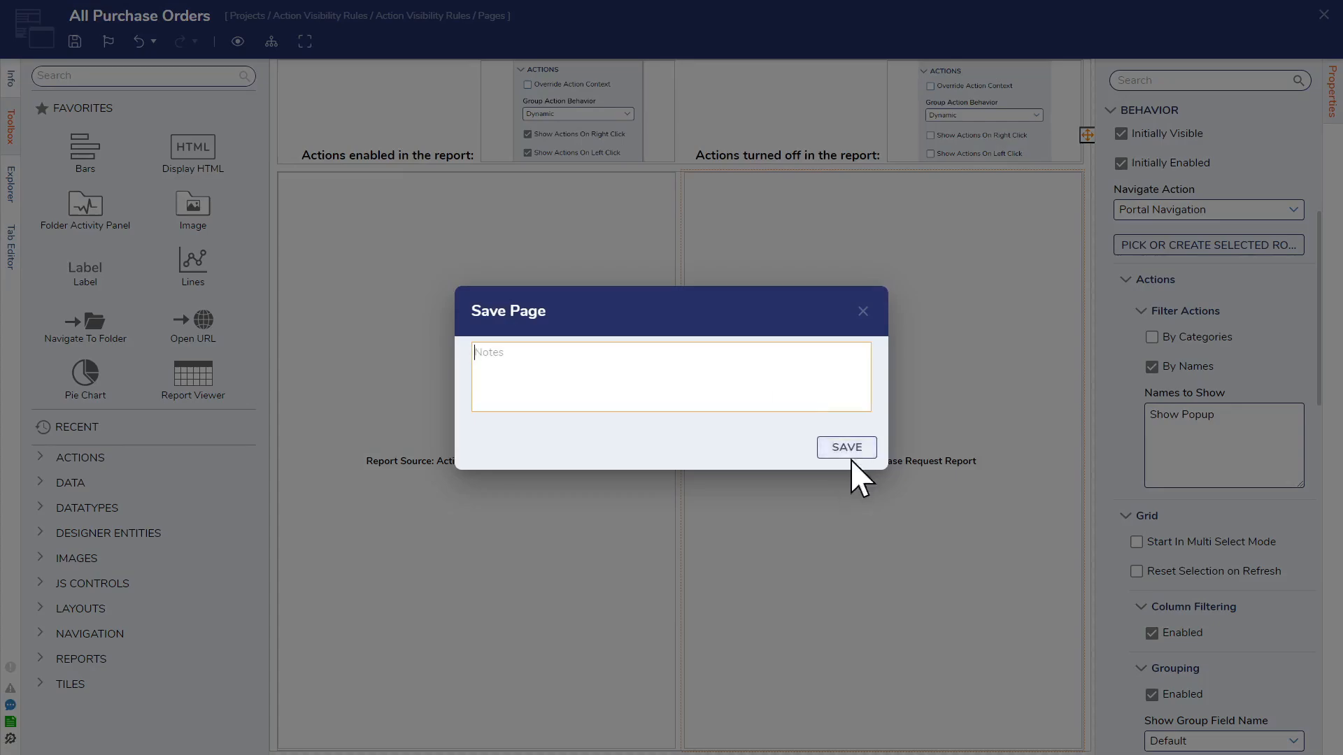
left_click(849, 452)
left_click(1323, 14)
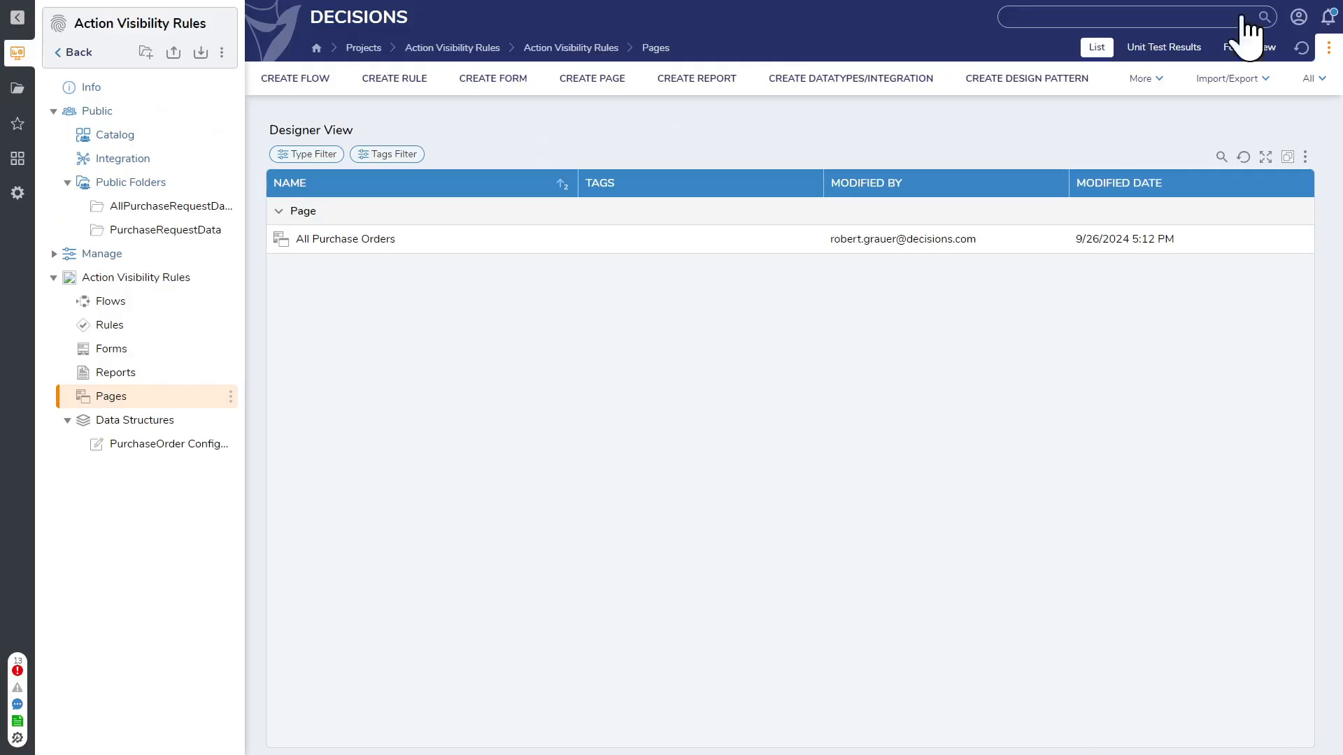
- Compare the actions offered for the cancelled Indoor Trampoline request in both reports of the AllPurchaseRequestDashboard folder
left_click(130, 230)
left_click(157, 206)
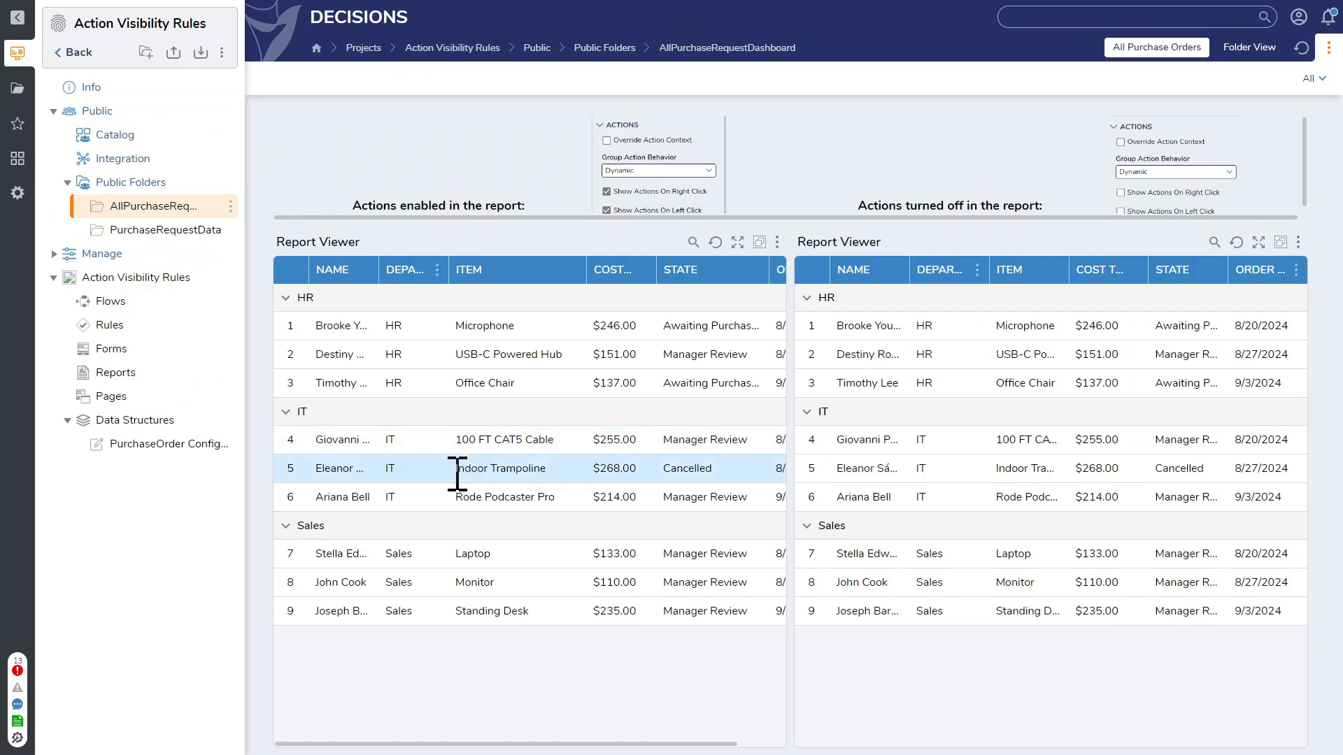
right_click(329, 468)
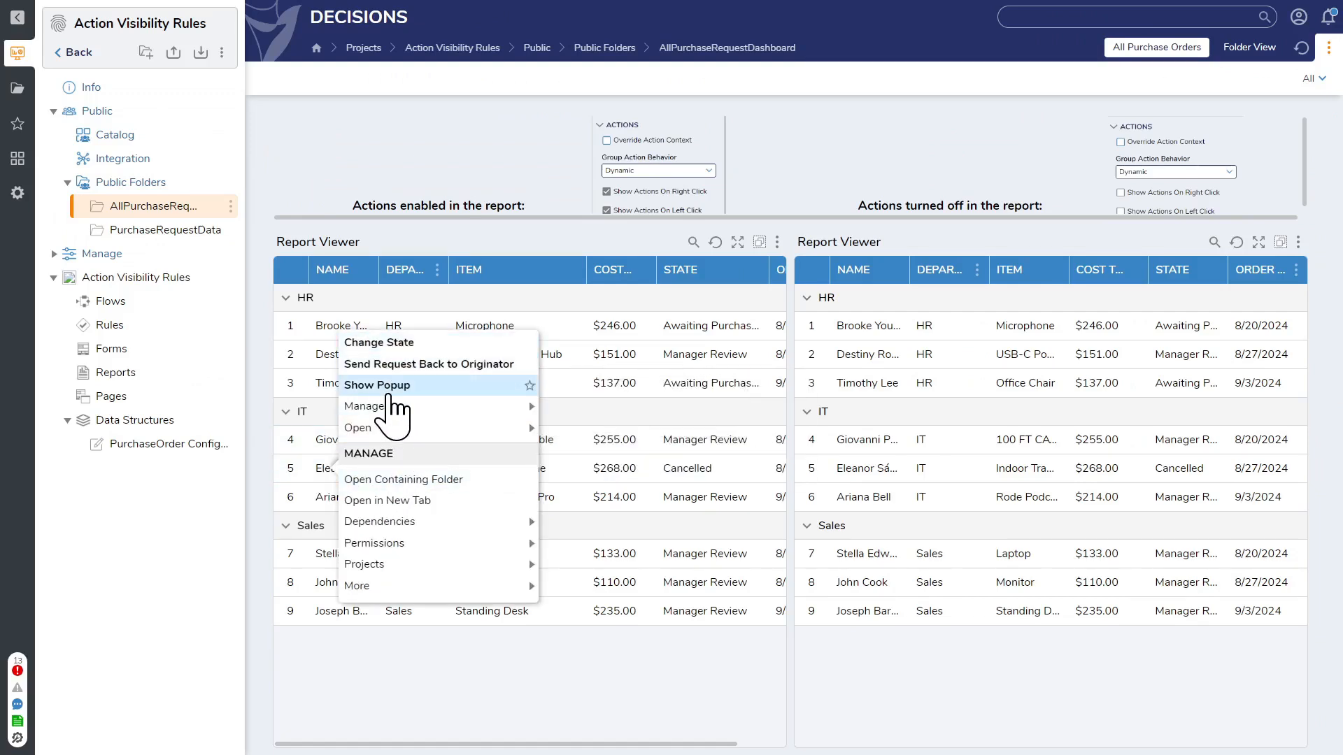
mouse_move(392, 428)
left_click(867, 473)
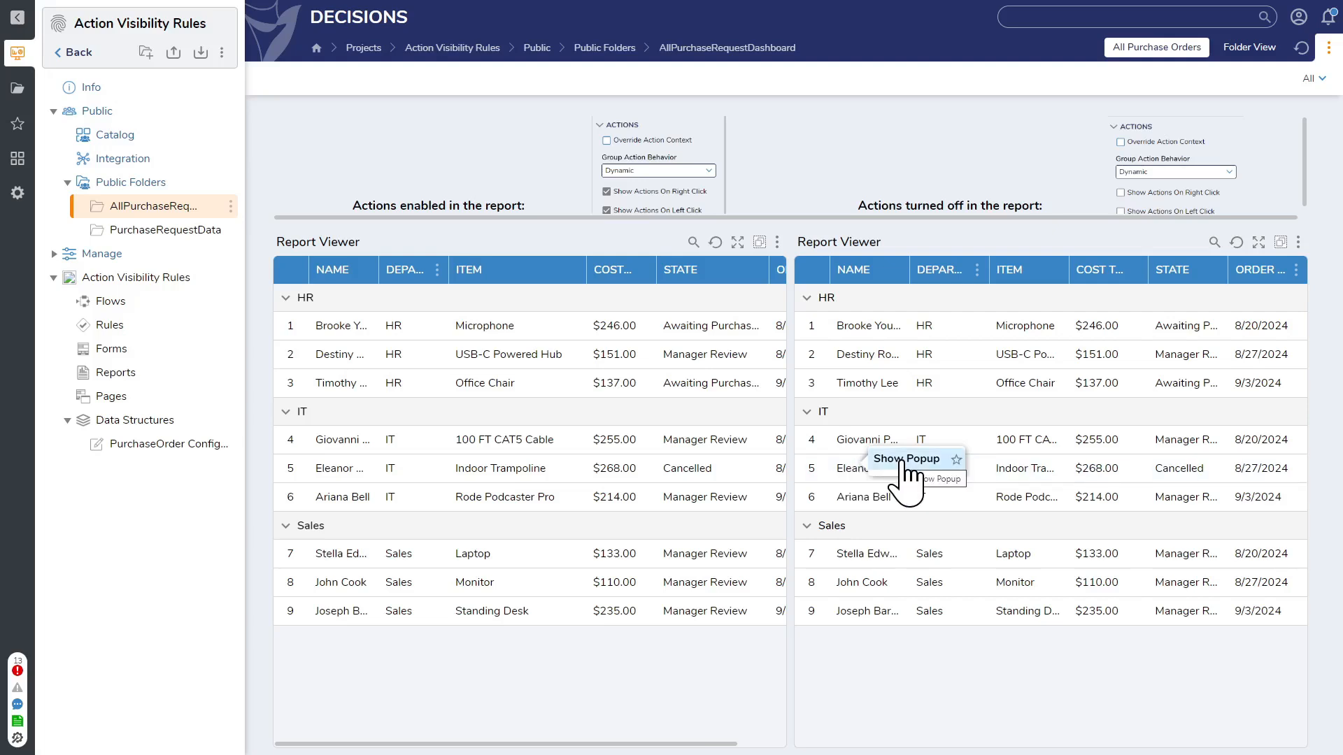
right_click(341, 469)
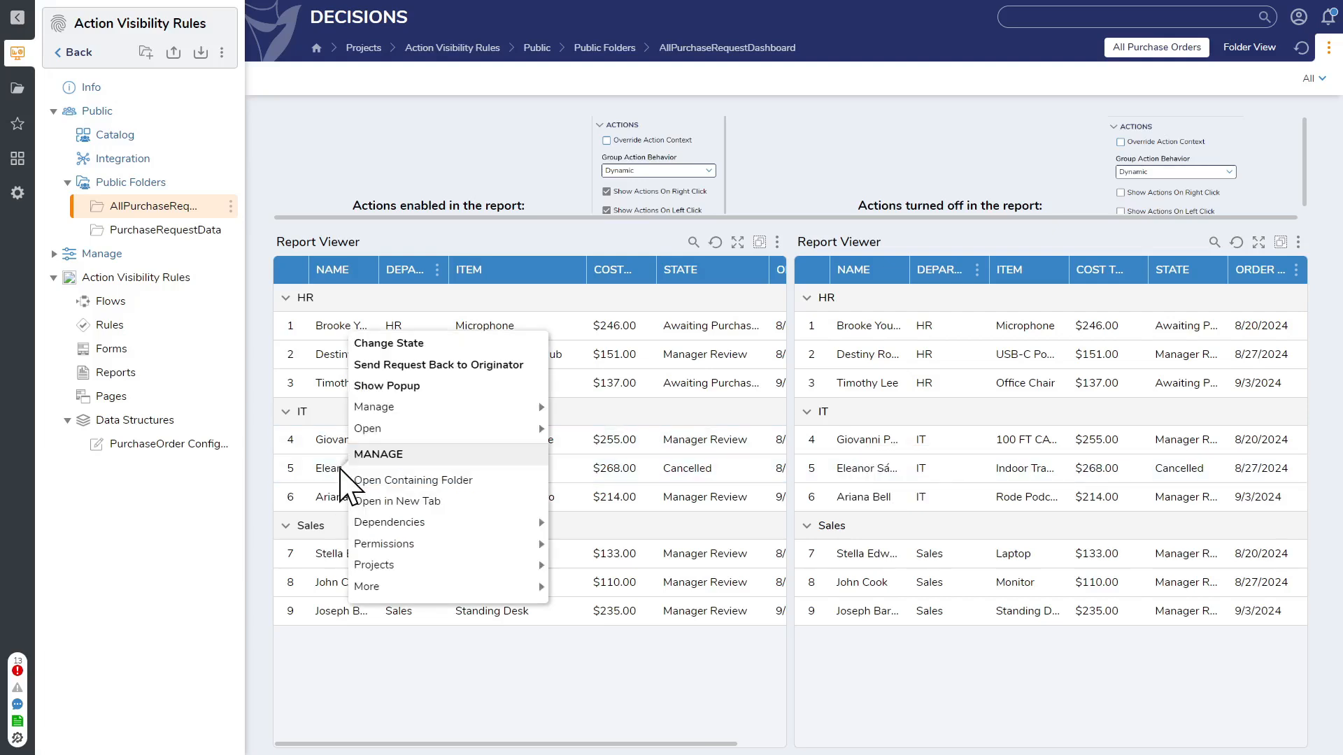
left_click(853, 473)
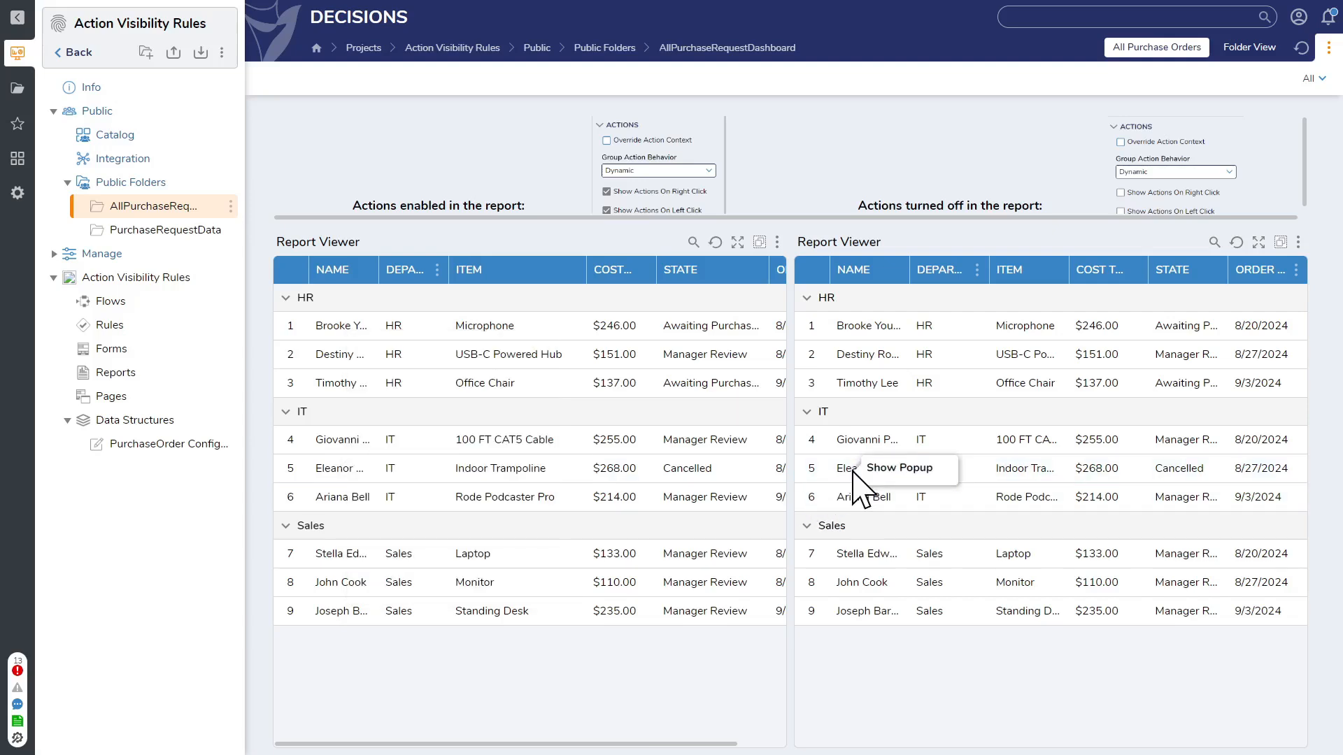
- Reopen the All Purchase Orders page and turn off the By Names action filter on the actions-off report viewer
left_click(110, 397)
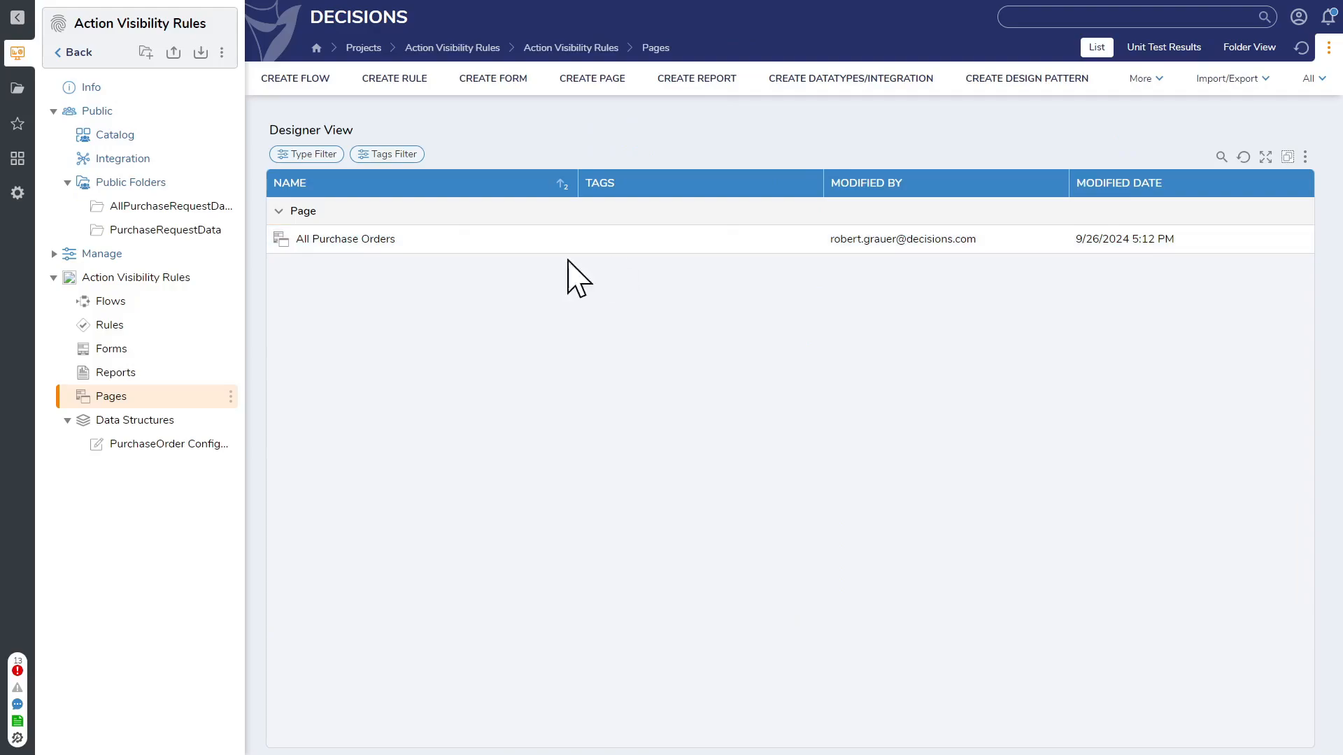
left_click(368, 240)
left_click(1035, 381)
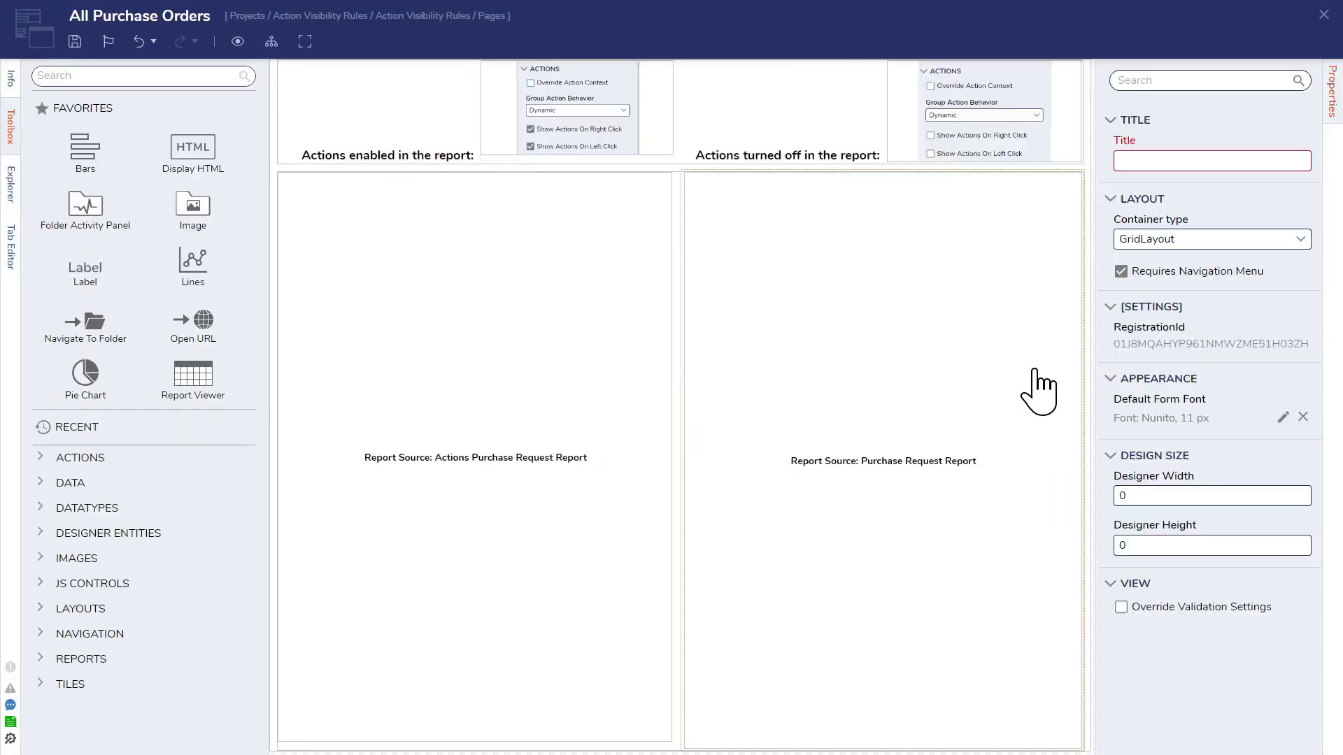
left_click(1157, 460)
scroll(1151, 480, "down", 4)
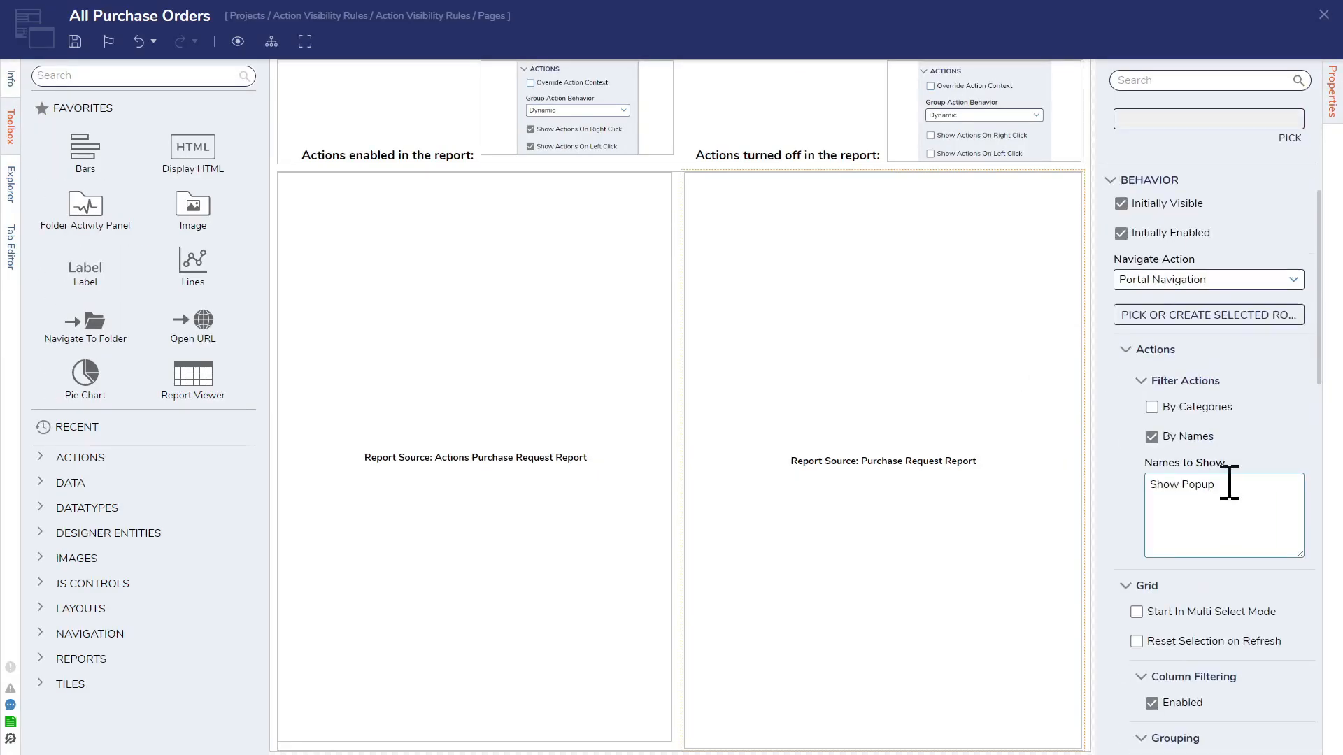
left_click(1152, 437)
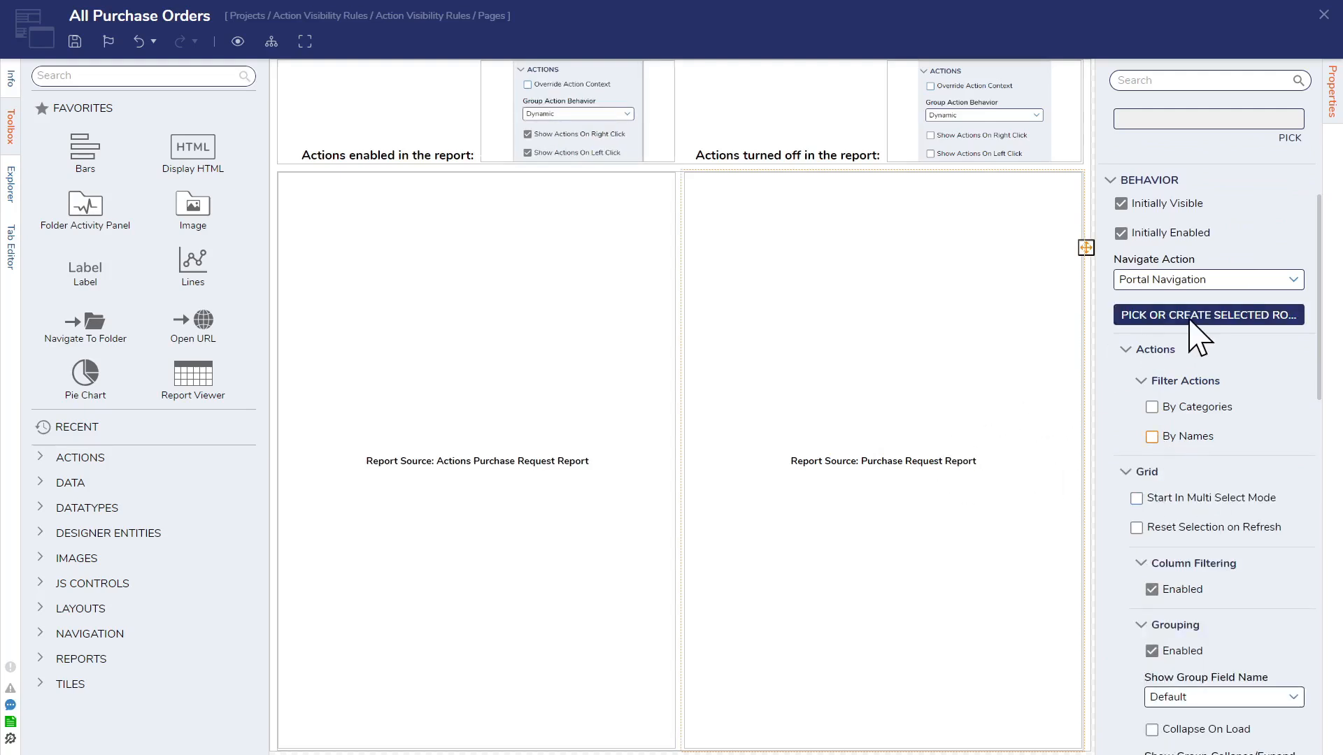
- Disable Show Actions On Right Click in the viewer's default No Actions Purchase Request Report and save the report
scroll(1259, 293, "up", 5)
left_click(1228, 304)
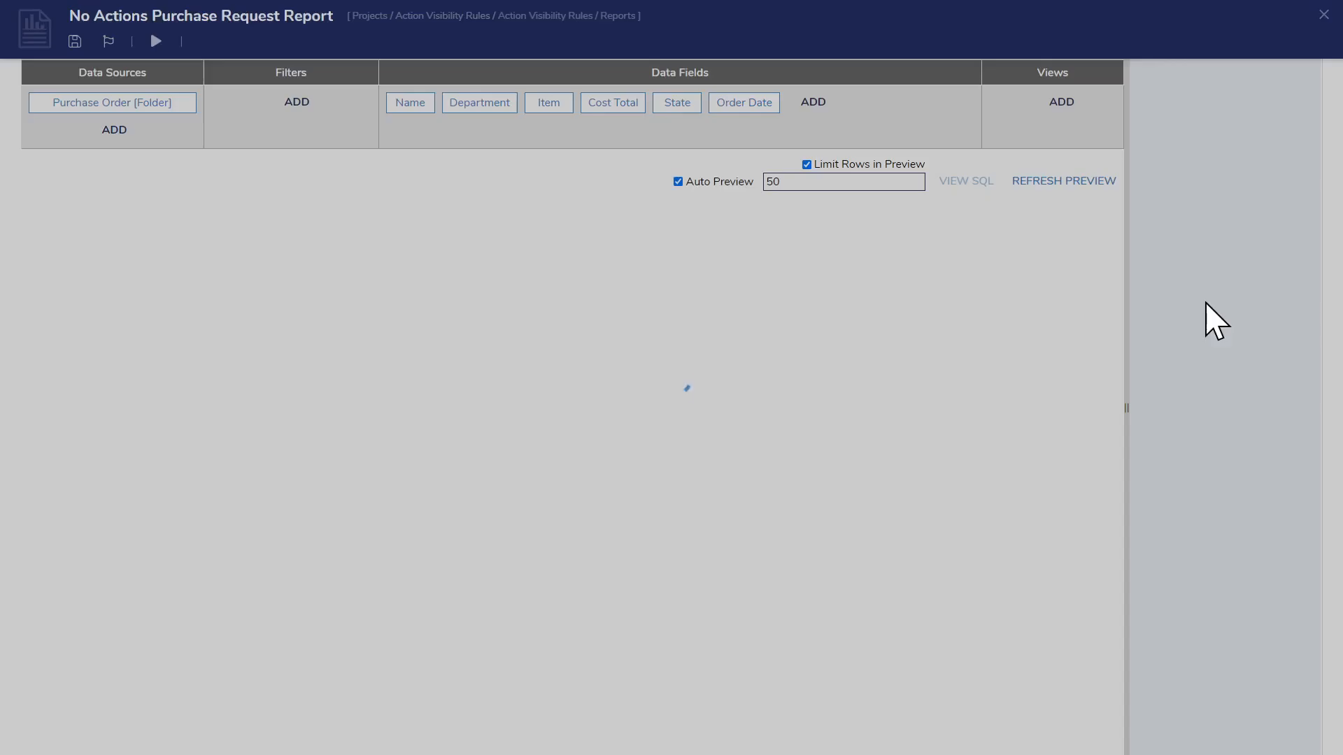
left_click(1175, 153)
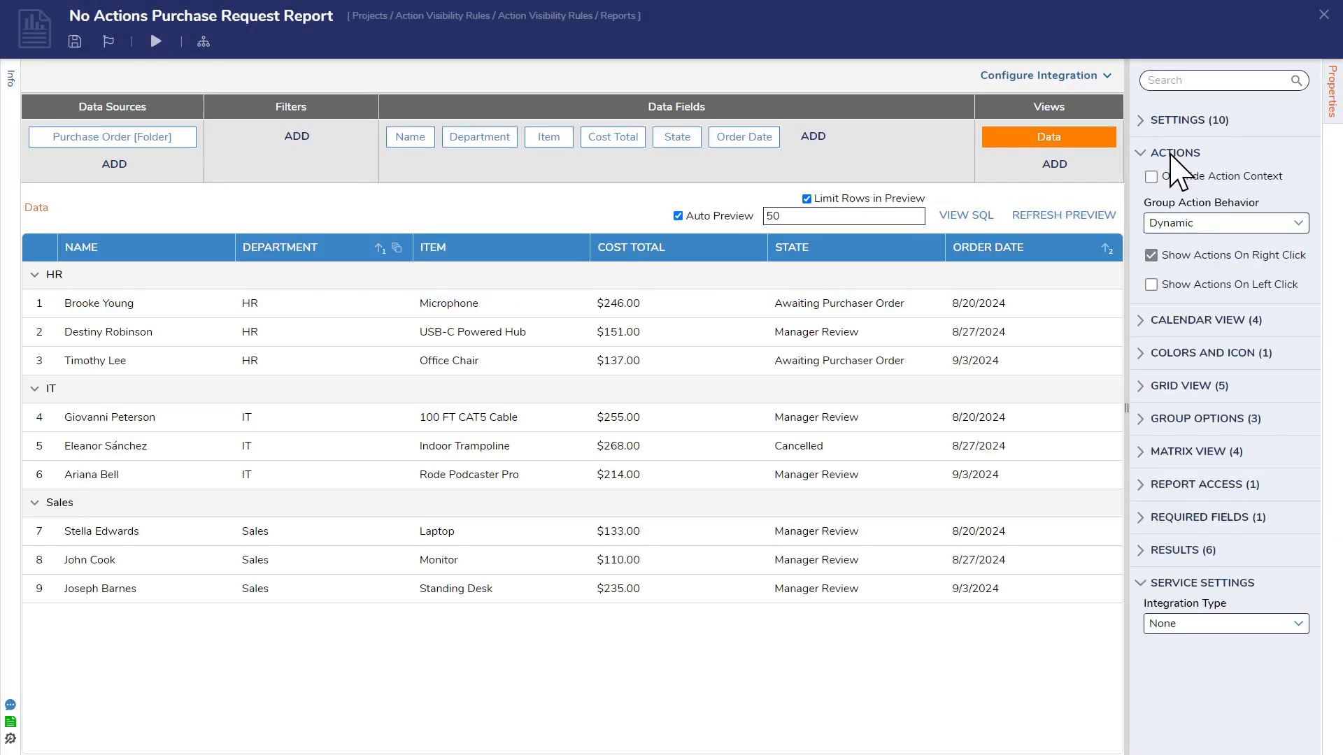
left_click(1151, 255)
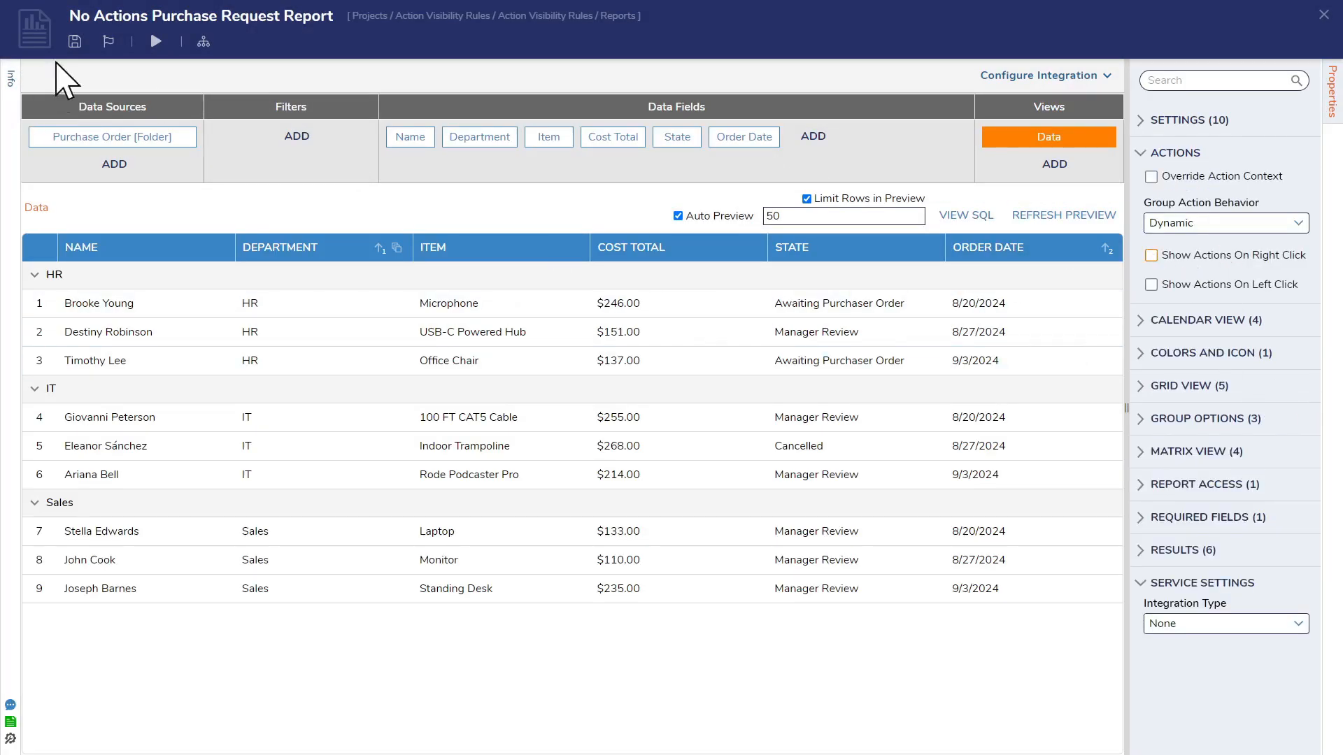
left_click(74, 42)
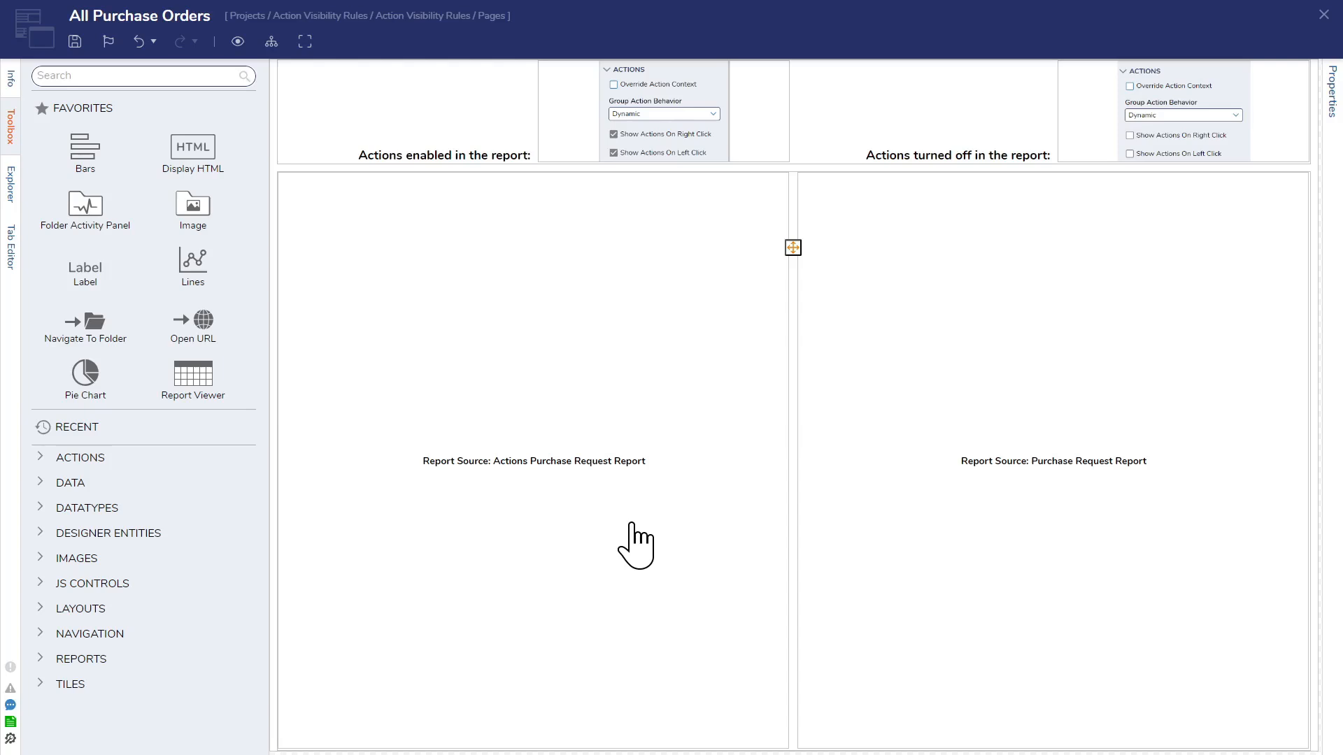